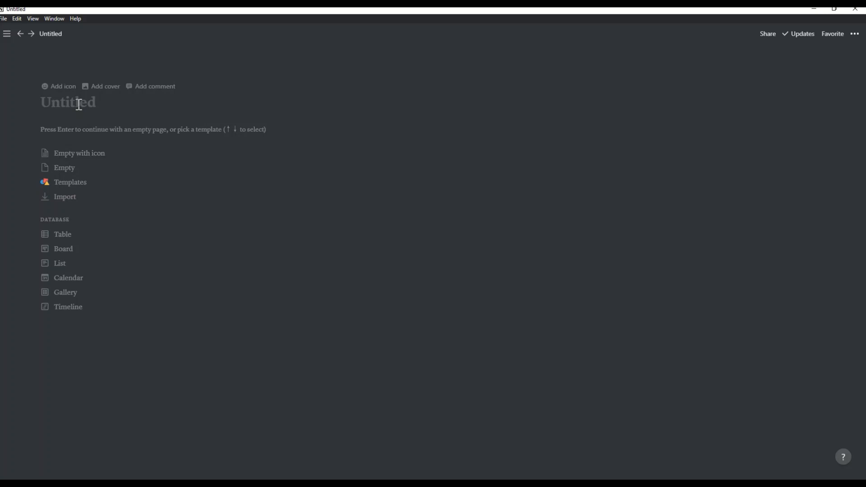
# Step: Title the new page "Bullet Journal Pages" and set it up as a Gallery database
pyautogui.write('Bullet Journal')
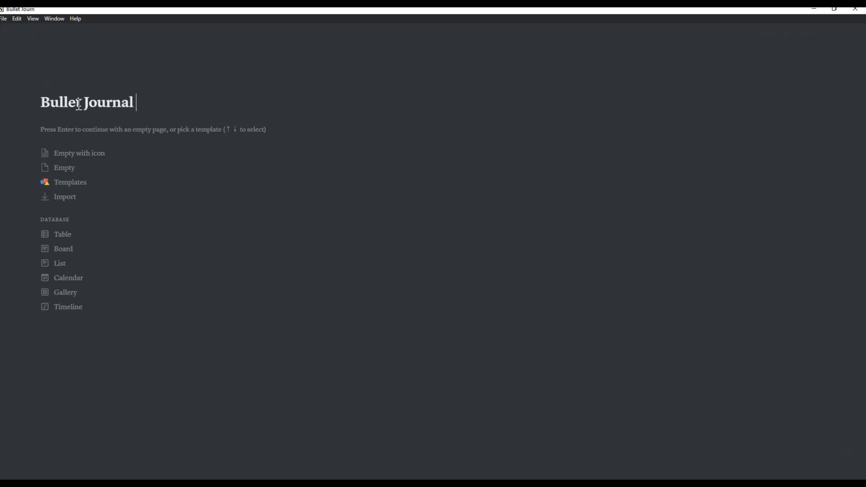
pyautogui.write(' Pages')
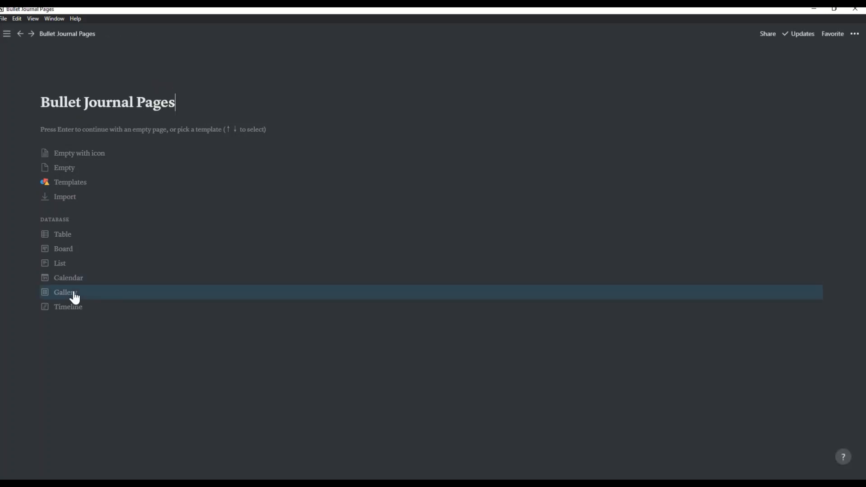
pyautogui.click(75, 298)
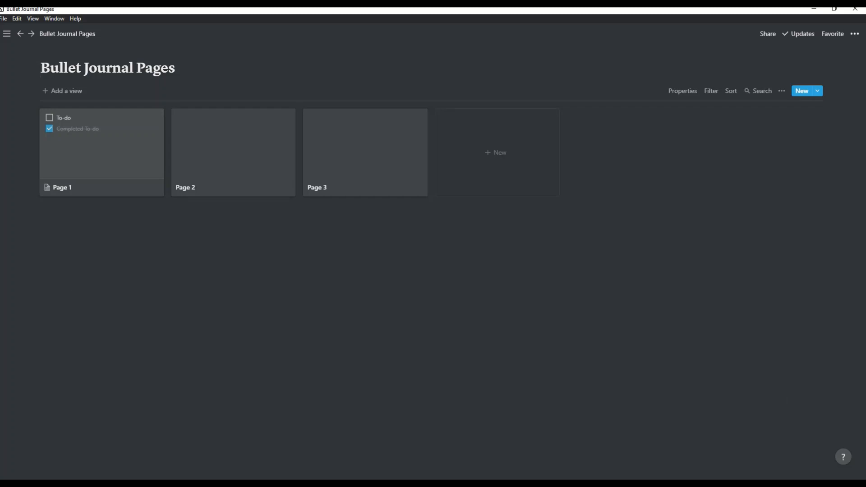
# Step: Delete the three sample cards from the gallery and open a new blank card as a full page
pyautogui.moveTo(537, 266); pyautogui.dragTo(33, 130)
pyautogui.press('Delete')
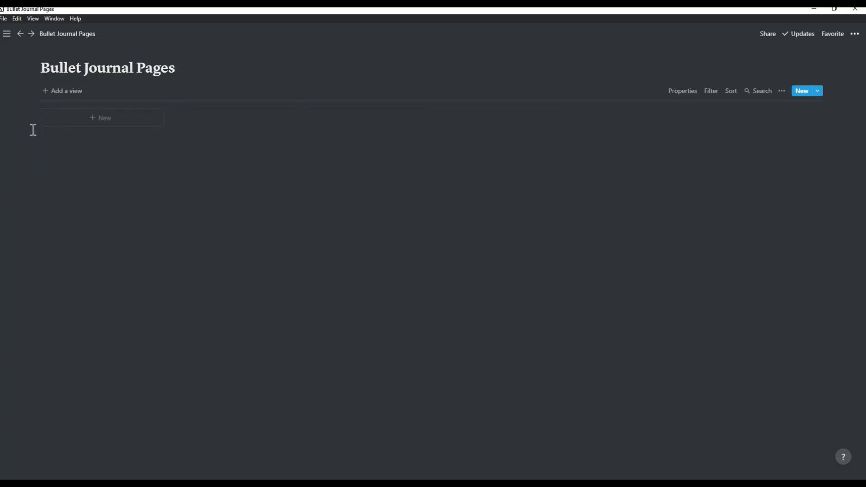
pyautogui.click(81, 121)
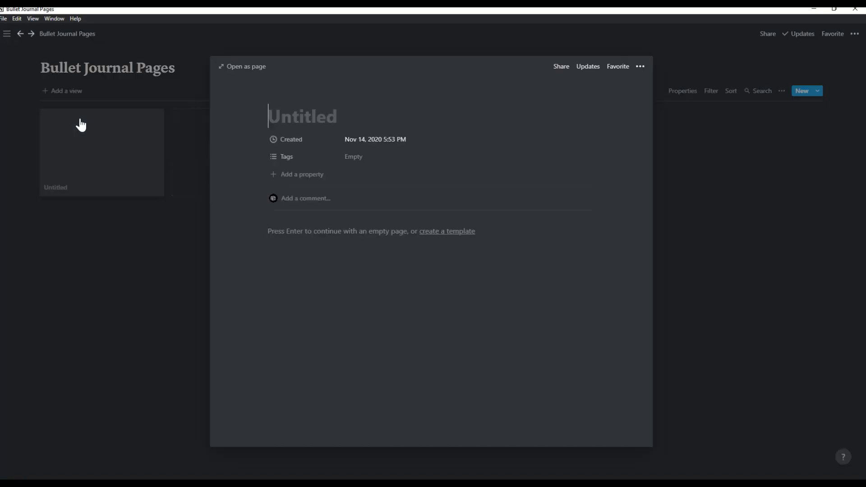
pyautogui.click(238, 70)
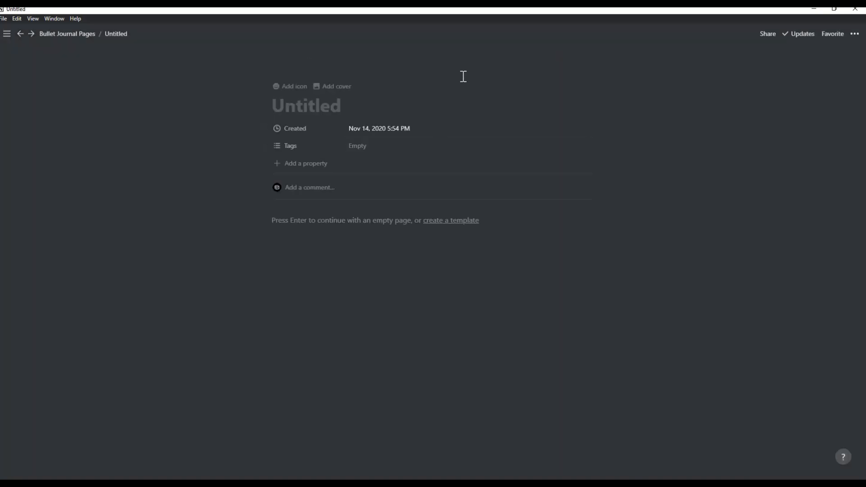
# Step: Style the new page with the Serif font, small text and full width
pyautogui.click(856, 34)
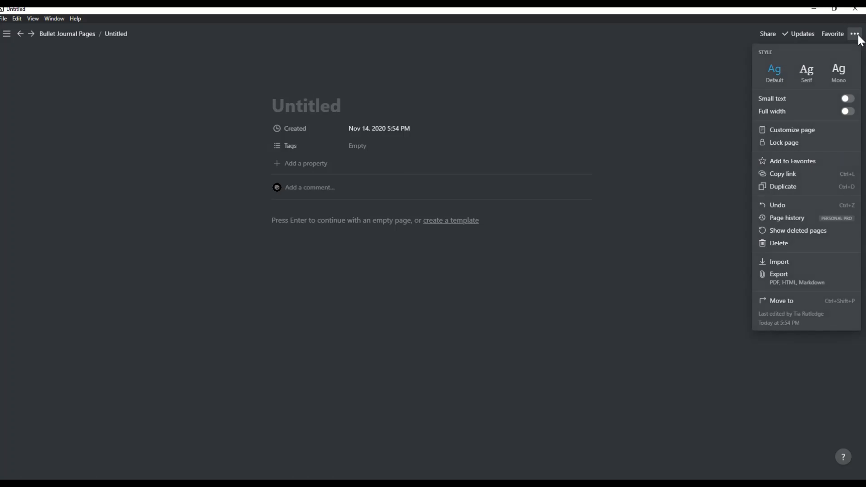
pyautogui.click(807, 72)
pyautogui.click(848, 112)
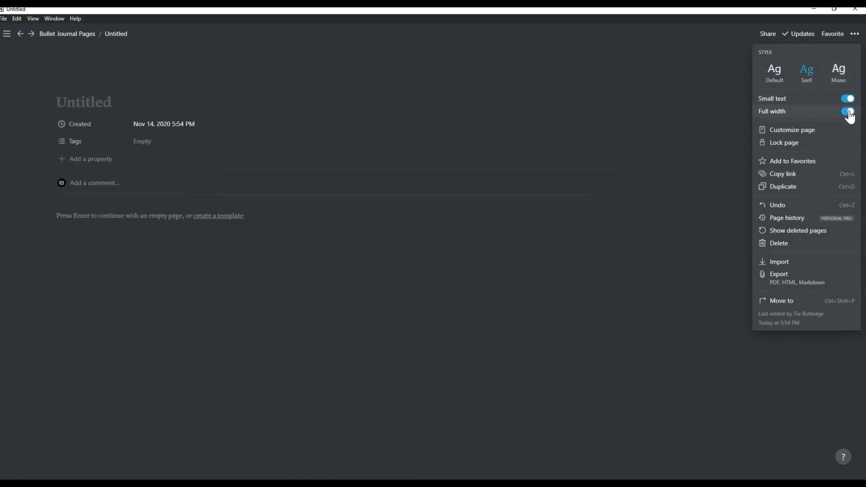
pyautogui.click(205, 235)
# Step: Upload the dandelion image as the page cover and reposition it to show the whole flower head
pyautogui.click(112, 90)
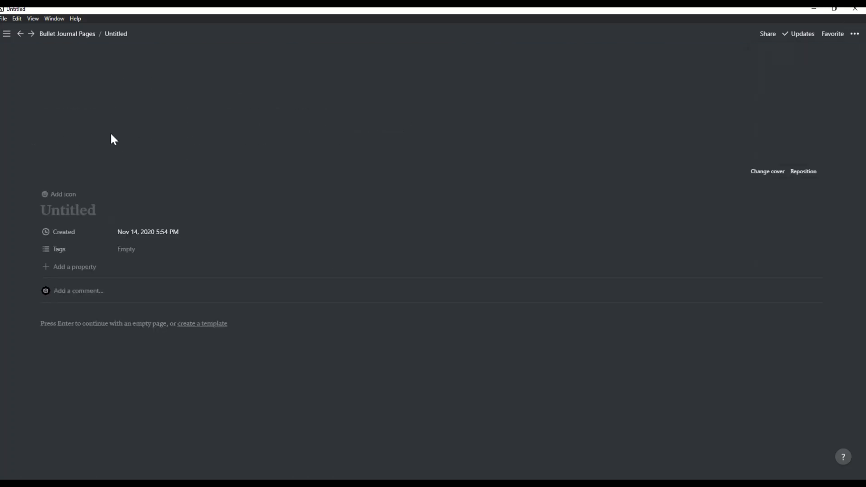
pyautogui.click(760, 172)
pyautogui.click(660, 187)
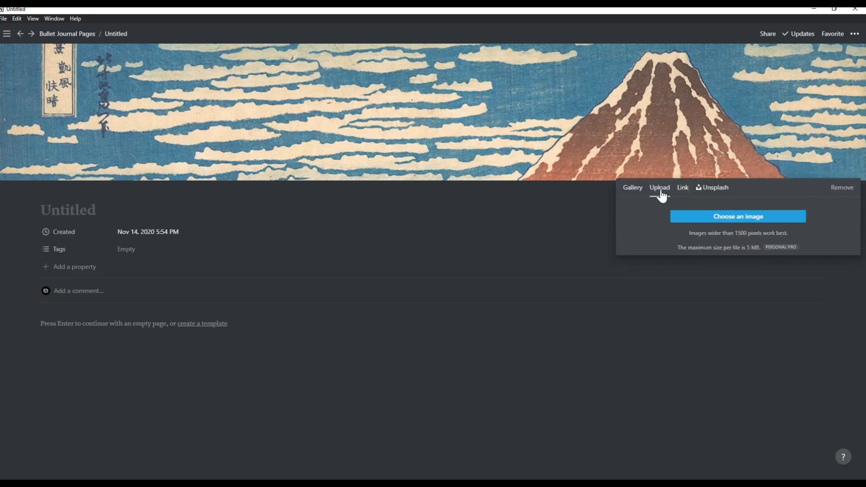
pyautogui.click(687, 223)
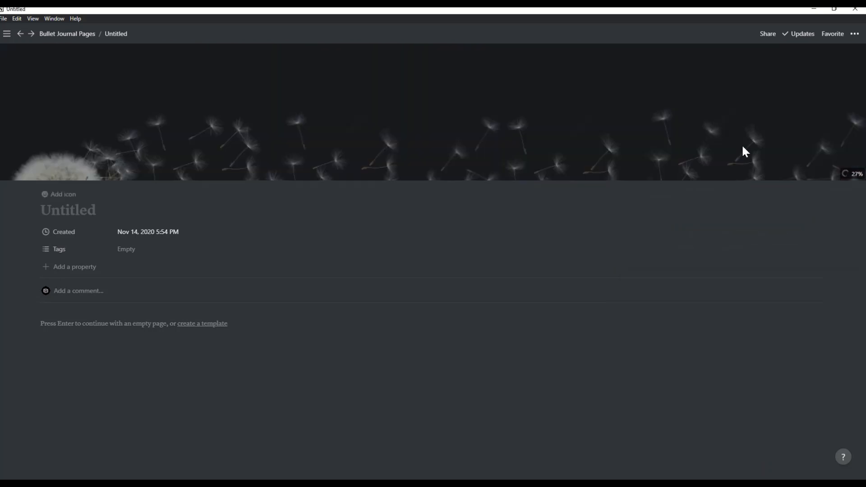
pyautogui.click(803, 172)
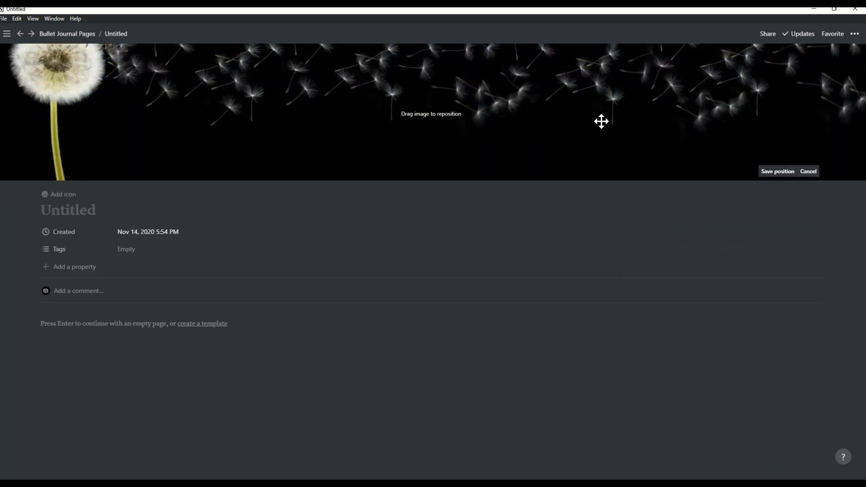
pyautogui.moveTo(512, 98); pyautogui.dragTo(501, 182)
pyautogui.click(772, 172)
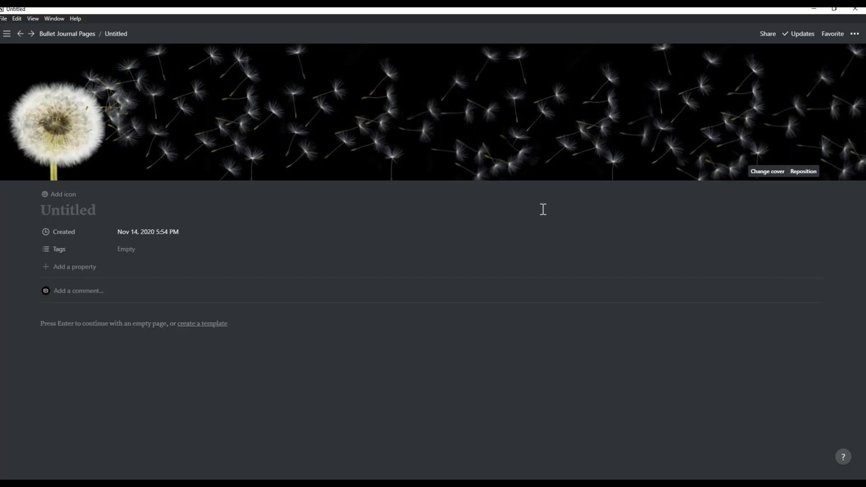
# Step: Add a page icon and change it to the white flower with an orange centre
pyautogui.click(54, 199)
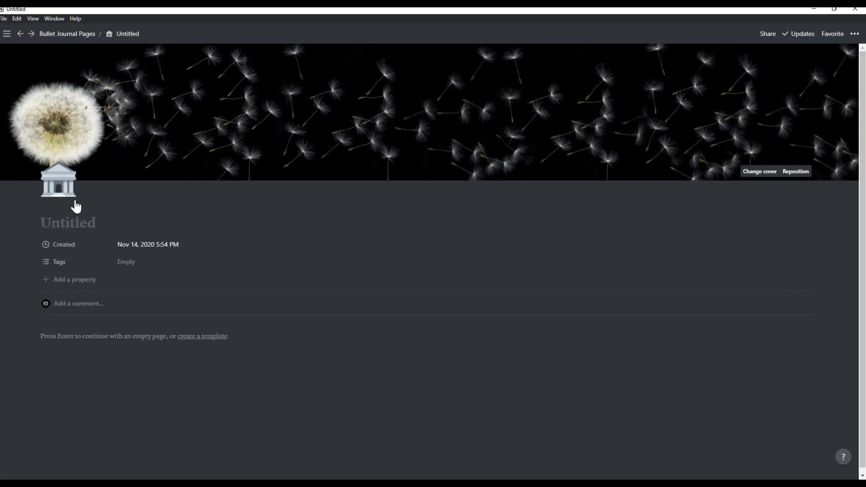
pyautogui.click(67, 194)
pyautogui.click(11, 264)
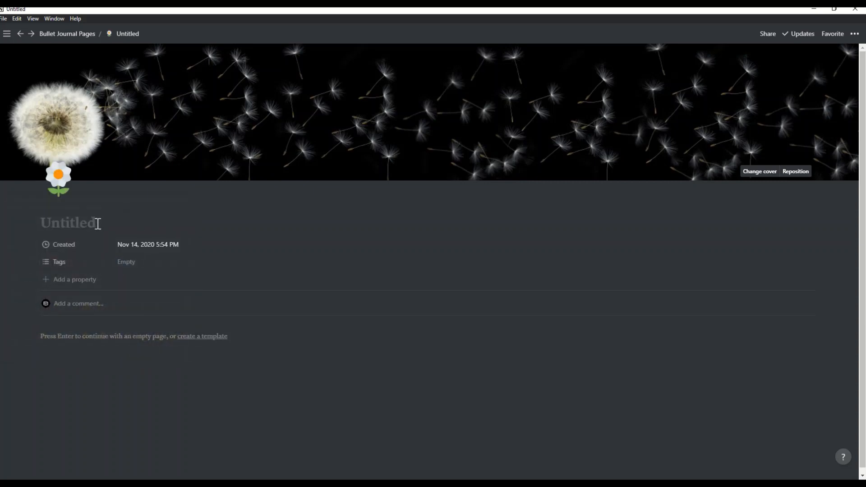
# Step: Start an inline equation in the page title, opening a brace group with \small and \color{darkturquoise} on separate lines
pyautogui.hotkey('ctrl', 'shift', 'e')
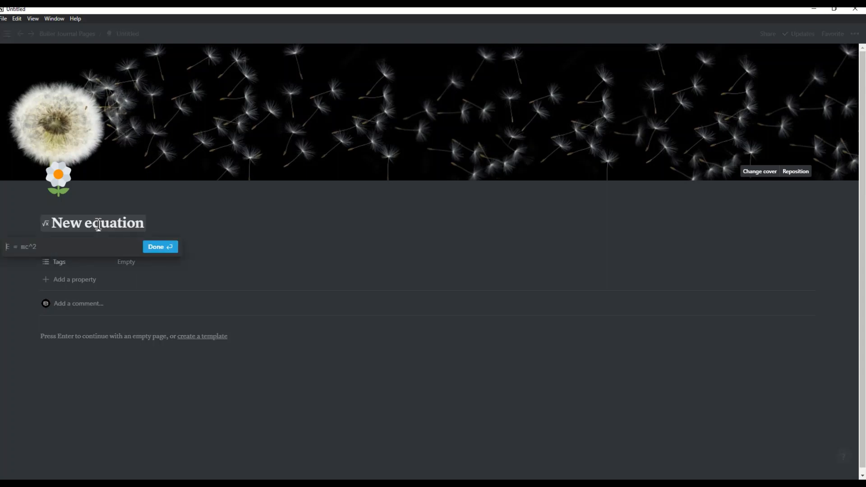
pyautogui.write('{')
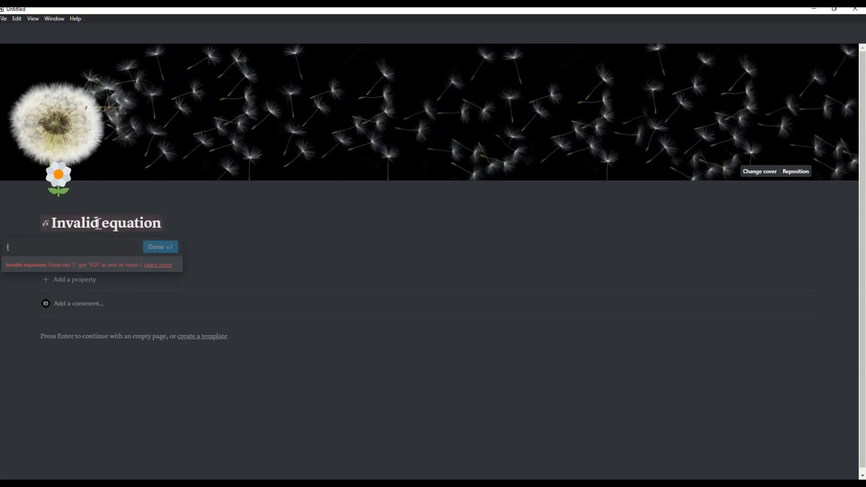
pyautogui.hotkey('shift', 'Return')
pyautogui.write('\\small')
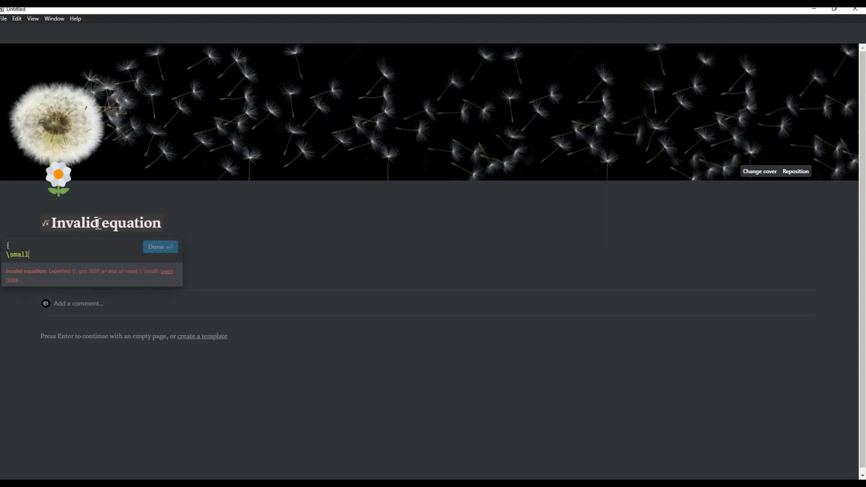
pyautogui.hotkey('shift', 'Return')
pyautogui.write('\\color')
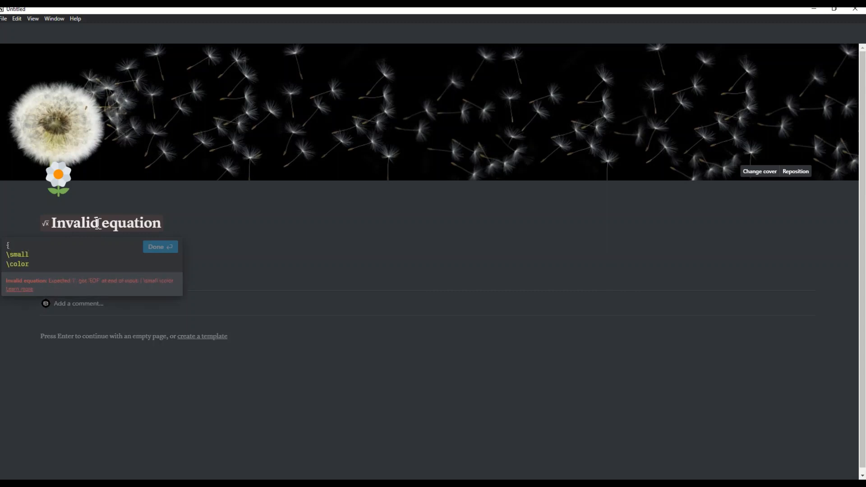
pyautogui.write('{darkturqu')
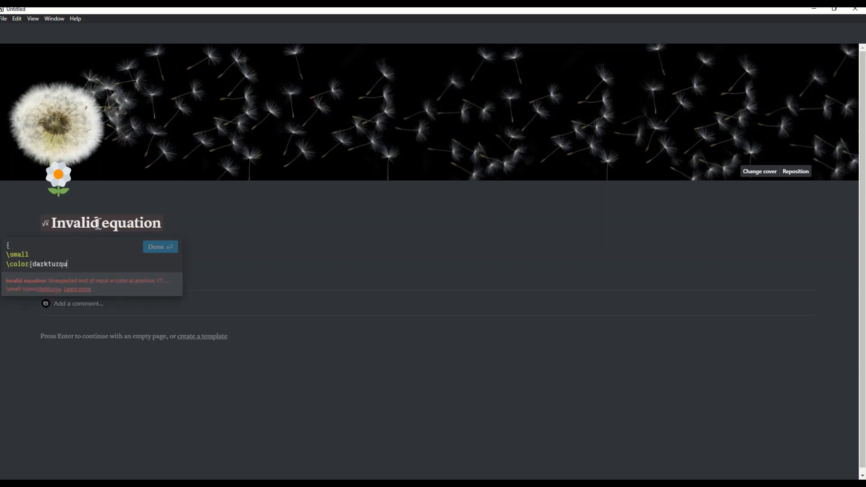
pyautogui.write('oise}')
pyautogui.press('Return')
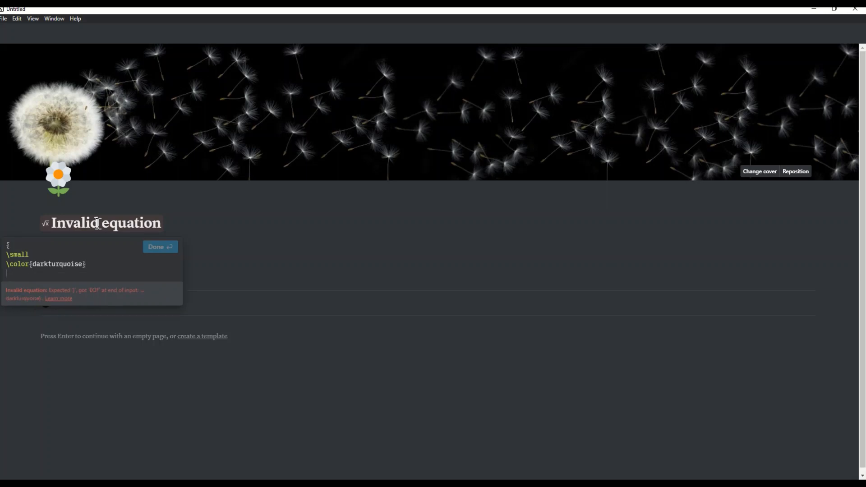
# Step: Complete the equation's first group with \Bbb {DAILY \ JOURNAL}, close its brace and add \newline below it
pyautogui.write('\\Bbb {DAILY \\ JOURNAL')
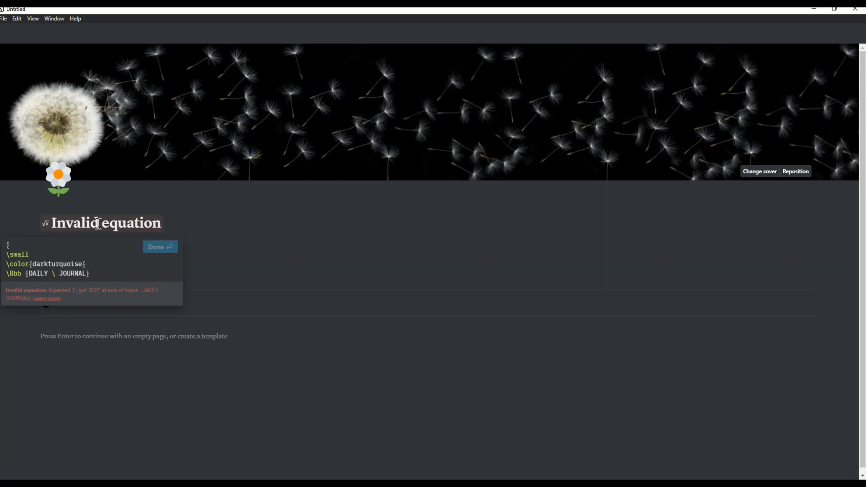
pyautogui.hotkey('shift', 'Return')
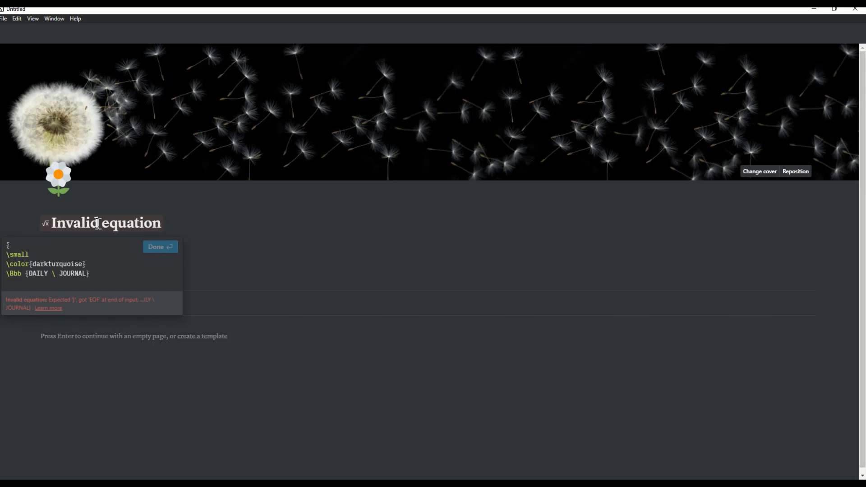
pyautogui.write('}')
pyautogui.hotkey('shift', 'Return')
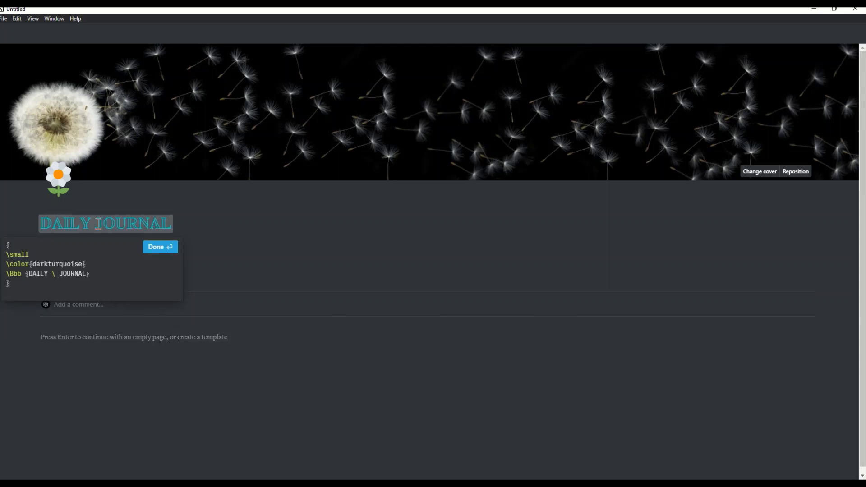
pyautogui.write('ewline')
pyautogui.hotkey('shift', 'Return')
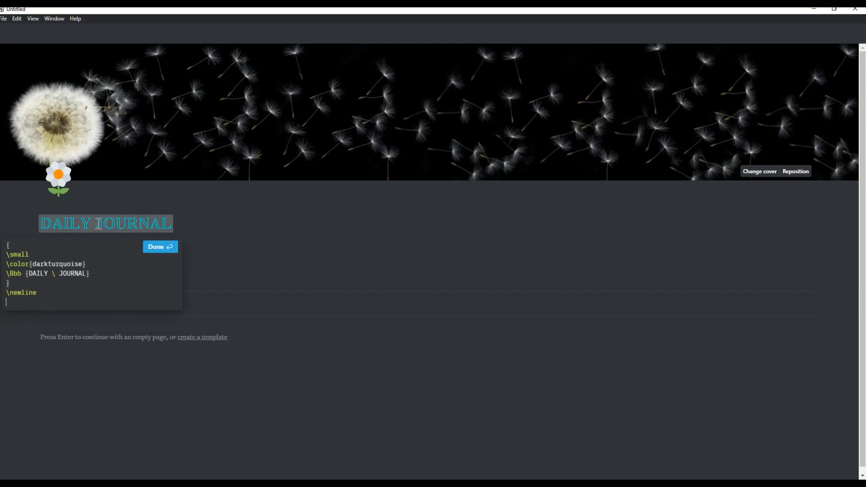
# Step: Open a second equation group with \tiny and \color {default}, then a nested brace group containing \Bbb {with \ a \ }
pyautogui.write('{')
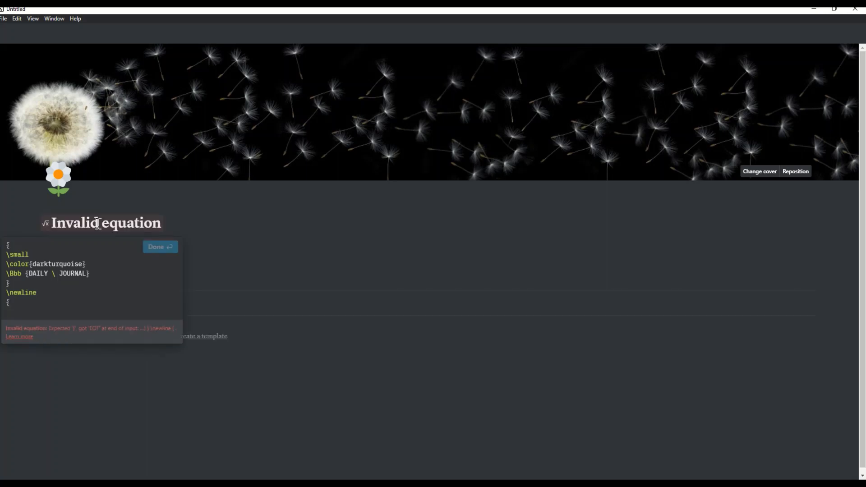
pyautogui.write('\tiny')
pyautogui.hotkey('shift', 'Return')
pyautogui.write('\\')
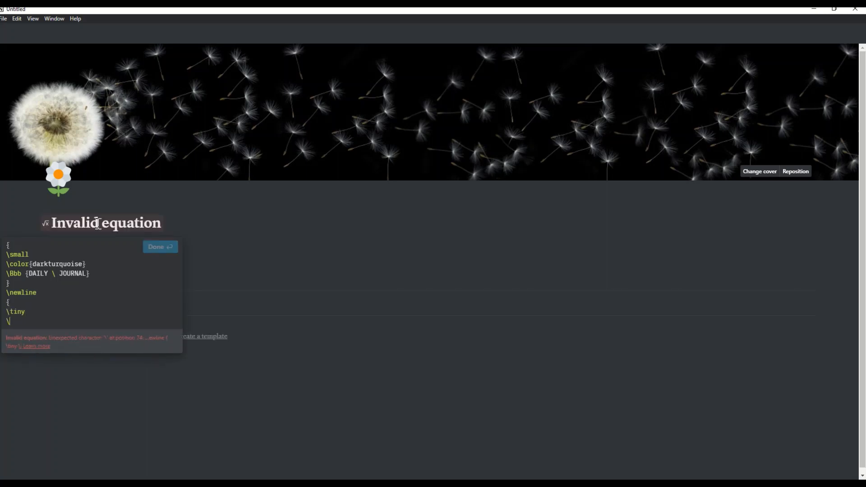
pyautogui.write('color { deffault}')
pyautogui.hotkey('shift', 'Return')
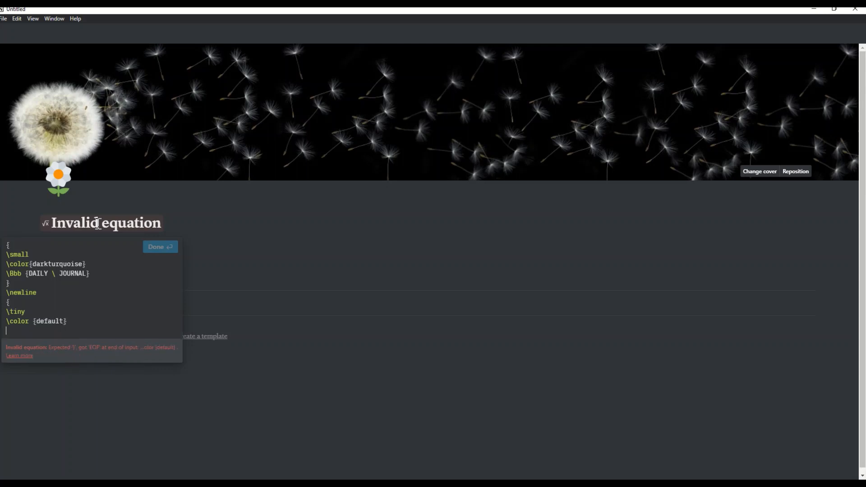
pyautogui.write('{')
pyautogui.hotkey('shift', 'Return')
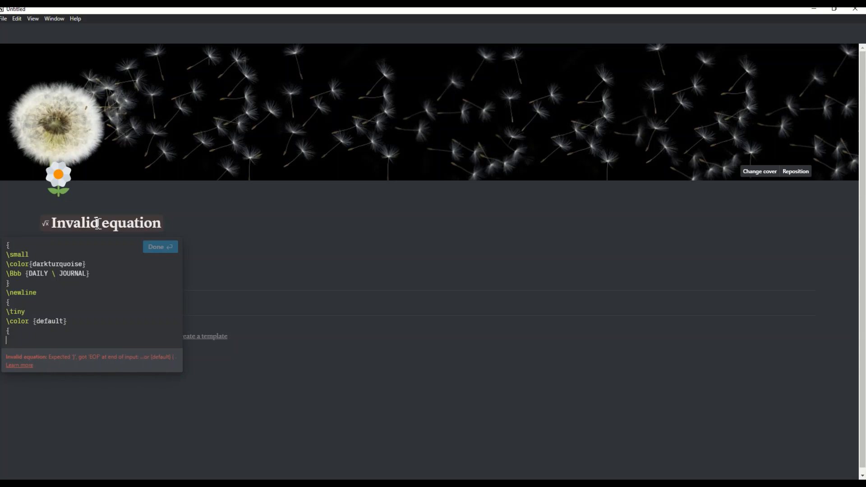
pyautogui.write('\\Bbb {with \\ a \\}')
pyautogui.hotkey('shift', 'Return')
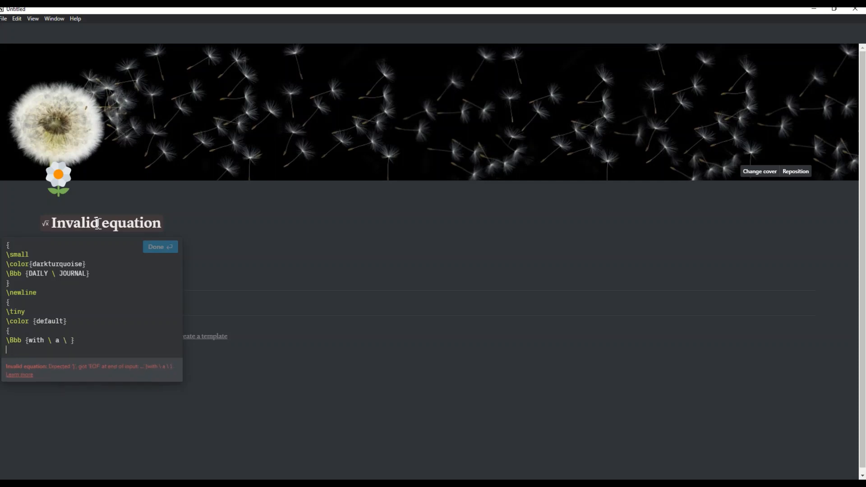
# Step: Open a third brace group in the title equation with \tiny and \color {darkturquoise} on separate lines
pyautogui.write('{')
pyautogui.hotkey('shift', 'Return')
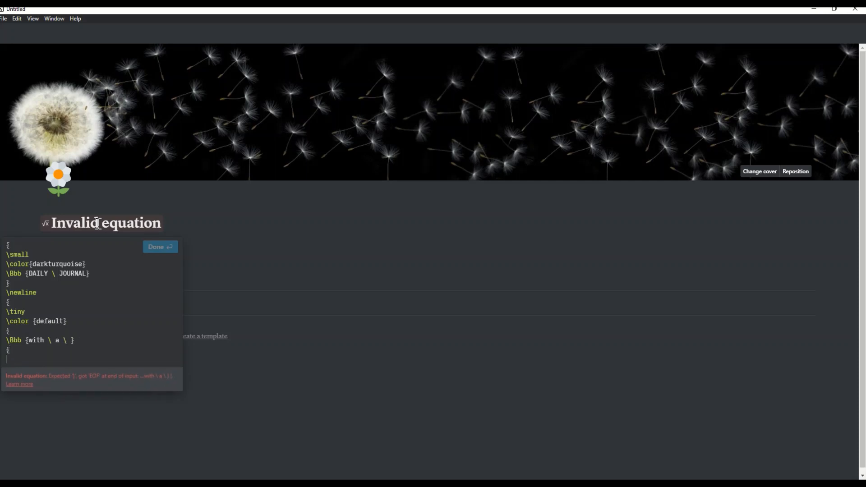
pyautogui.write('iny')
pyautogui.hotkey('shift', 'Return')
pyautogui.write('\\')
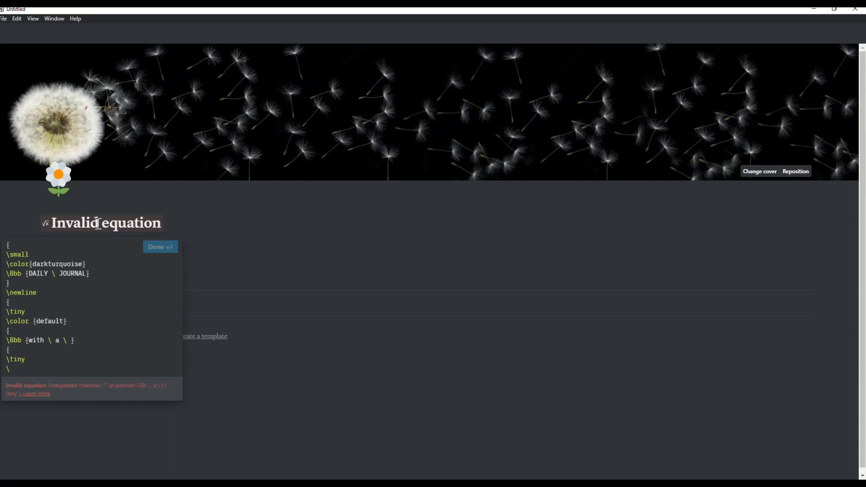
pyautogui.write('color {darkturquoise}')
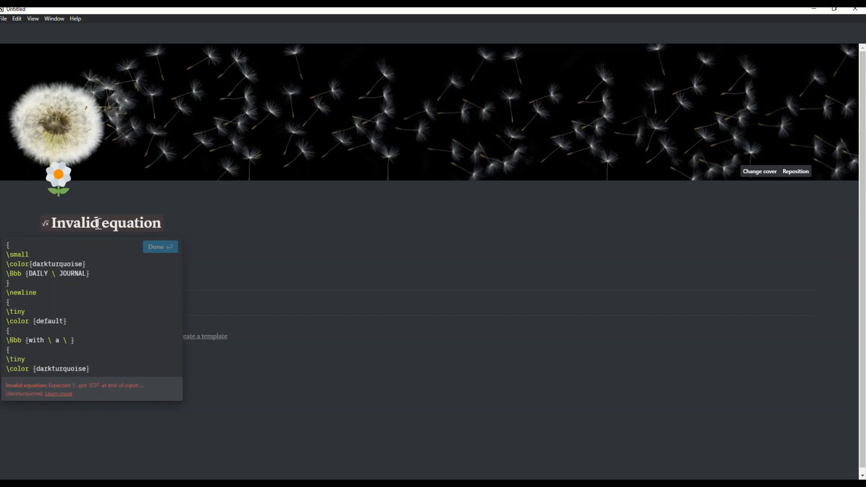
# Step: Add \textrm {HABIT \ TRACKER} to the equation, close all three open brace groups and apply it to the title
pyautogui.hotkey('shift', 'Return')
pyautogui.write('e')
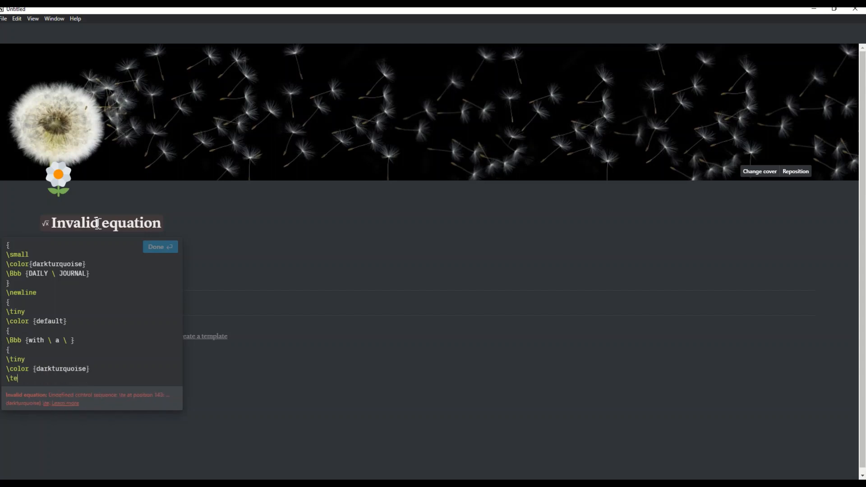
pyautogui.write('xtrm {HABIT \\ TRACKER')
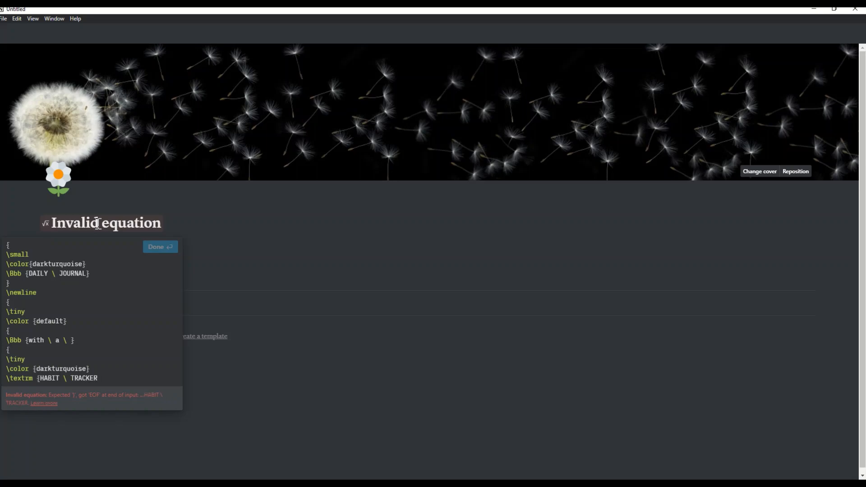
pyautogui.press('Return')
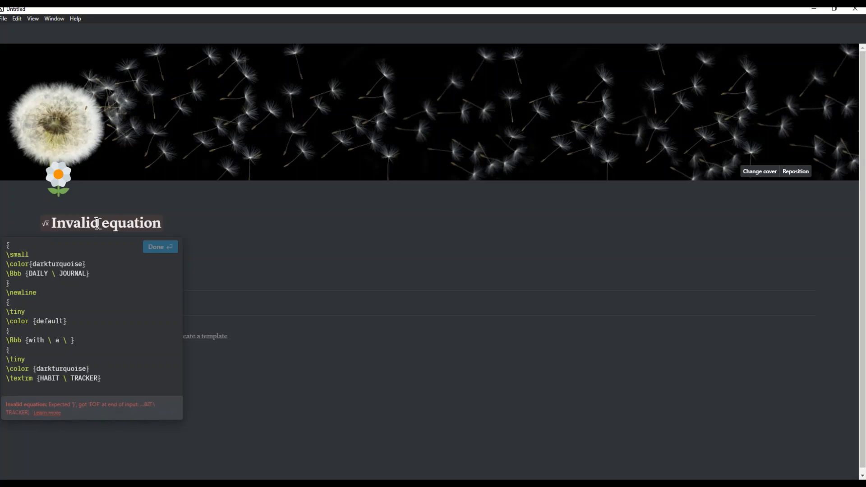
pyautogui.write('}')
pyautogui.press('Return')
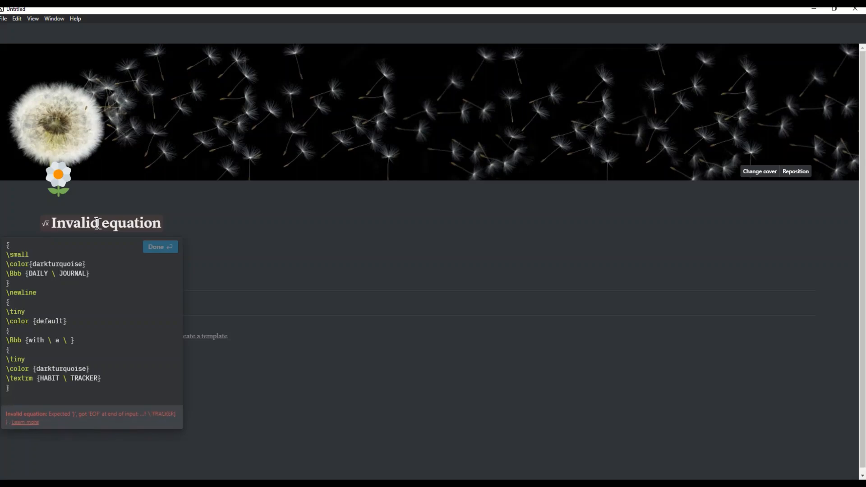
pyautogui.press('Return')
pyautogui.write('}')
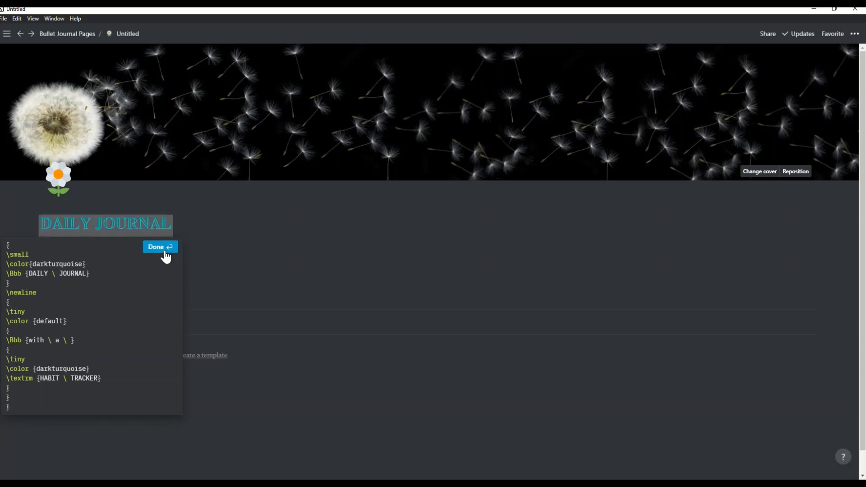
pyautogui.click(212, 286)
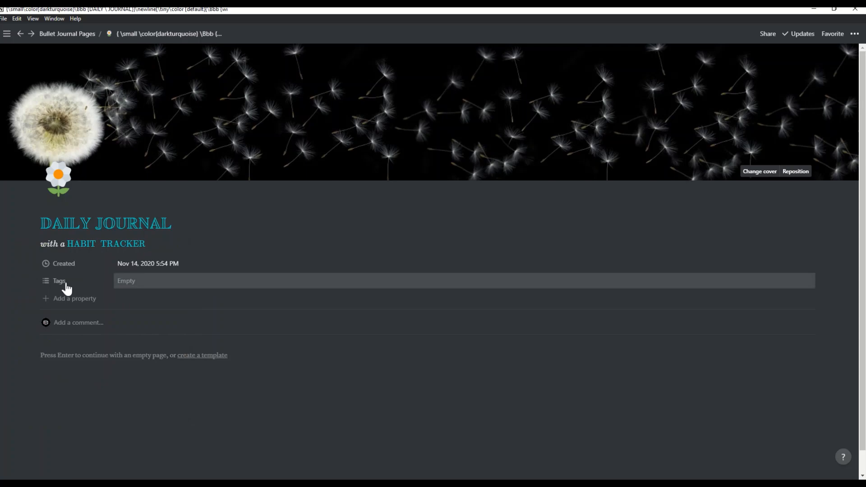
# Step: Delete the Created property from the journal page
pyautogui.click(56, 269)
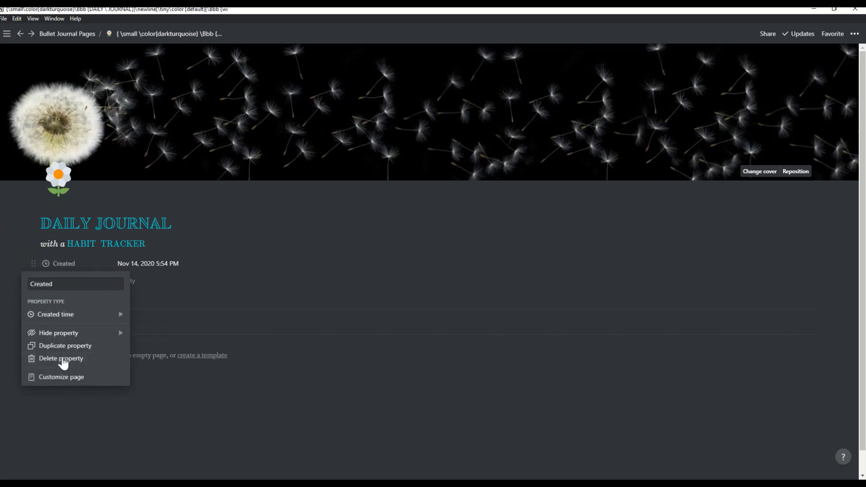
pyautogui.click(63, 360)
pyautogui.click(397, 259)
# Step: Rename the Tags property as Gallery Card and Cover Images and change its type to Files & media
pyautogui.click(59, 264)
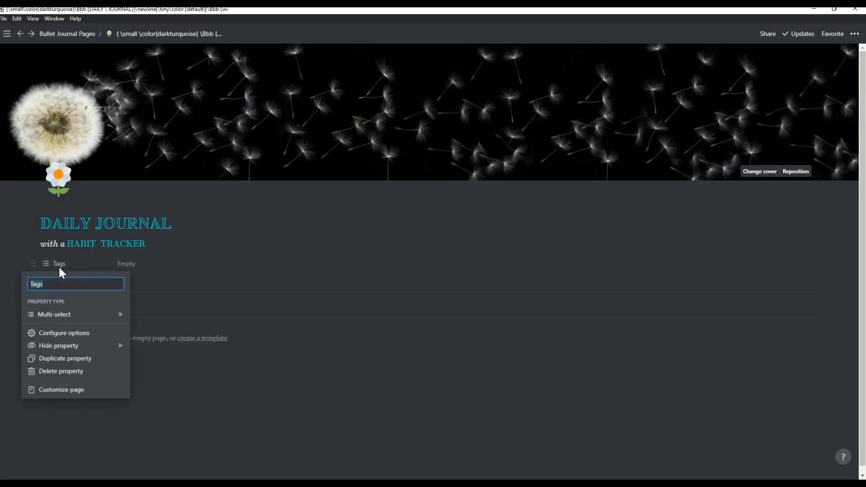
pyautogui.write('Gallery Ca')
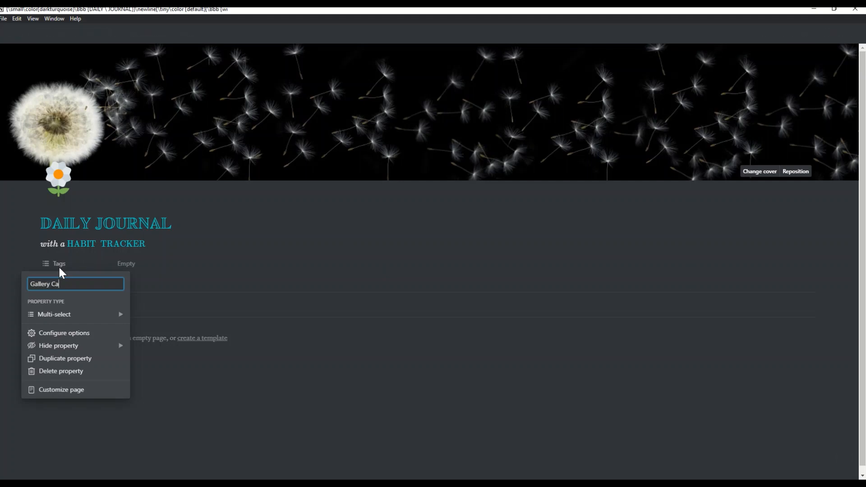
pyautogui.write('rd and Cover Images')
pyautogui.moveTo(103, 315)
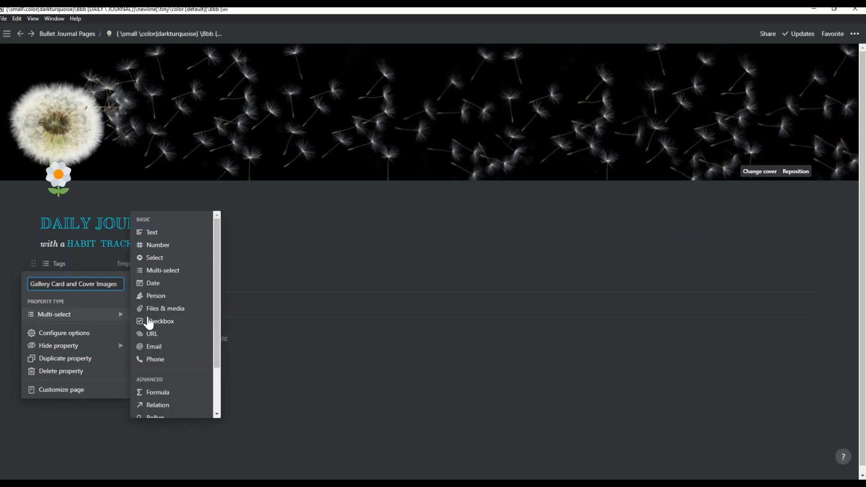
pyautogui.click(151, 308)
# Step: Add the two dandelion images to the Gallery Card and Cover Images property, then hide the property
pyautogui.click(145, 265)
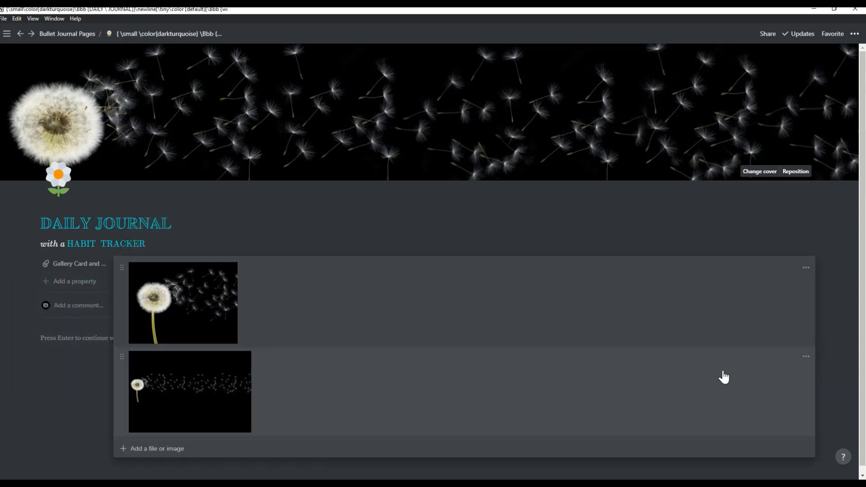
pyautogui.click(89, 402)
pyautogui.click(89, 272)
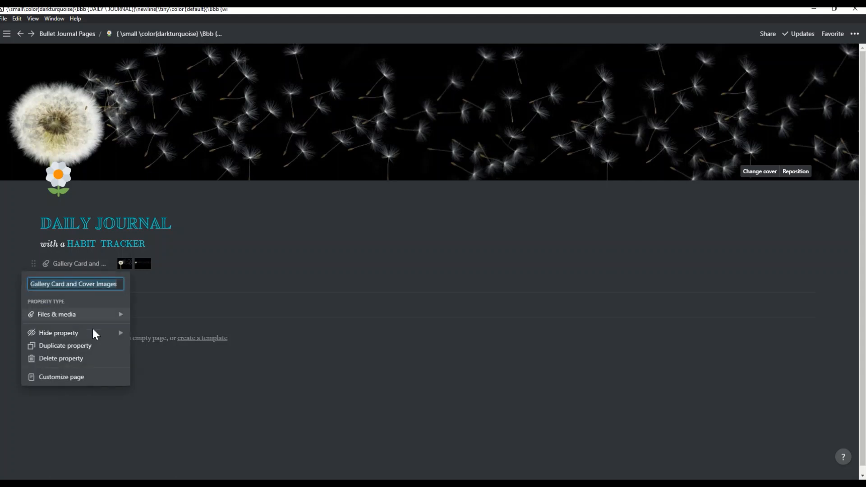
pyautogui.moveTo(93, 332)
pyautogui.click(185, 345)
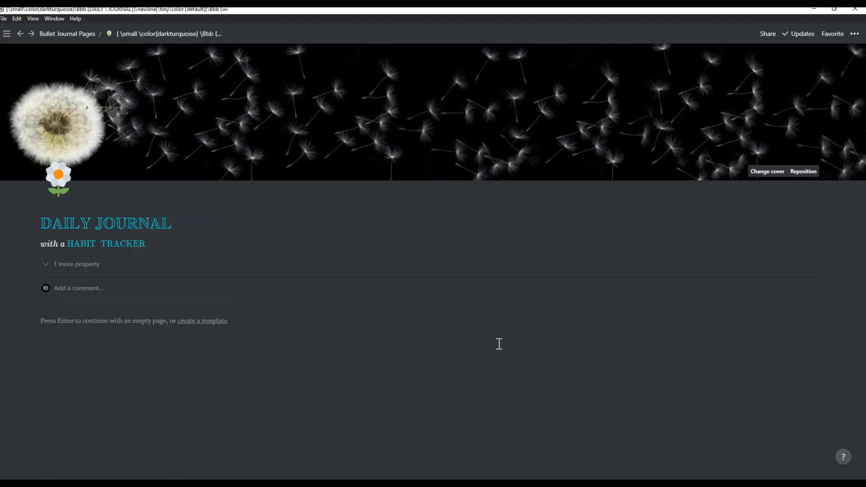
# Step: Insert an inline gallery database in the page body and delete its three sample pages
pyautogui.click(119, 321)
pyautogui.write('/gallery')
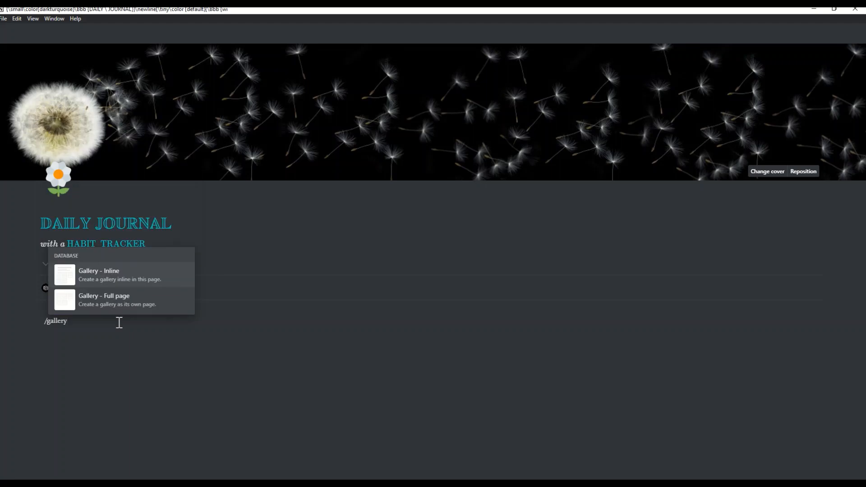
pyautogui.click(116, 275)
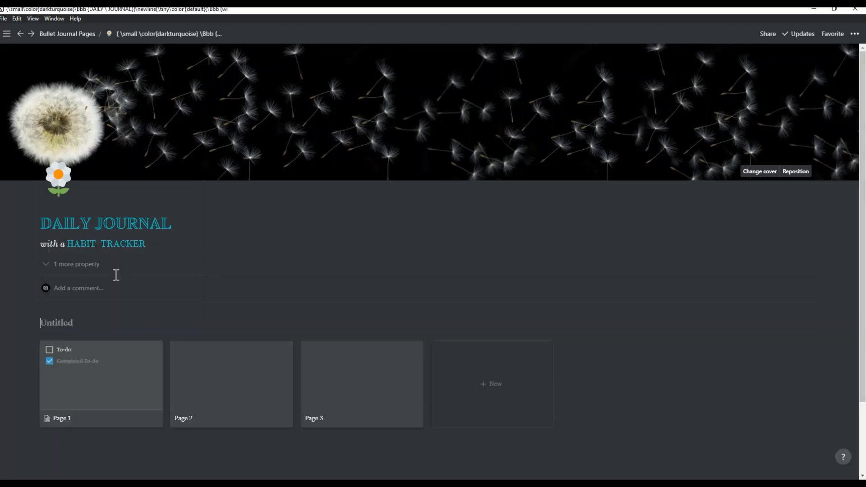
pyautogui.moveTo(483, 462); pyautogui.dragTo(77, 339)
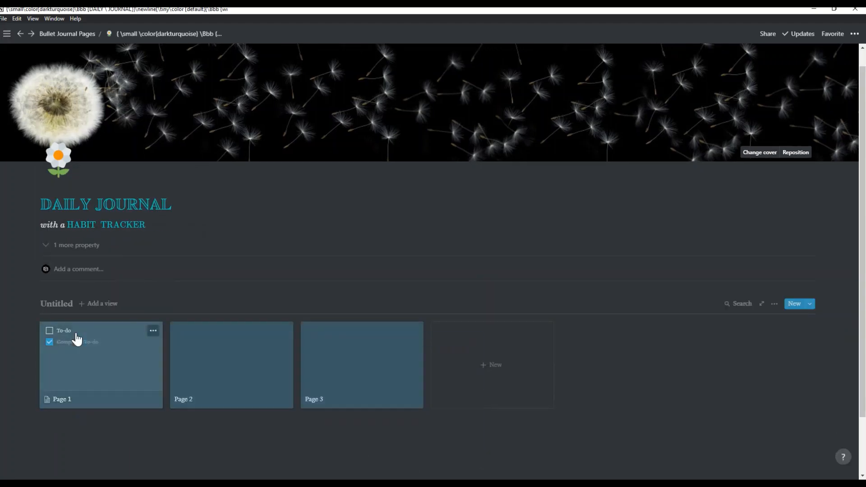
pyautogui.press('Delete')
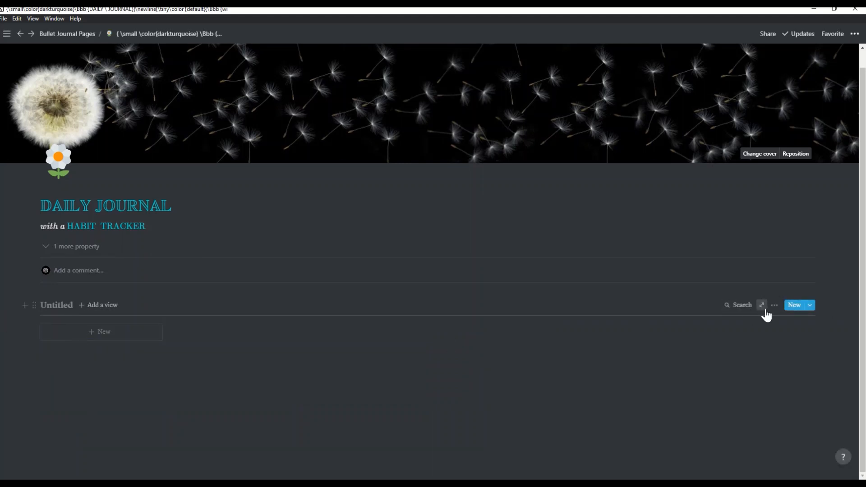
# Step: Open the untitled gallery as a full page and give it the blossom emoji as its icon
pyautogui.click(762, 305)
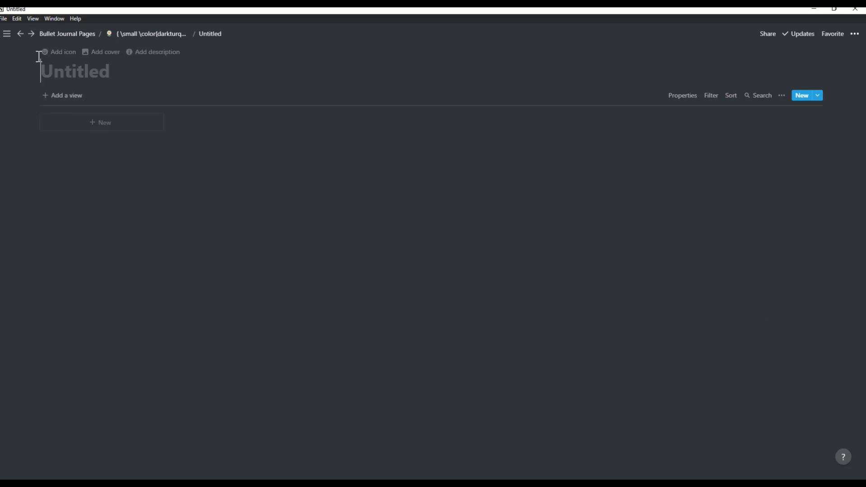
pyautogui.click(50, 53)
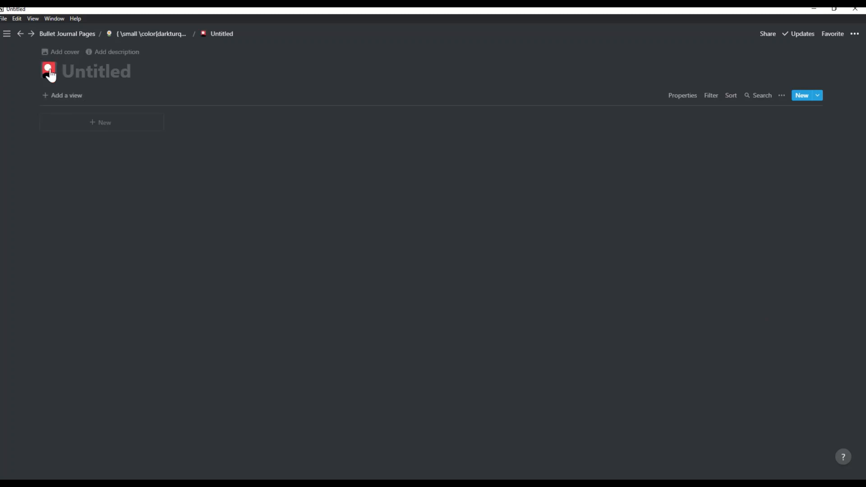
pyautogui.click(49, 71)
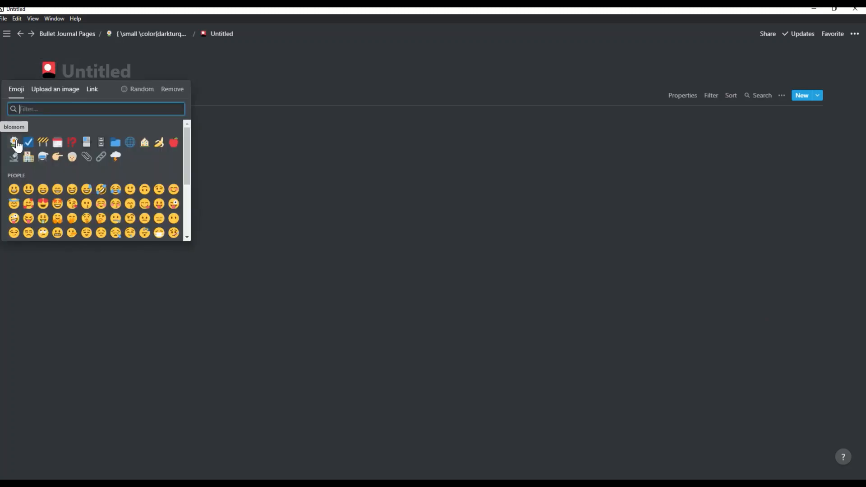
pyautogui.click(18, 143)
# Step: Title the gallery "click" followed by the inline equation \small\color{darkturquoise}\textrm{"New \ Day"}
pyautogui.click(88, 74)
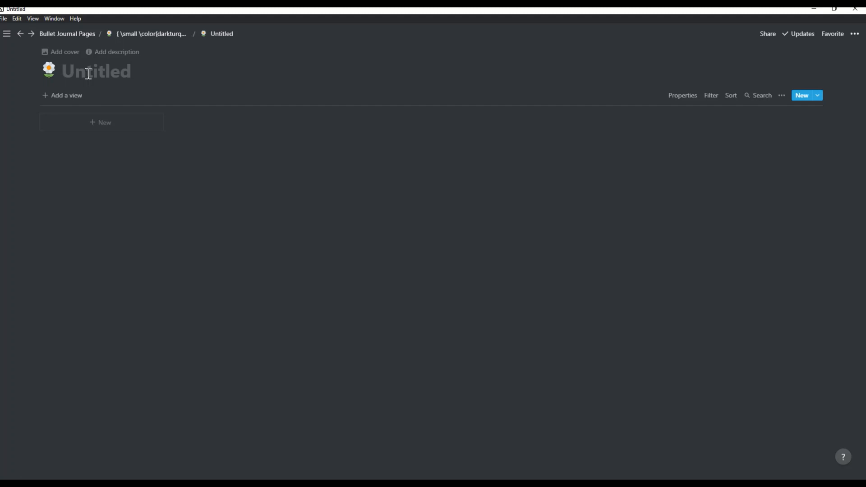
pyautogui.write('click')
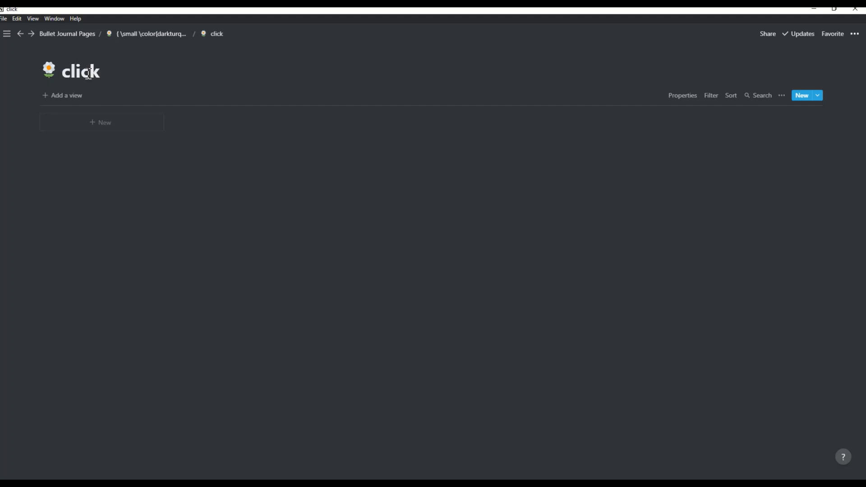
pyautogui.hotkey('ctrl', 'shift', 'e')
pyautogui.write('\\sma')
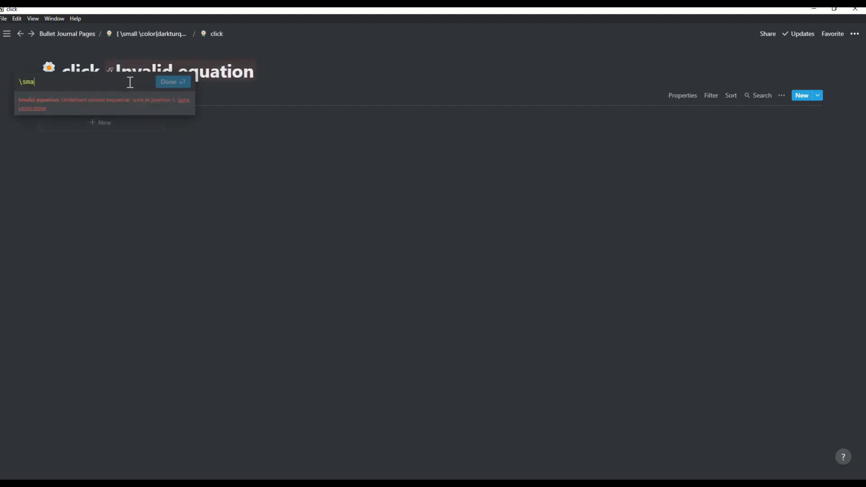
pyautogui.write('ll\\color{darkturquois')
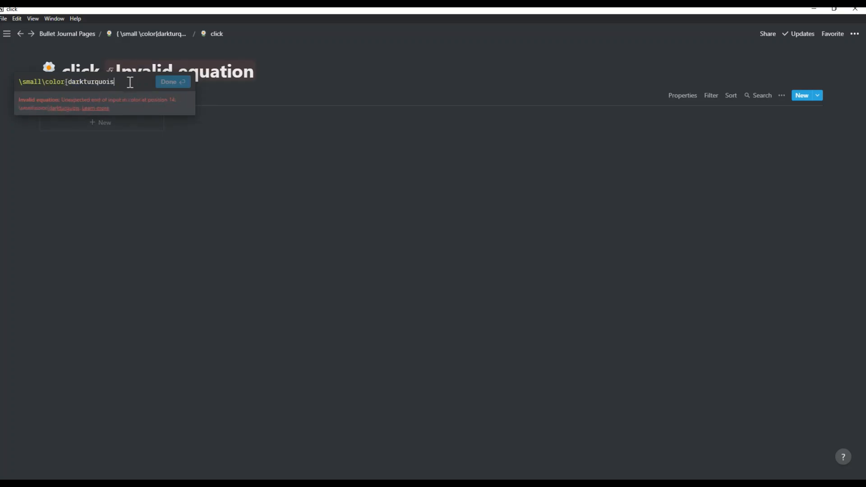
pyautogui.write('e}\\t\textrm{')
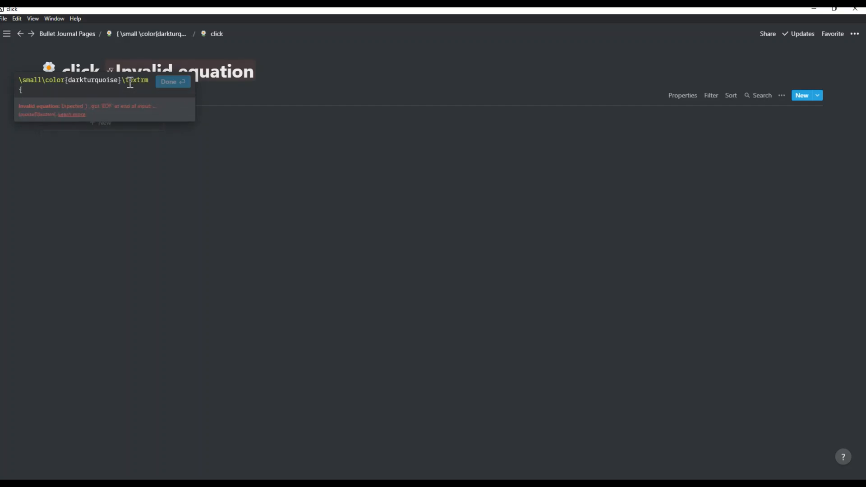
pyautogui.write('"New \\ Day"}')
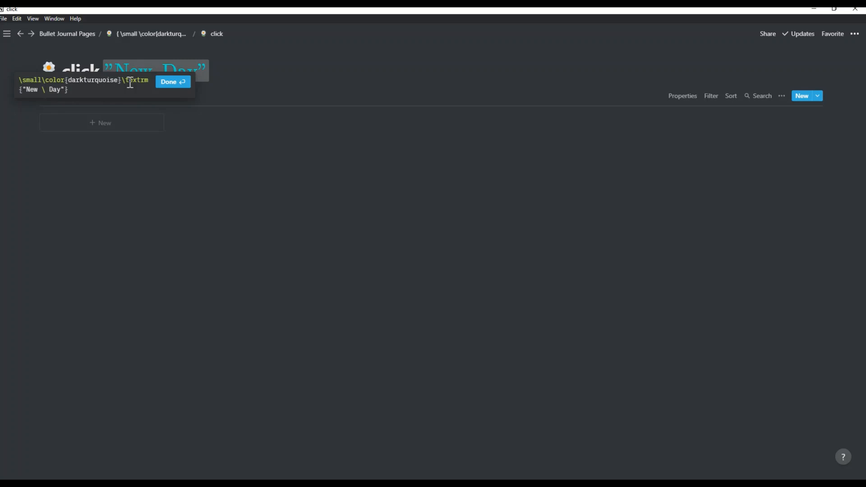
pyautogui.click(169, 85)
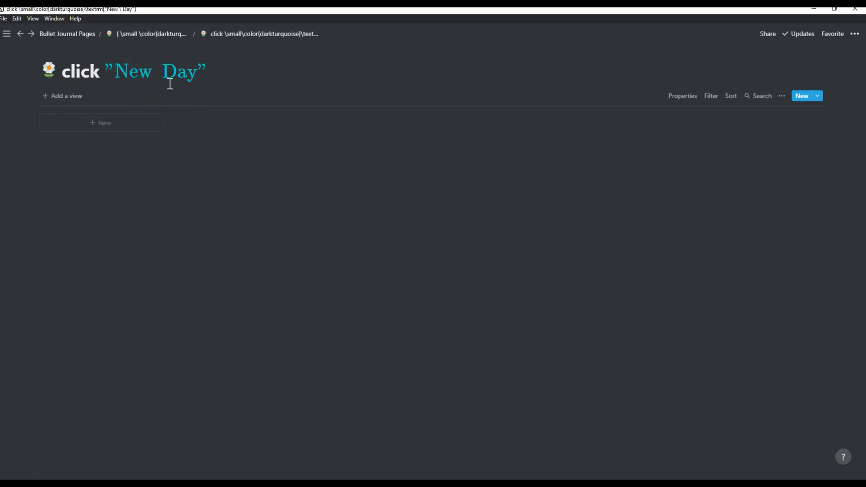
# Step: Append three right-pointing arrow symbols (→) to the gallery title and separate them with spaces
pyautogui.press('super+period')
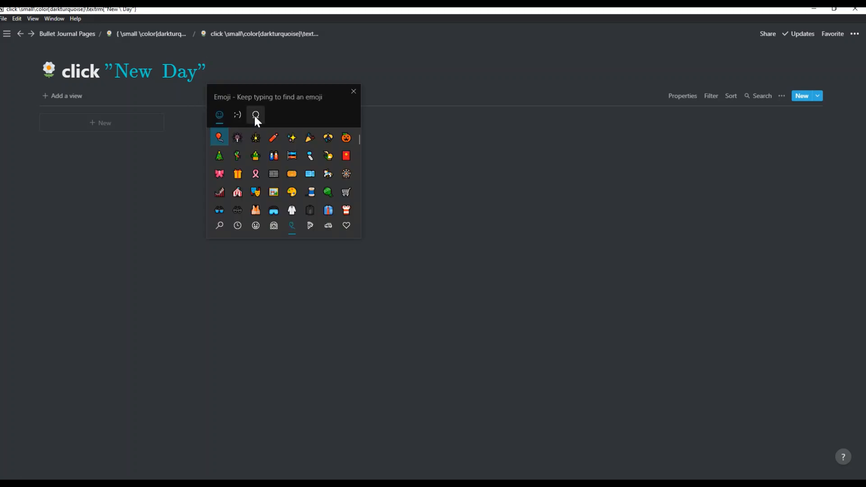
pyautogui.click(256, 116)
pyautogui.click(239, 138)
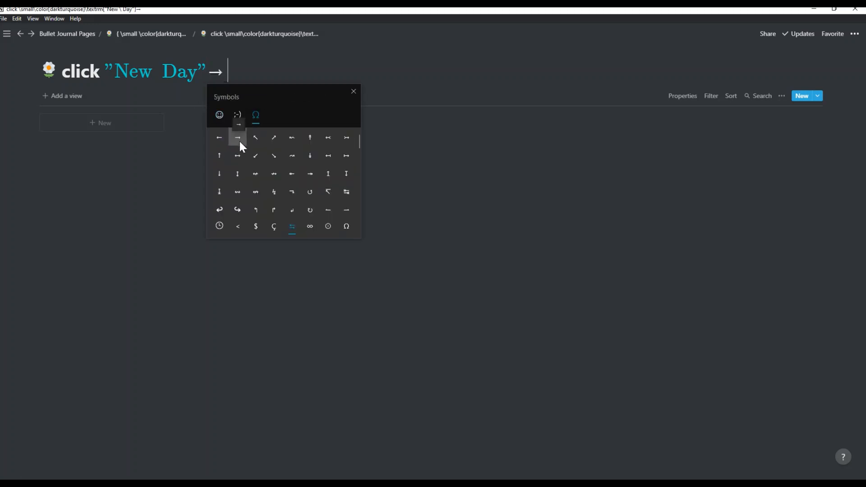
pyautogui.click(240, 140)
pyautogui.click(240, 140)
pyautogui.click(376, 91)
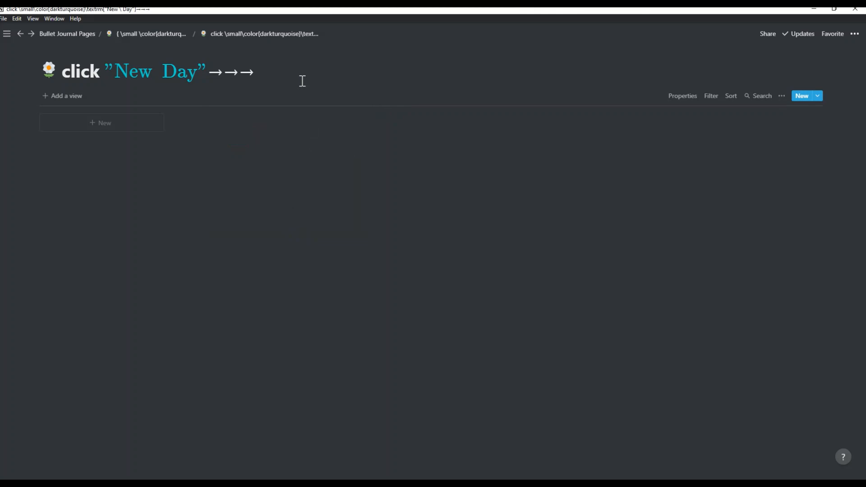
pyautogui.click(241, 74)
pyautogui.press('Left')
pyautogui.press('Left')
pyautogui.press('Right')
pyautogui.press('Right')
# Step: Create a new template for the gallery database and open it as a full page
pyautogui.click(818, 97)
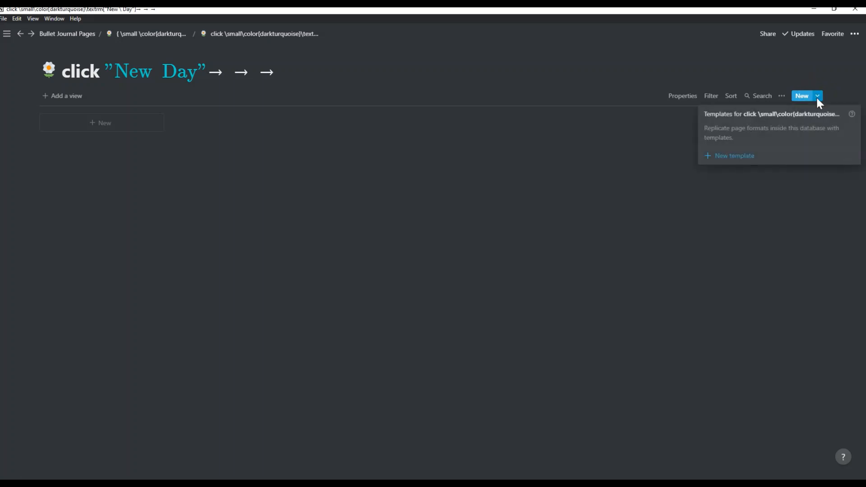
pyautogui.click(735, 156)
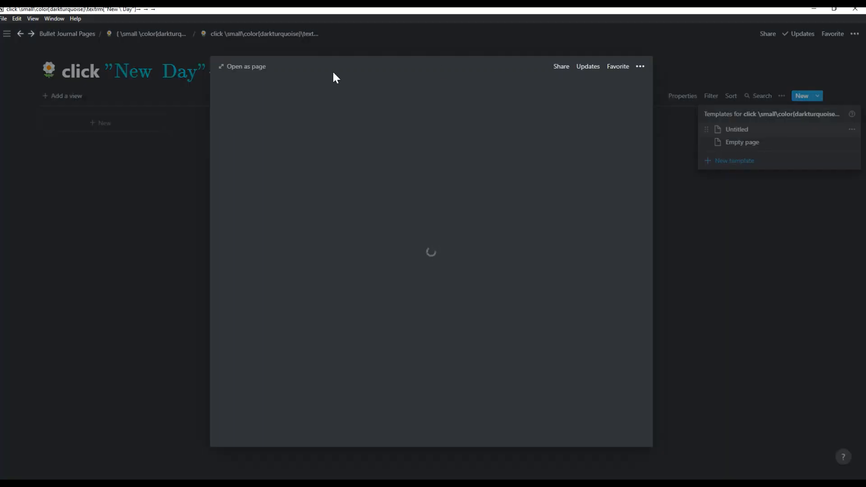
pyautogui.click(247, 67)
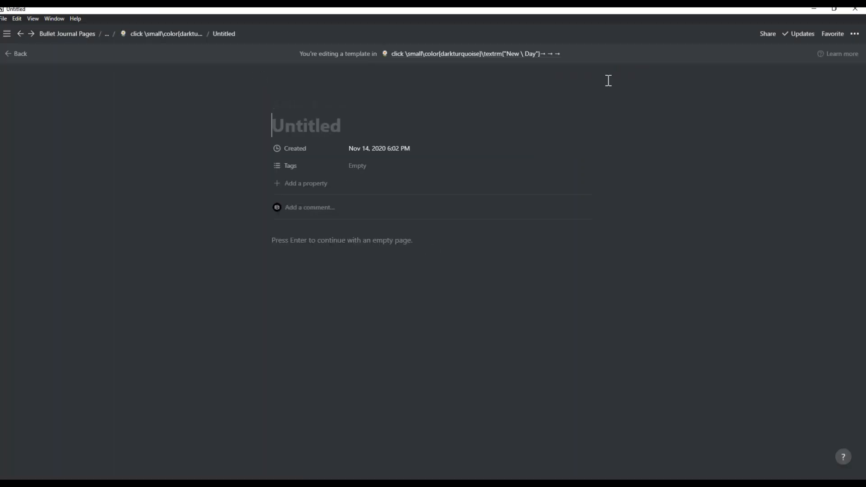
# Step: Set the template page to the Serif font style with small text and full width enabled
pyautogui.click(855, 34)
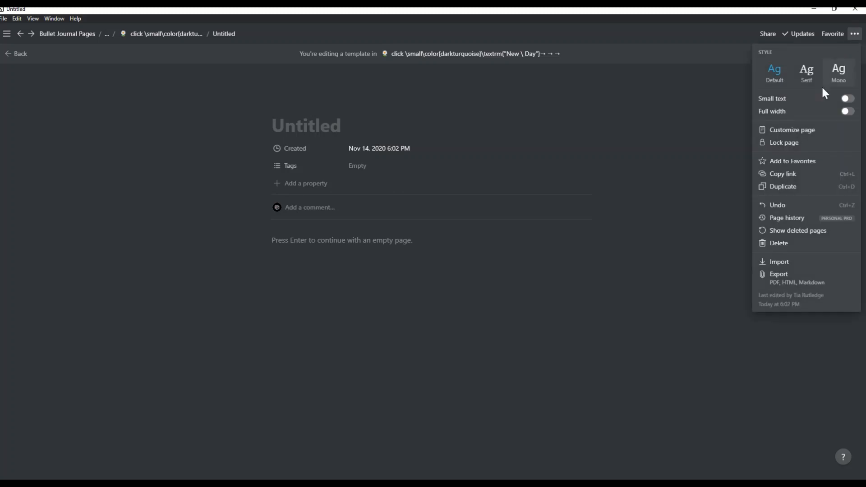
pyautogui.click(814, 86)
pyautogui.click(848, 99)
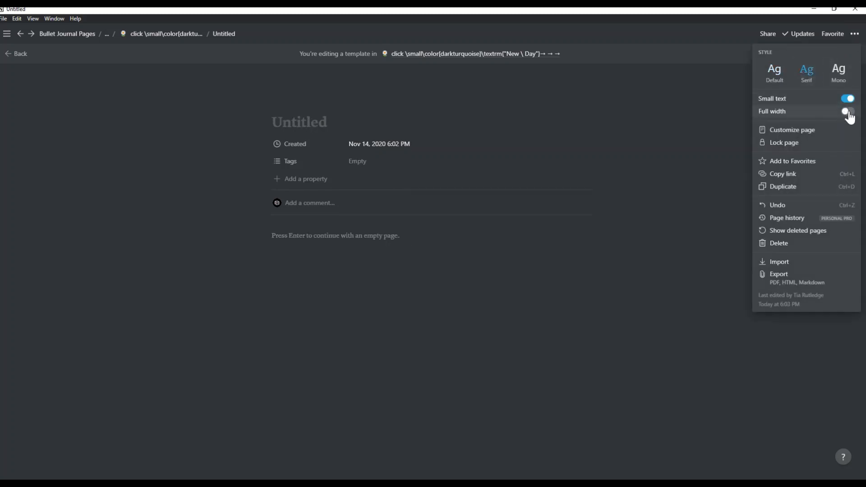
pyautogui.click(848, 111)
pyautogui.click(297, 247)
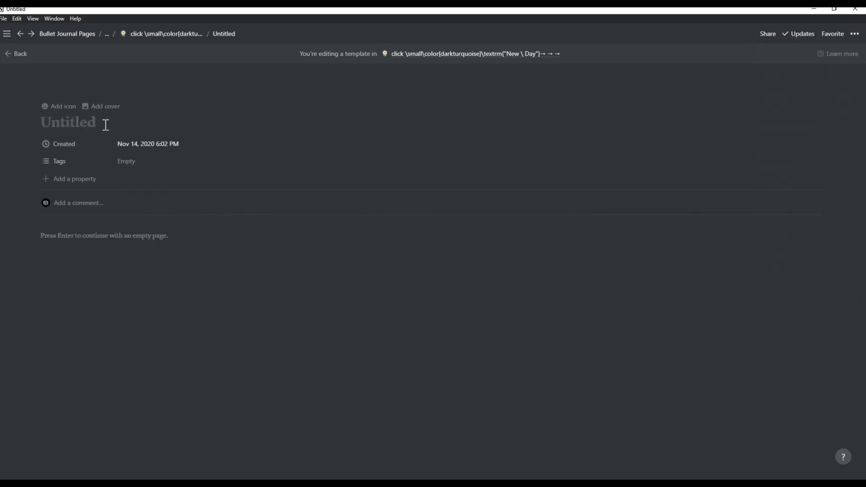
# Step: Give the template page the blossom emoji as its icon and title it "New Day"
pyautogui.click(62, 108)
pyautogui.click(14, 206)
pyautogui.click(89, 167)
pyautogui.write('New Day')
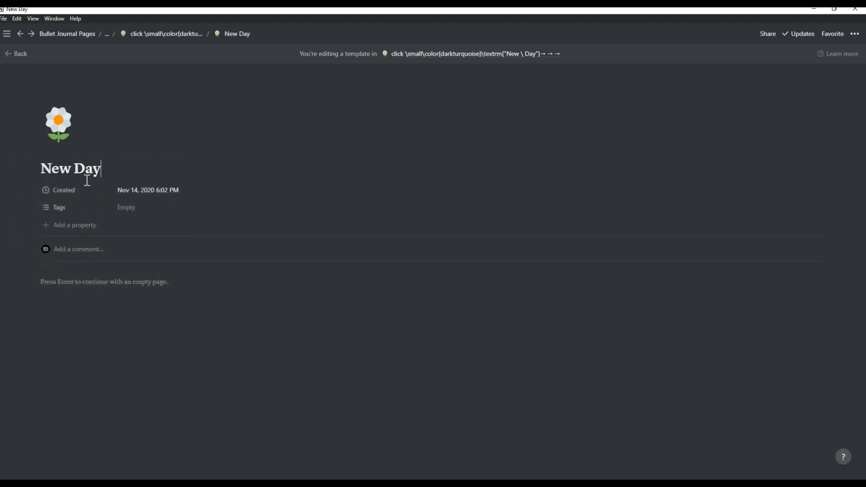
# Step: Rename the Created property to "Today's Date" and change its type to Date
pyautogui.click(54, 193)
pyautogui.write('Tod')
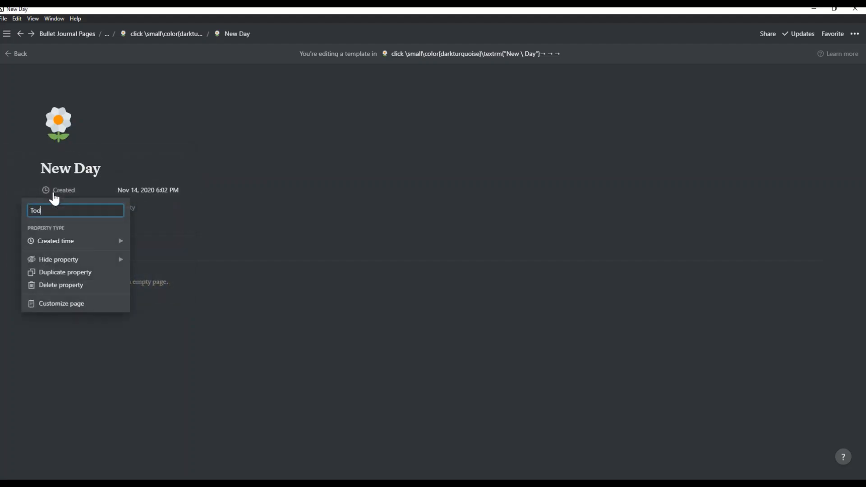
pyautogui.write("ay's Date")
pyautogui.moveTo(96, 246)
pyautogui.click(155, 211)
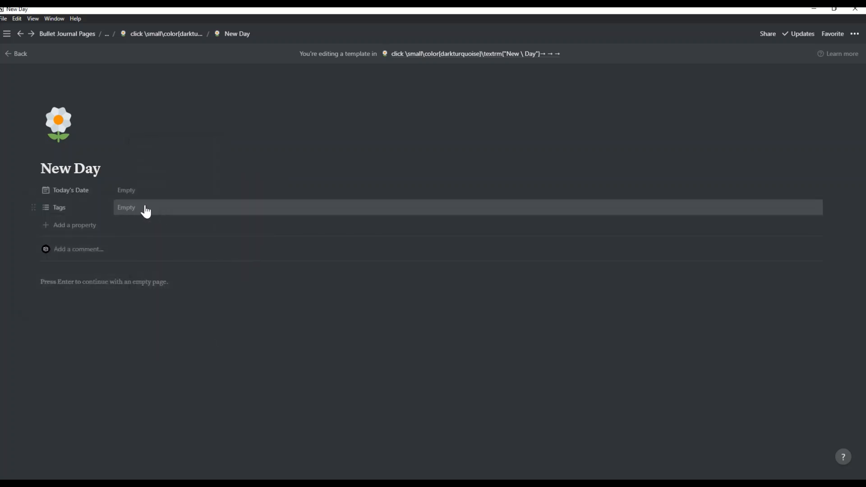
# Step: Rename the Tags property to "= Habits =" and change its type to Text
pyautogui.click(70, 213)
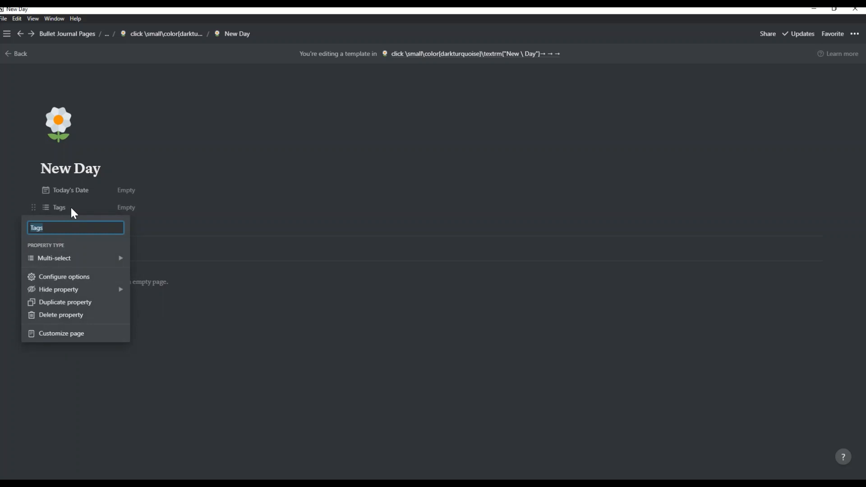
pyautogui.write('= Habits =')
pyautogui.moveTo(89, 257)
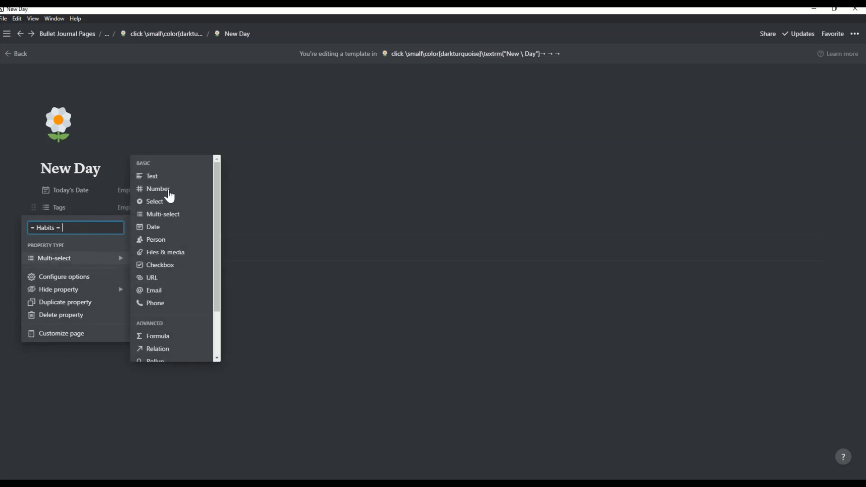
pyautogui.click(170, 178)
# Step: Fill the "= Habits =" property with five down-arrow symbols (↓) separated by spaces
pyautogui.click(170, 210)
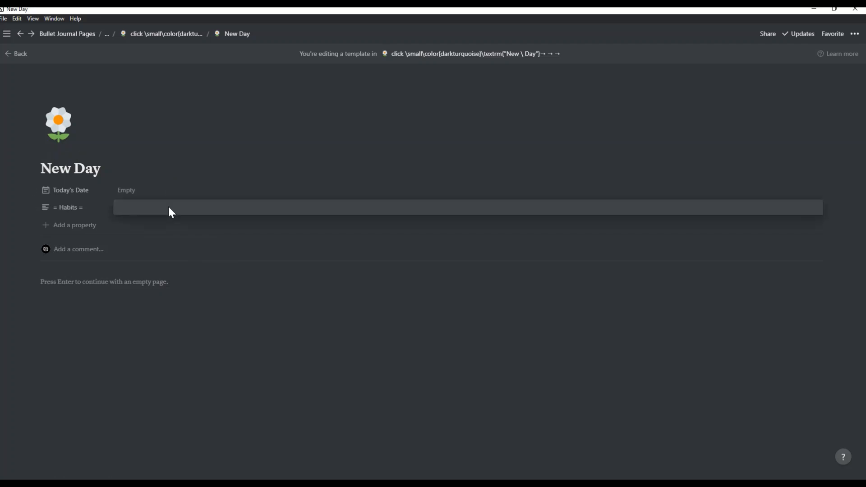
pyautogui.press('super+period')
pyautogui.click(166, 244)
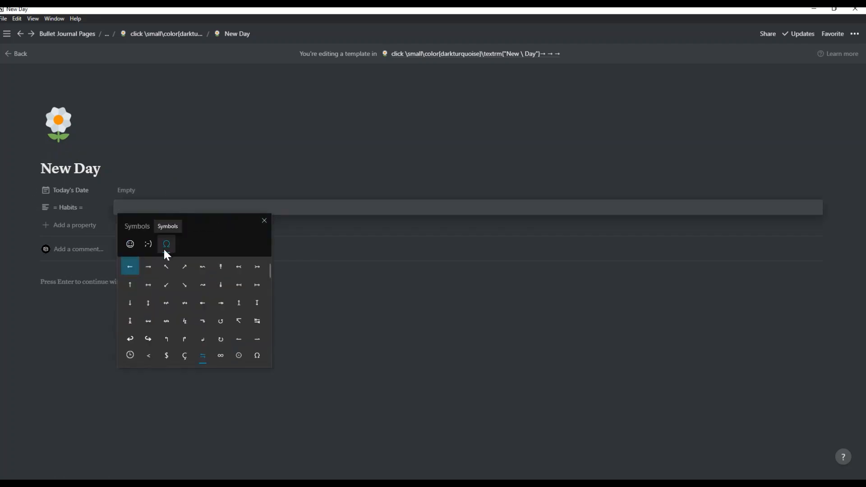
pyautogui.click(131, 300)
pyautogui.click(132, 299)
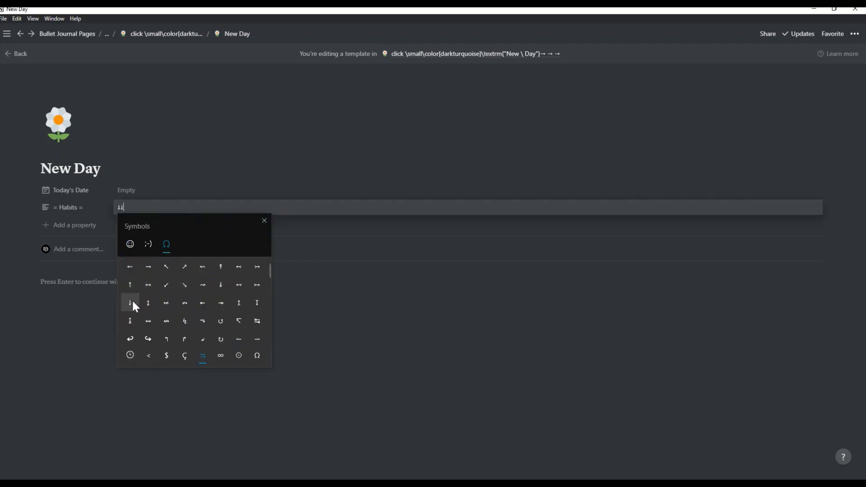
pyautogui.click(132, 300)
pyautogui.click(262, 222)
pyautogui.press('Left')
pyautogui.press('Left')
pyautogui.press('Left')
pyautogui.press('Left')
pyautogui.press('Right')
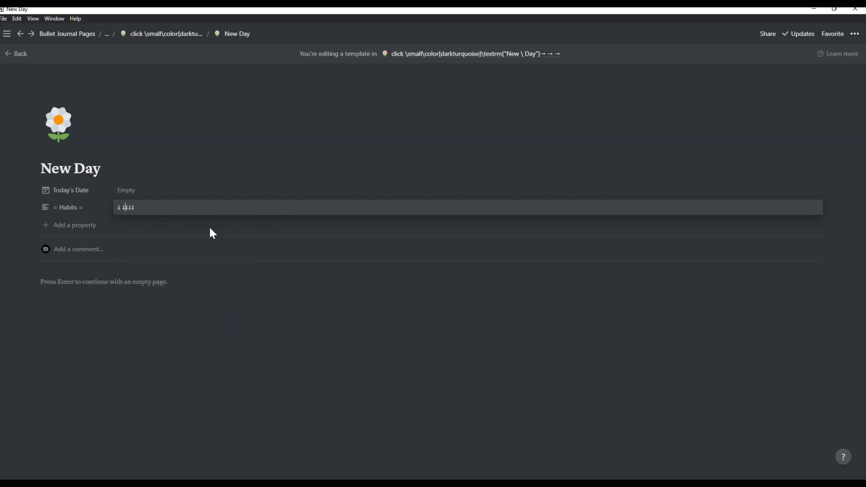
pyautogui.press('Right')
pyautogui.press('Right')
pyautogui.click(358, 323)
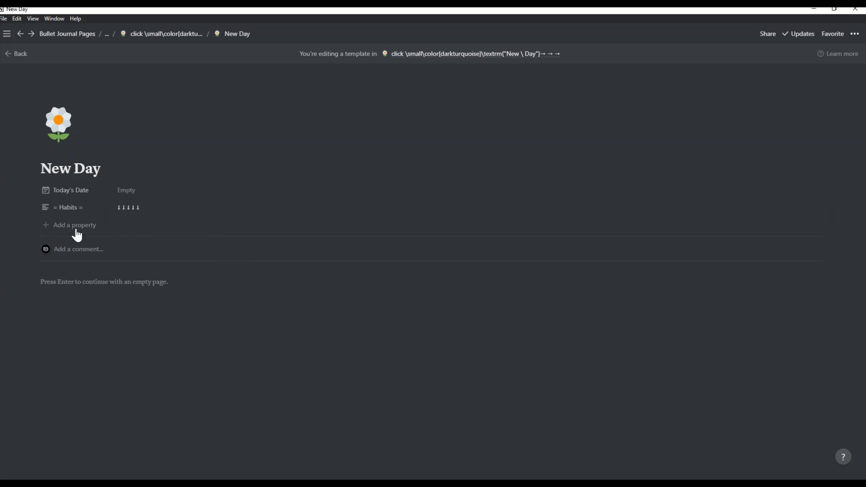
# Step: Add a Date property named "Slept" to the template
pyautogui.click(75, 230)
pyautogui.write('Slept')
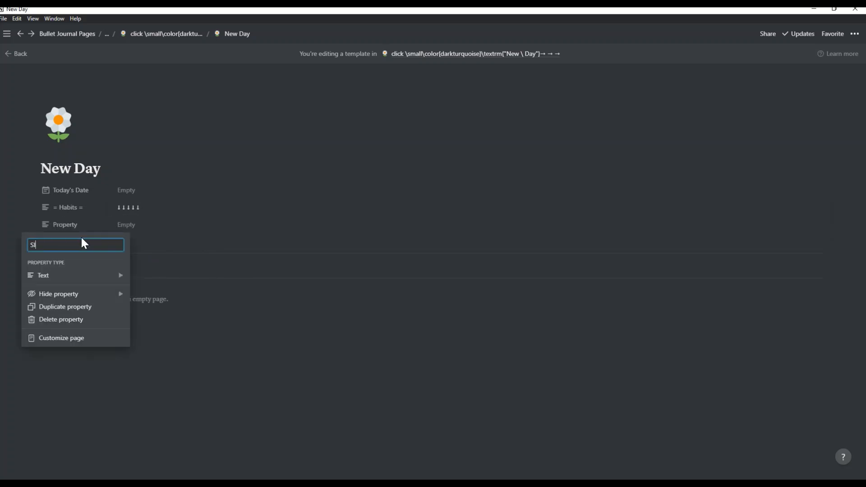
pyautogui.moveTo(92, 280)
pyautogui.click(141, 242)
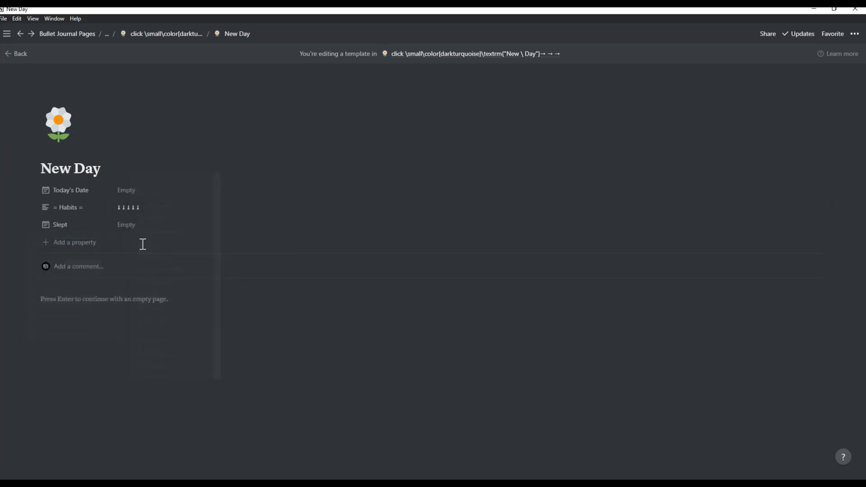
# Step: Add a Formula property named "Hrs Slept" to the template
pyautogui.click(84, 246)
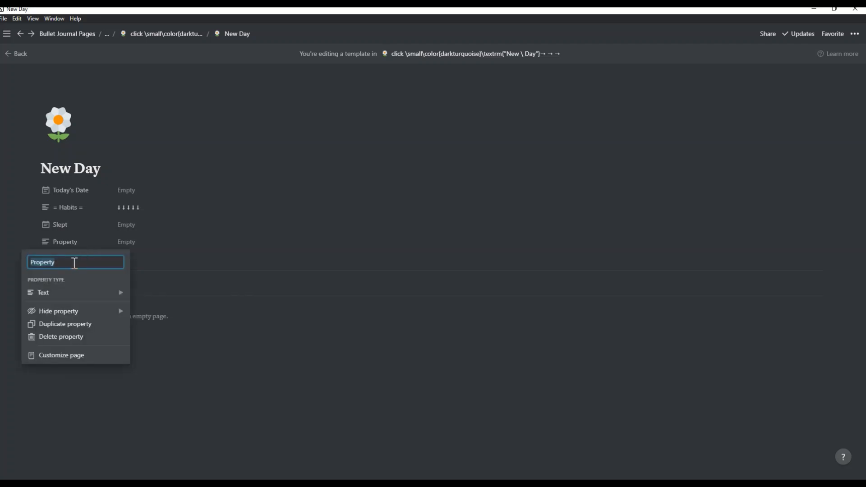
pyautogui.write('Hrs Slept')
pyautogui.moveTo(97, 296)
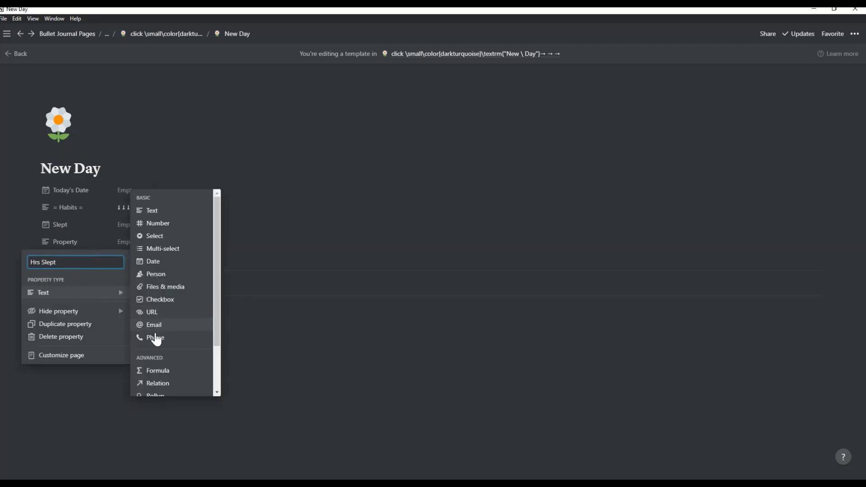
pyautogui.click(156, 371)
# Step: Set the Hrs Slept formula to dateBetween(end(prop("Slept")), start(prop("Slept")), "hours")
pyautogui.click(159, 244)
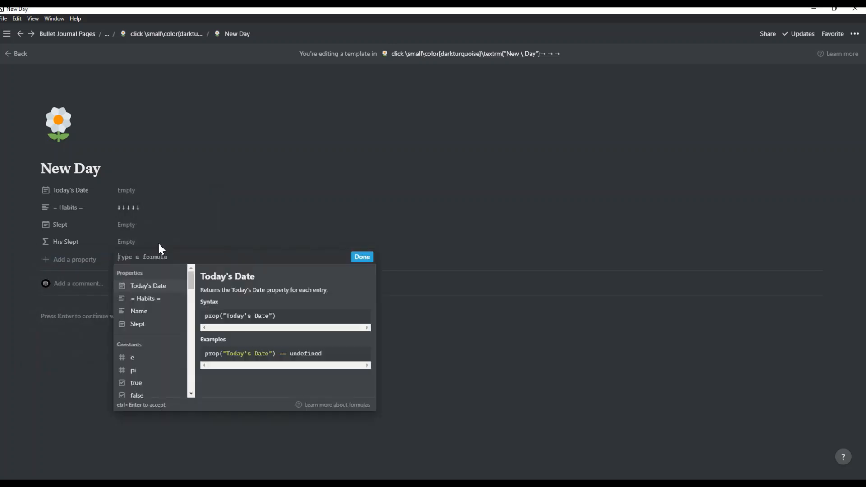
pyautogui.write('dateBe')
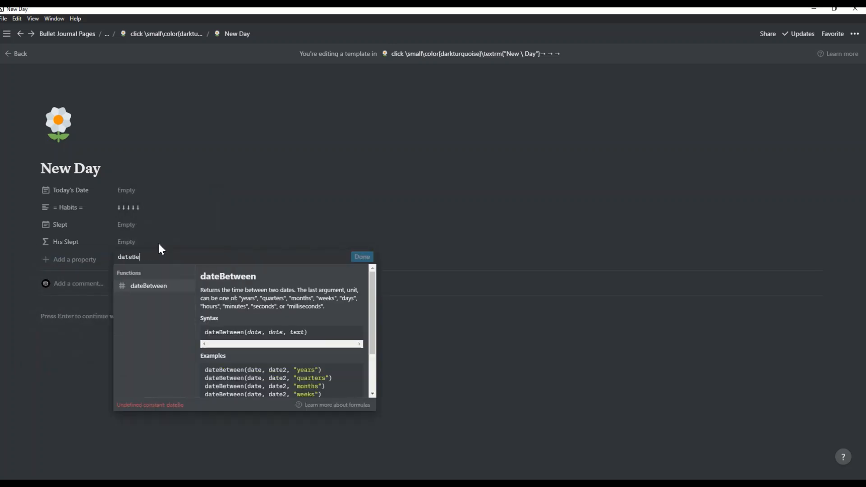
pyautogui.write('tween(end(pro')
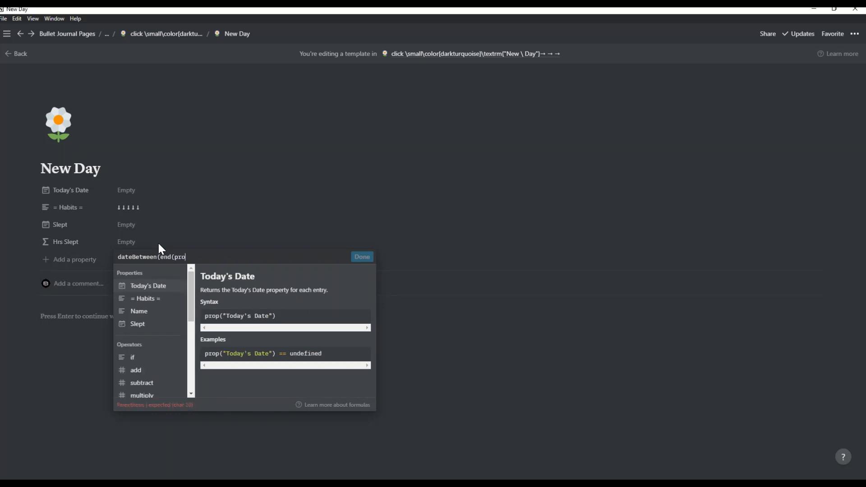
pyautogui.write('p("S')
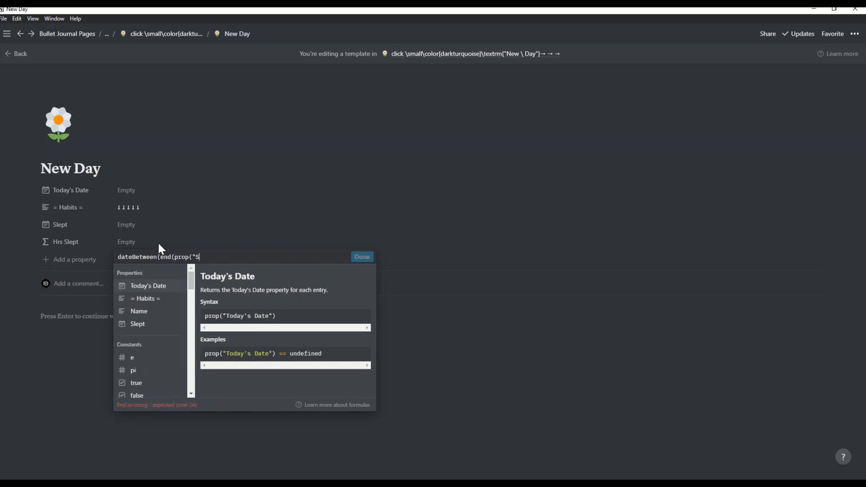
pyautogui.write('lept")), start')
pyautogui.write('(prop("S')
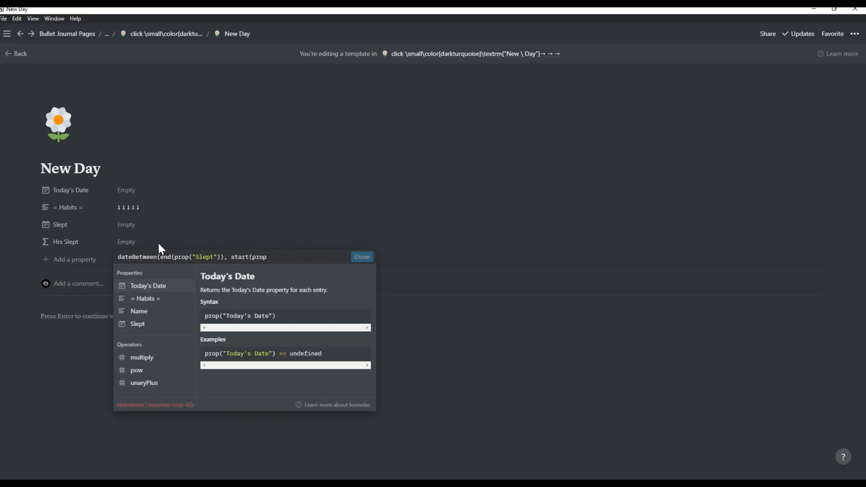
pyautogui.write('lept")), ')
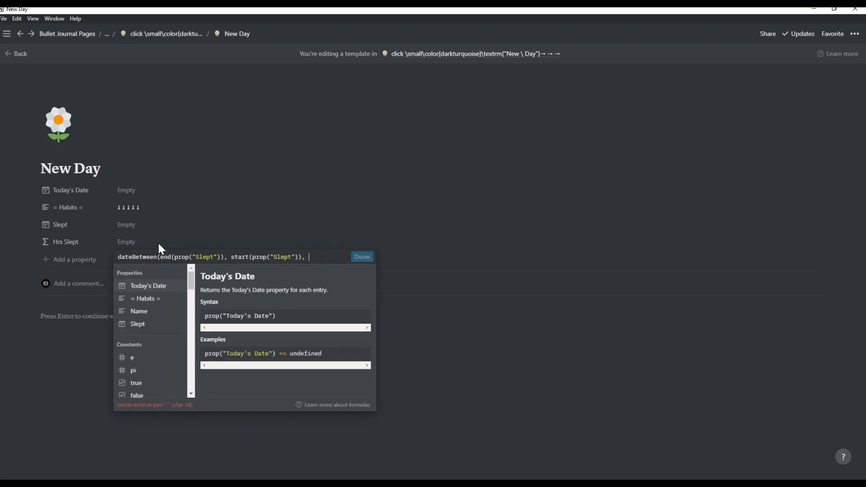
pyautogui.write('"hours")')
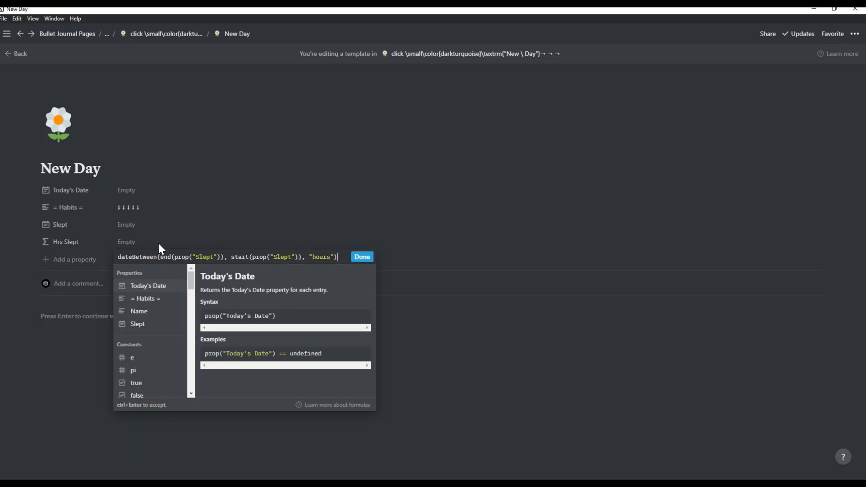
pyautogui.click(363, 257)
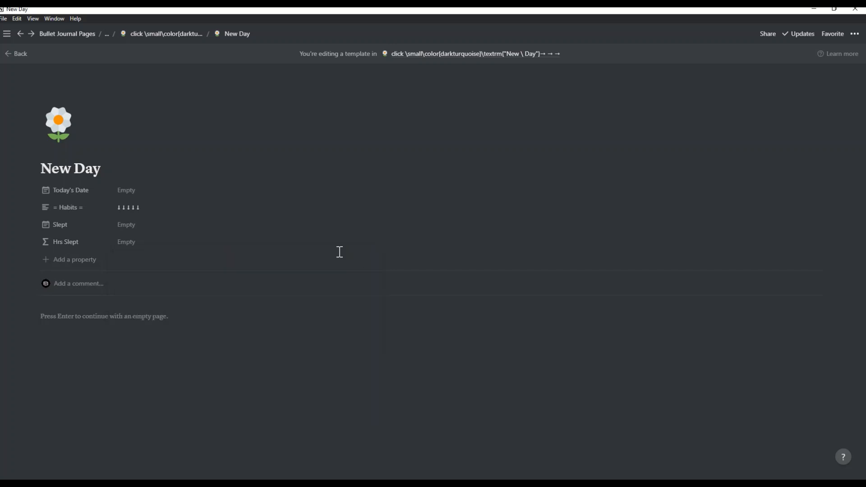
# Step: Add a Formula property named "8+ Hours" to the template
pyautogui.click(80, 266)
pyautogui.write('8')
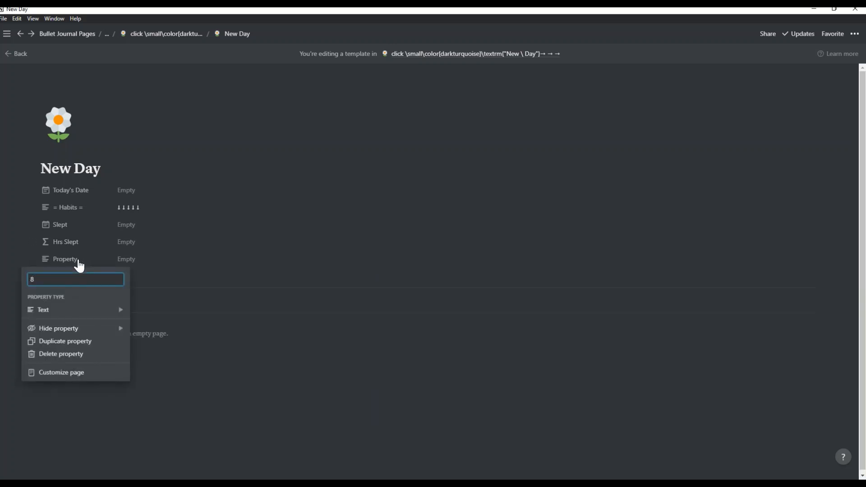
pyautogui.write('+ Hours')
pyautogui.moveTo(86, 313)
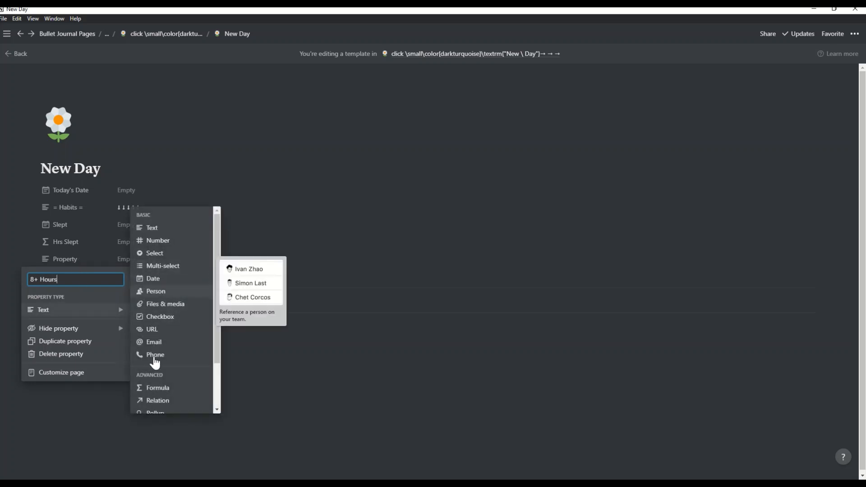
pyautogui.click(154, 388)
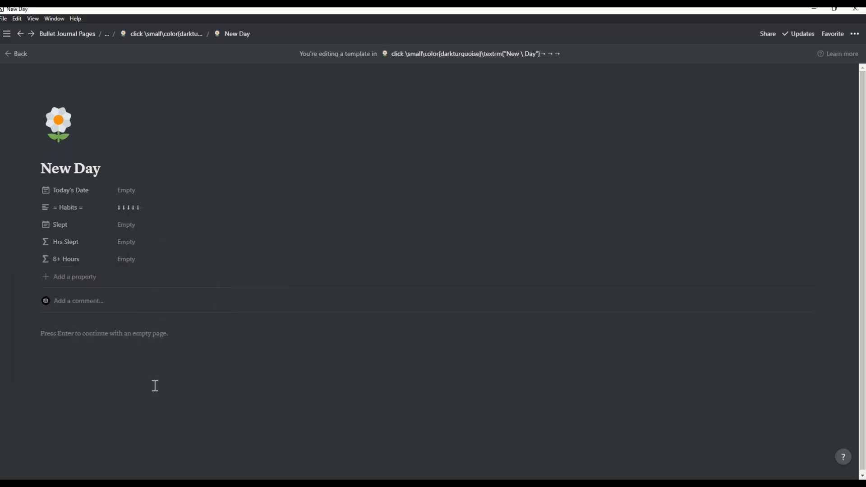
# Step: Set the 8+ Hours formula to if(prop("Hrs Slept") >= 8, " 😎 ", " 😴 ")
pyautogui.click(197, 263)
pyautogui.write('if(prop(')
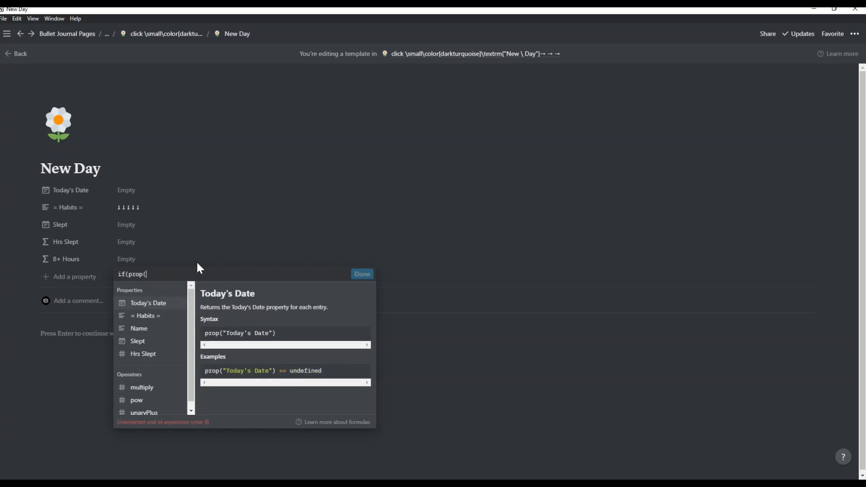
pyautogui.write('"Hrs')
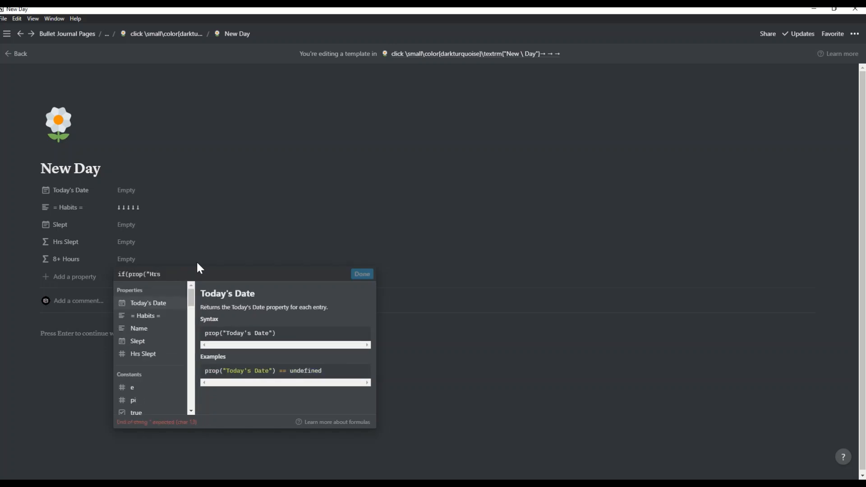
pyautogui.write(' Slept") >= 8, "')
pyautogui.press('super+period')
pyautogui.write('cool')
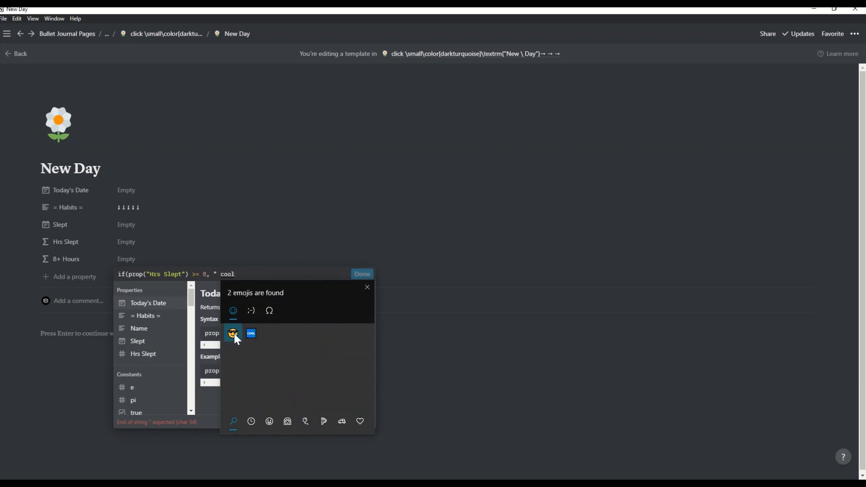
pyautogui.click(234, 334)
pyautogui.click(366, 288)
pyautogui.write('", ')
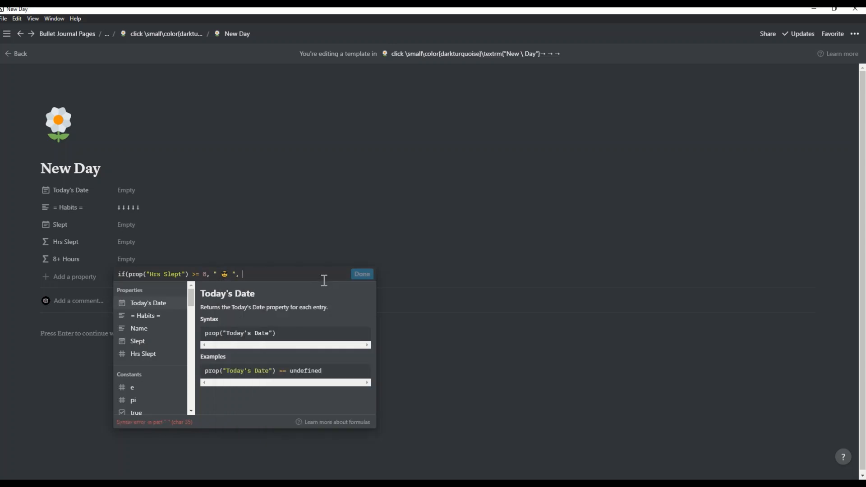
pyautogui.write('"')
pyautogui.press('super+period')
pyautogui.write('sleep')
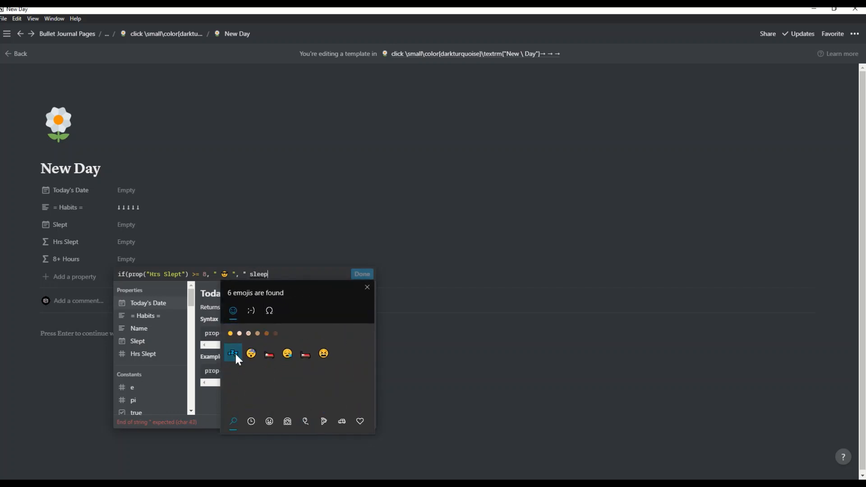
pyautogui.click(252, 354)
pyautogui.click(368, 287)
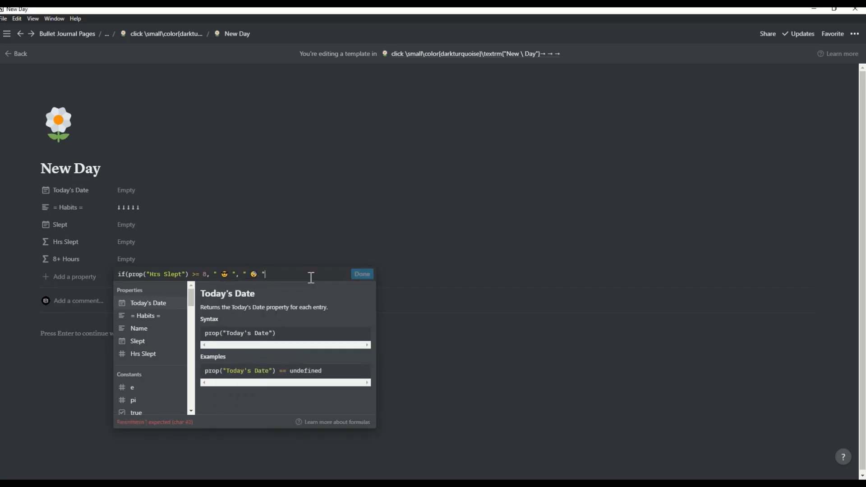
pyautogui.write(')')
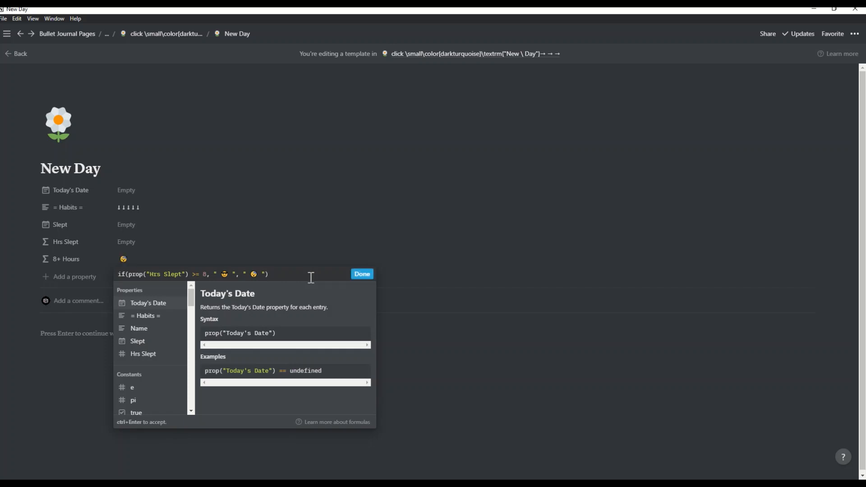
pyautogui.click(353, 277)
# Step: Add a new property named "Water" to the template
pyautogui.click(96, 287)
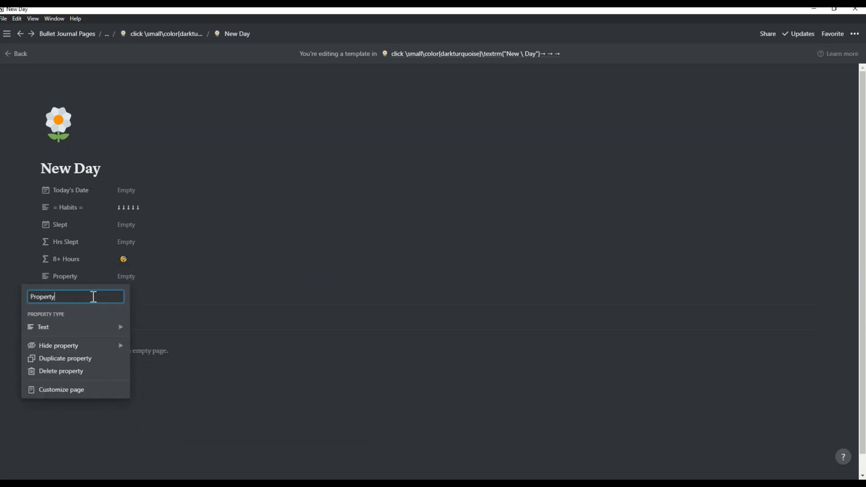
pyautogui.write('Water')
pyautogui.press('Return')
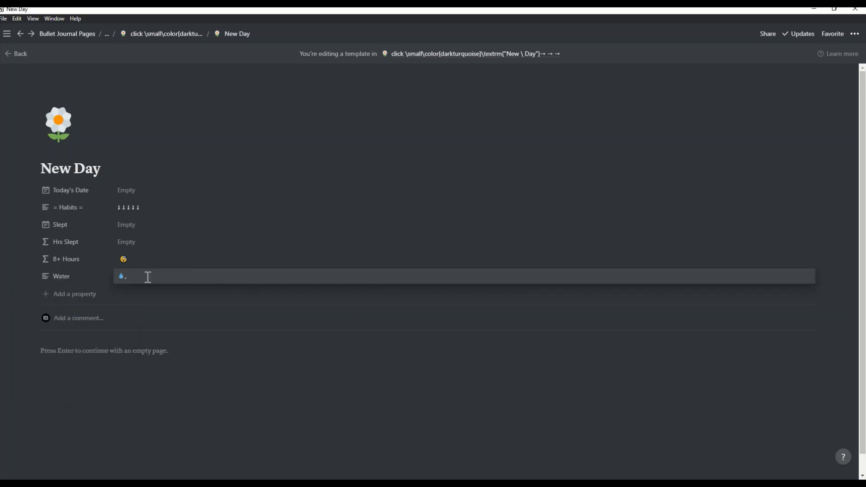
# Step: Fill the Water value with comma-separated groups of water drop emojis, growing from one to eight drops
pyautogui.hotkey('ctrl', 'v')
pyautogui.hotkey('ctrl', 'v')
pyautogui.write(',')
pyautogui.hotkey('ctrl', 'v')
pyautogui.hotkey('ctrl', 'v')
pyautogui.hotkey('ctrl', 'v')
pyautogui.write(',')
pyautogui.hotkey('ctrl', 'v')
pyautogui.hotkey('ctrl', 'v')
pyautogui.write(',')
pyautogui.hotkey('ctrl', 'v')
pyautogui.hotkey('ctrl', 'v')
pyautogui.hotkey('ctrl', 'v')
pyautogui.hotkey('ctrl', 'v')
pyautogui.hotkey('ctrl', 'v')
pyautogui.write(',')
pyautogui.write('💧')
pyautogui.hotkey('ctrl', 'v')
pyautogui.hotkey('ctrl', 'v')
pyautogui.hotkey('ctrl', 'v')
pyautogui.write(',')
pyautogui.hotkey('ctrl', 'v')
pyautogui.hotkey('ctrl', 'v')
pyautogui.hotkey('ctrl', 'v')
pyautogui.hotkey('ctrl', 'v')
pyautogui.hotkey('ctrl', 'v')
pyautogui.hotkey('ctrl', 'v')
pyautogui.hotkey('ctrl', 'v')
pyautogui.hotkey('ctrl', 'v')
pyautogui.hotkey('ctrl', 'v')
pyautogui.hotkey('ctrl', 'v')
pyautogui.hotkey('ctrl', 'v')
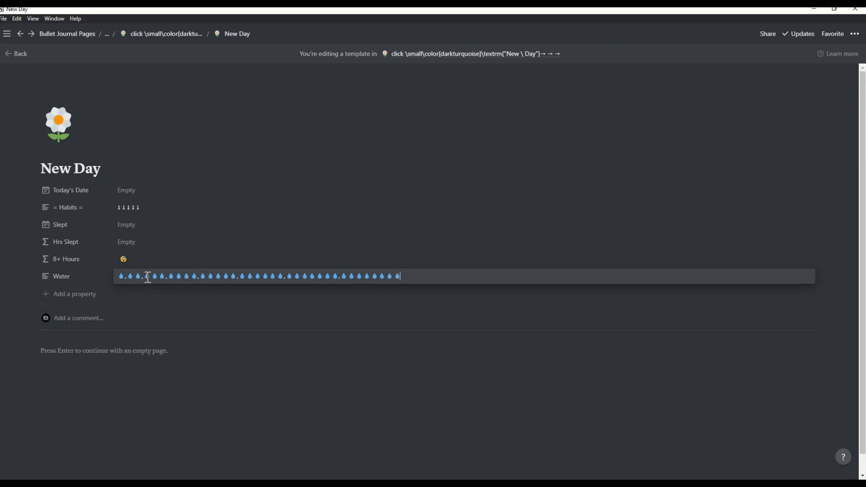
pyautogui.click(134, 297)
# Step: Convert the Water property to the Select type and clear its selected single-drop option
pyautogui.click(98, 277)
pyautogui.moveTo(107, 333)
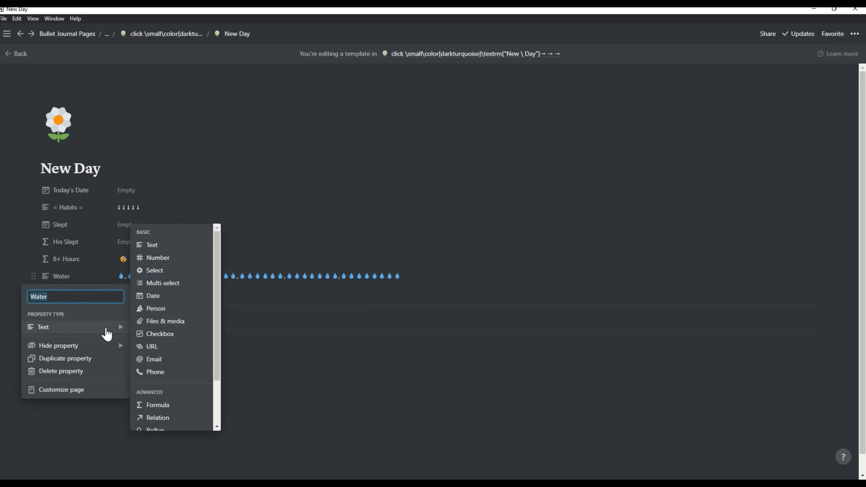
pyautogui.click(167, 272)
pyautogui.click(165, 278)
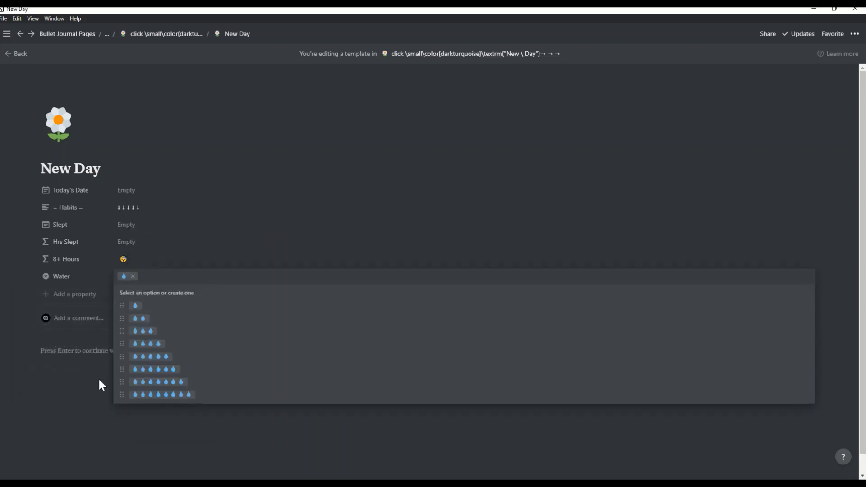
pyautogui.click(133, 277)
pyautogui.click(76, 374)
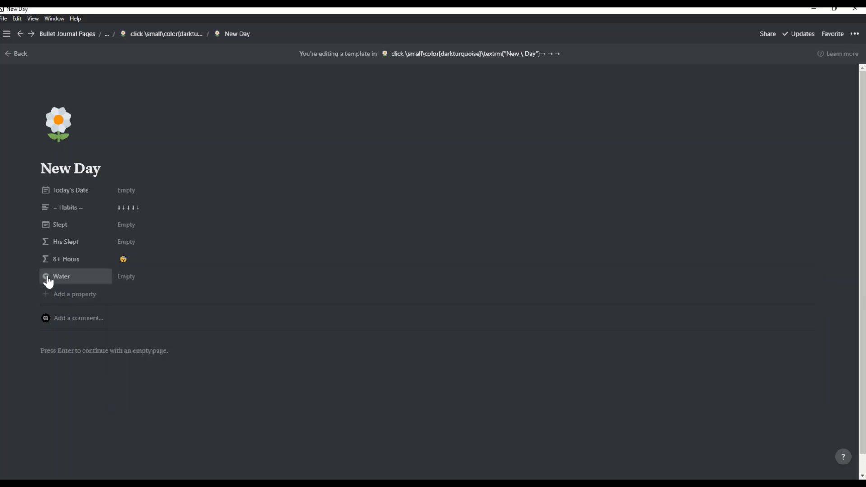
# Step: Add a new property named "Medication" to the template
pyautogui.click(67, 295)
pyautogui.write('Medic')
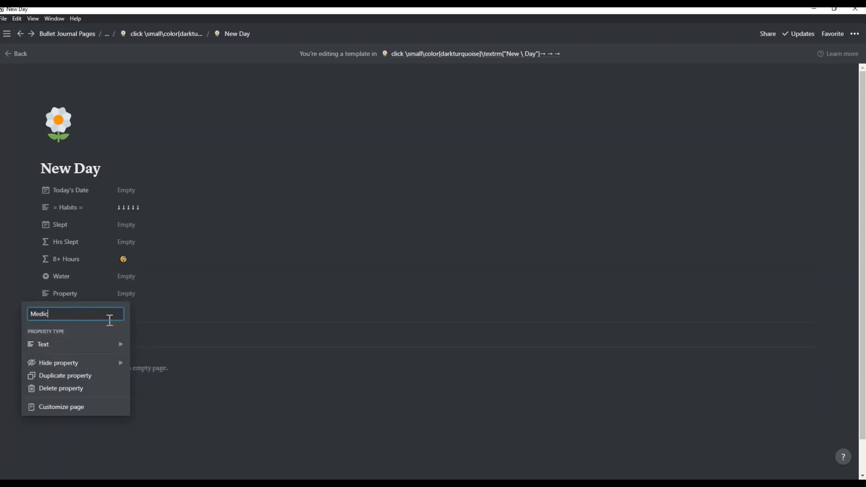
pyautogui.write('ation')
pyautogui.click(174, 297)
# Step: Fill the Medication value with comma-separated groups of pill emojis, growing from one to six pills
pyautogui.click(163, 295)
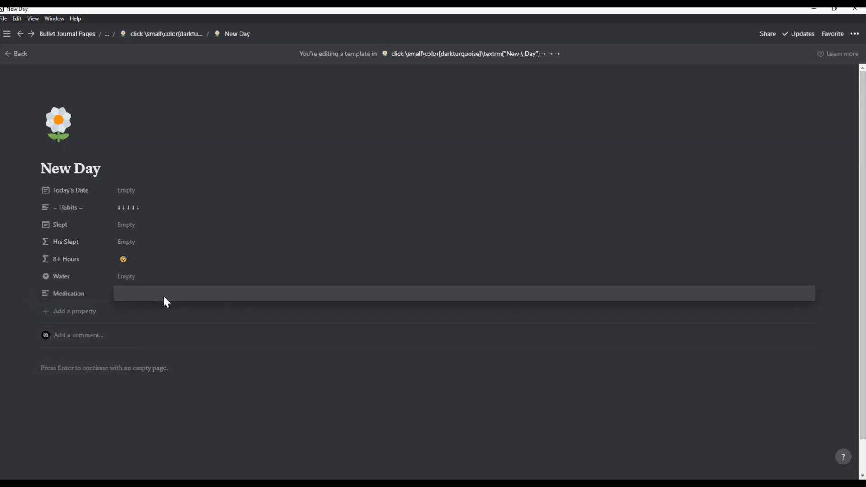
pyautogui.press('super+period')
pyautogui.write('pill')
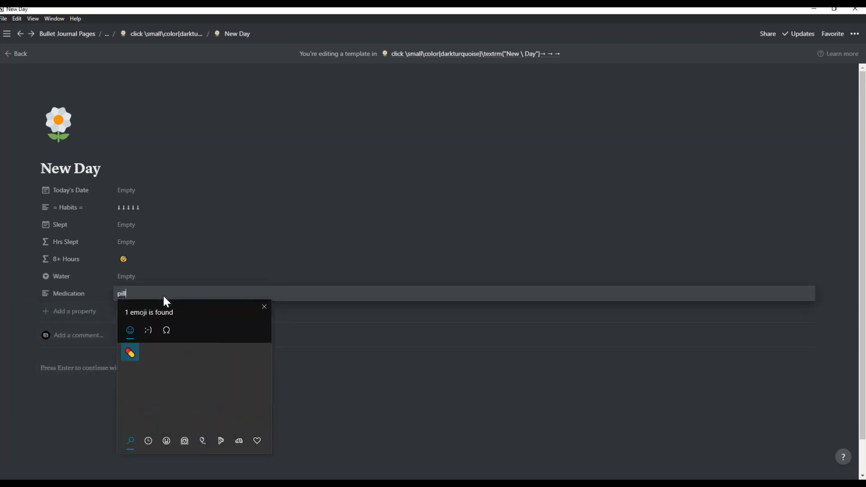
pyautogui.click(130, 353)
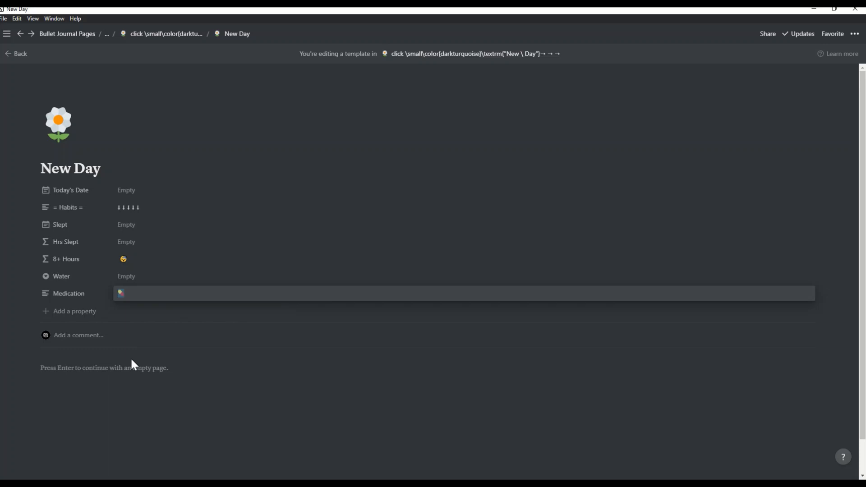
pyautogui.write(',')
pyautogui.hotkey('ctrl', 'v')
pyautogui.hotkey('ctrl', 'v')
pyautogui.write(',')
pyautogui.hotkey('ctrl', 'v')
pyautogui.hotkey('ctrl', 'v')
pyautogui.hotkey('ctrl', 'v')
pyautogui.write(',')
pyautogui.write('💊')
pyautogui.hotkey('ctrl', 'v')
pyautogui.hotkey('ctrl', 'v')
pyautogui.hotkey('ctrl', 'v')
pyautogui.write(',')
pyautogui.hotkey('ctrl', 'v')
pyautogui.hotkey('ctrl', 'v')
pyautogui.hotkey('ctrl', 'v')
pyautogui.hotkey('ctrl', 'v')
pyautogui.hotkey('ctrl', 'v')
pyautogui.write(',')
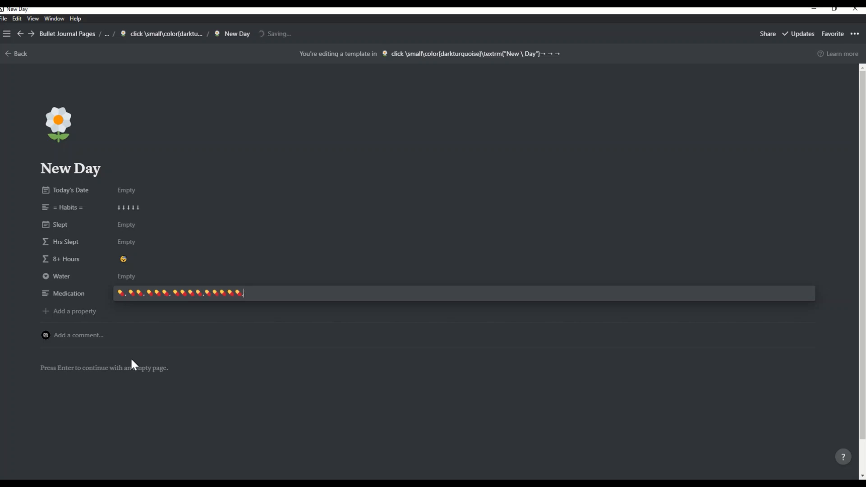
pyautogui.hotkey('ctrl', 'v')
pyautogui.hotkey('ctrl', 'v')
pyautogui.hotkey('ctrl', 'v')
pyautogui.hotkey('ctrl', 'v')
pyautogui.hotkey('ctrl', 'v')
pyautogui.hotkey('ctrl', 'v')
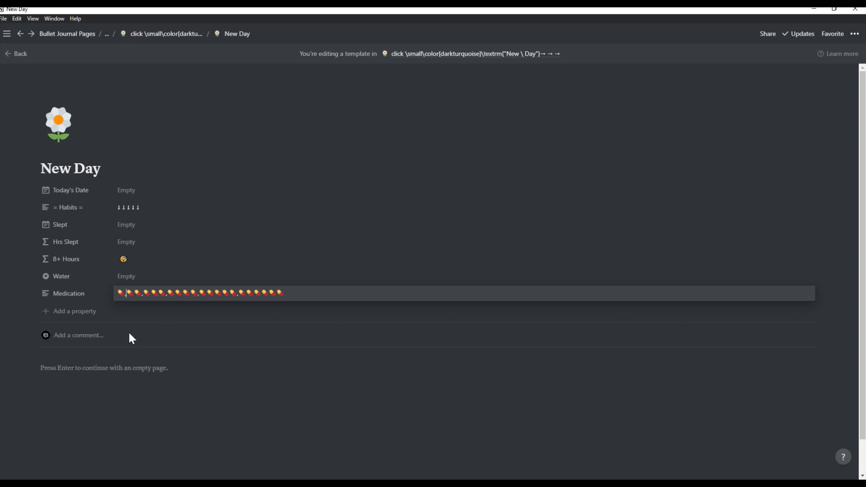
pyautogui.click(81, 303)
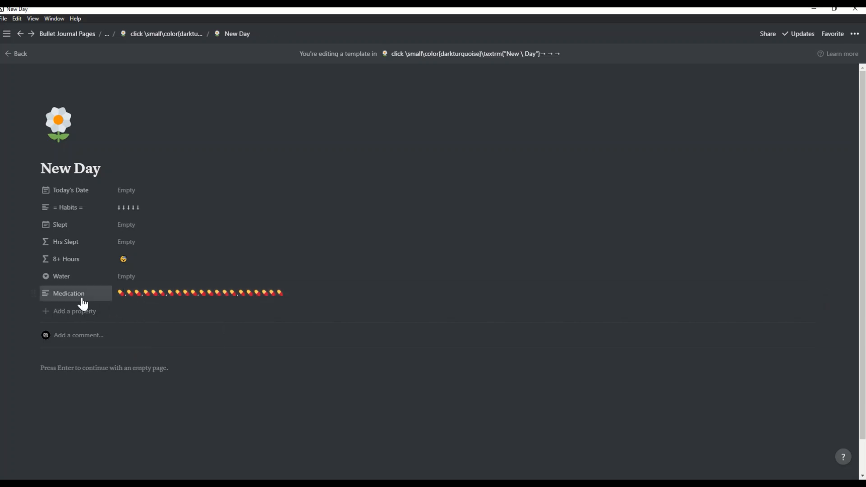
# Step: Convert the Medication property to the Select type and clear its selected single-pill option
pyautogui.click(81, 297)
pyautogui.moveTo(81, 347)
pyautogui.click(171, 289)
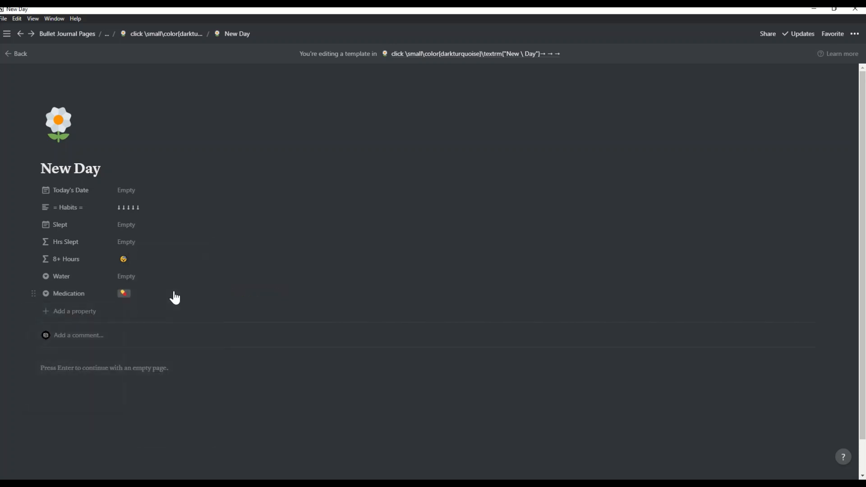
pyautogui.click(133, 296)
pyautogui.click(133, 294)
pyautogui.click(73, 420)
# Step: Add a Select property named "Water Plants" to the template
pyautogui.click(91, 319)
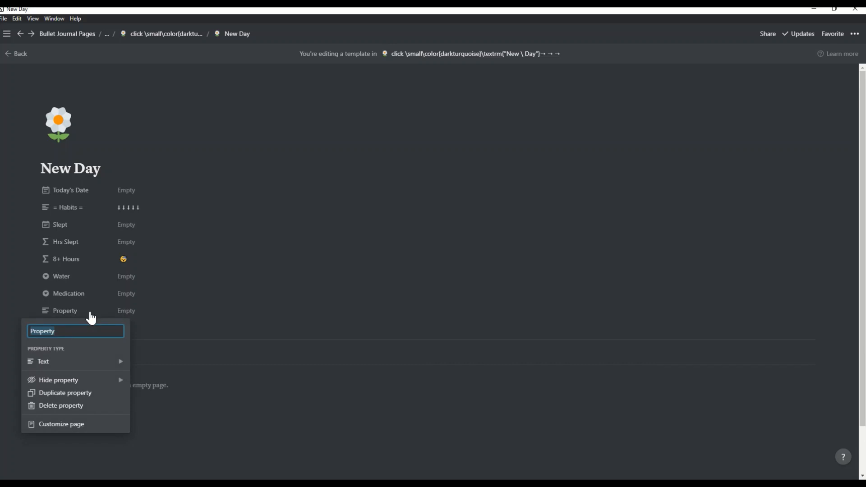
pyautogui.write('Water Plants')
pyautogui.click(90, 362)
pyautogui.click(156, 307)
# Step: Create a seedling emoji option for the Water Plants property
pyautogui.click(151, 311)
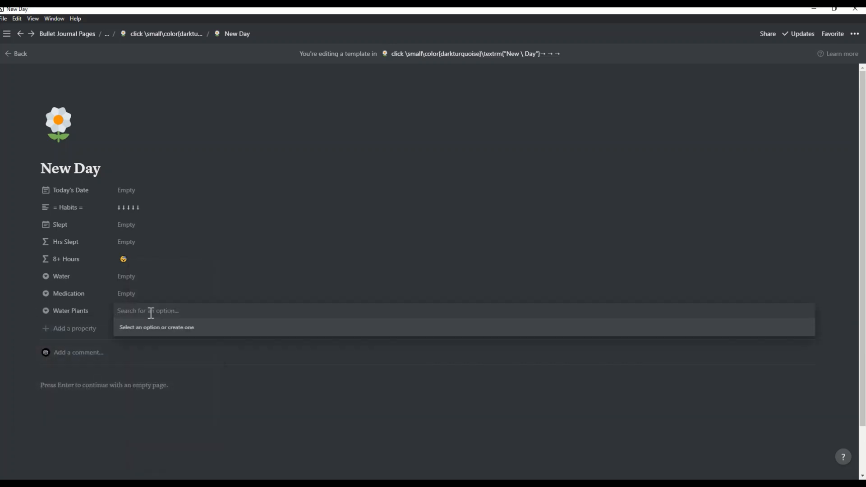
pyautogui.press('super+period')
pyautogui.write('plant')
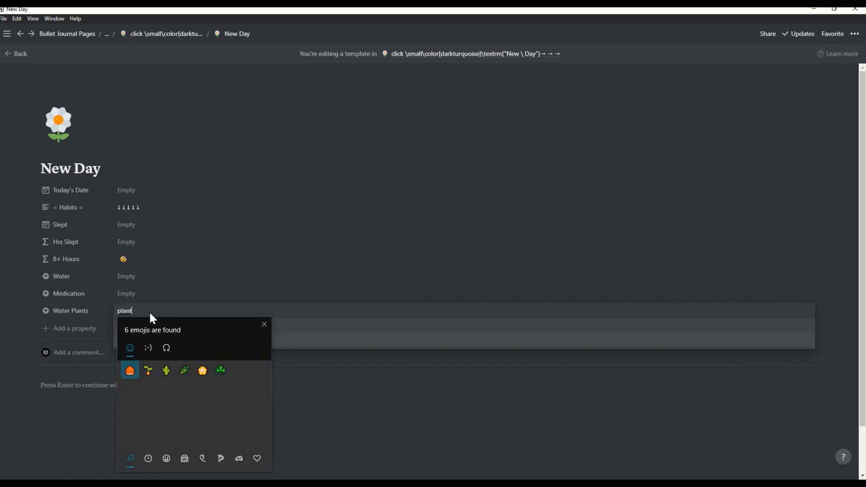
pyautogui.click(148, 373)
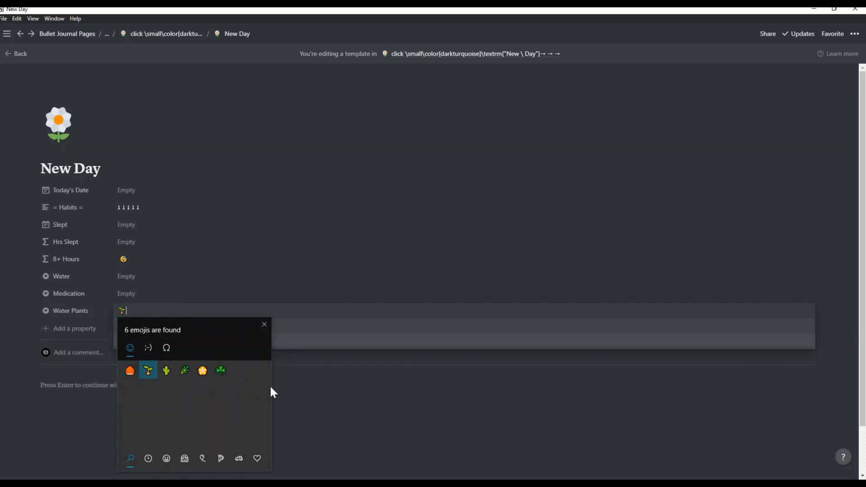
pyautogui.click(264, 325)
pyautogui.click(159, 339)
pyautogui.click(158, 312)
# Step: Change the color of the seedling option and clear the selected value of Water Plants
pyautogui.click(807, 341)
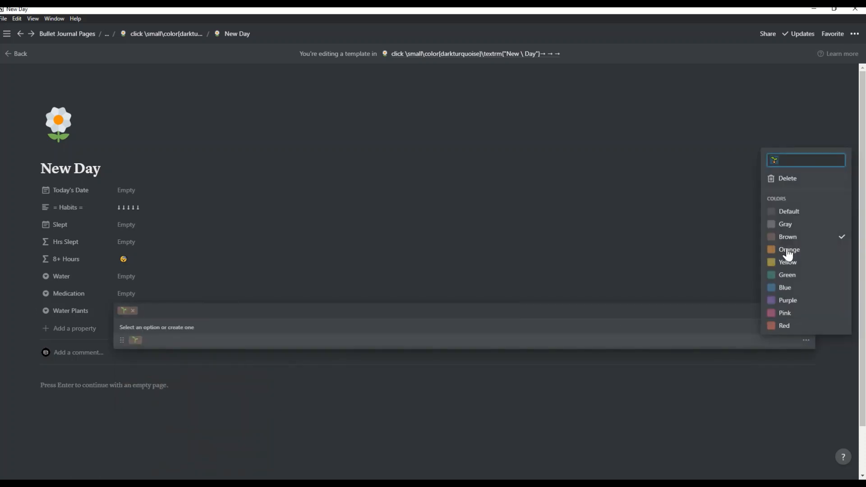
pyautogui.click(134, 312)
pyautogui.click(134, 312)
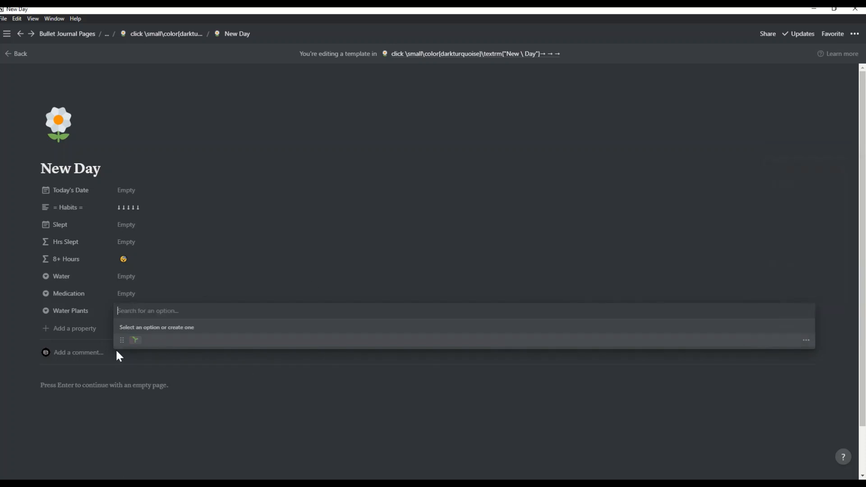
pyautogui.click(115, 352)
# Step: Add a new property named "Daily Exercise" to the template
pyautogui.click(78, 333)
pyautogui.write('Daily Exercise')
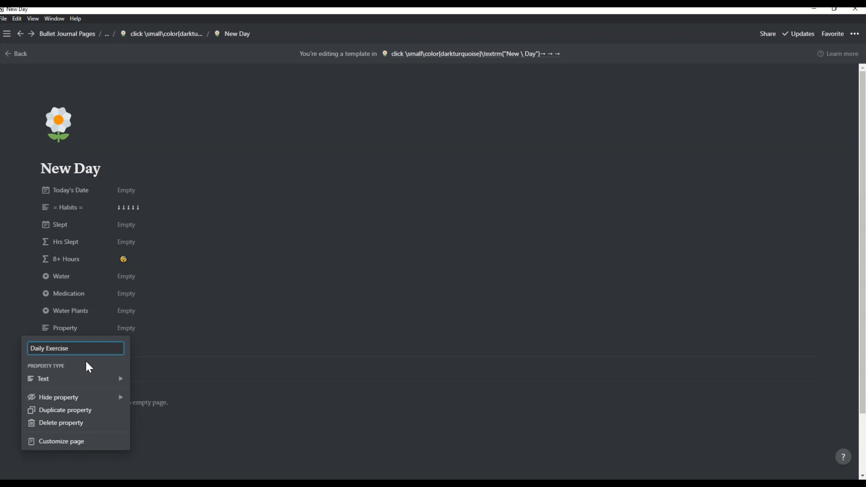
pyautogui.click(296, 371)
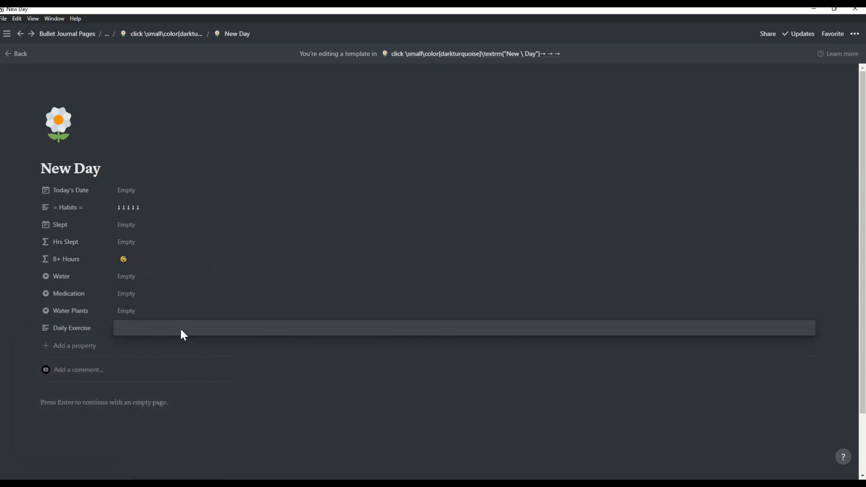
# Step: Enter five comma-separated exercise emojis as the Daily Exercise value, starting with the weightlifter and ending with the swimmer
pyautogui.press('super+period')
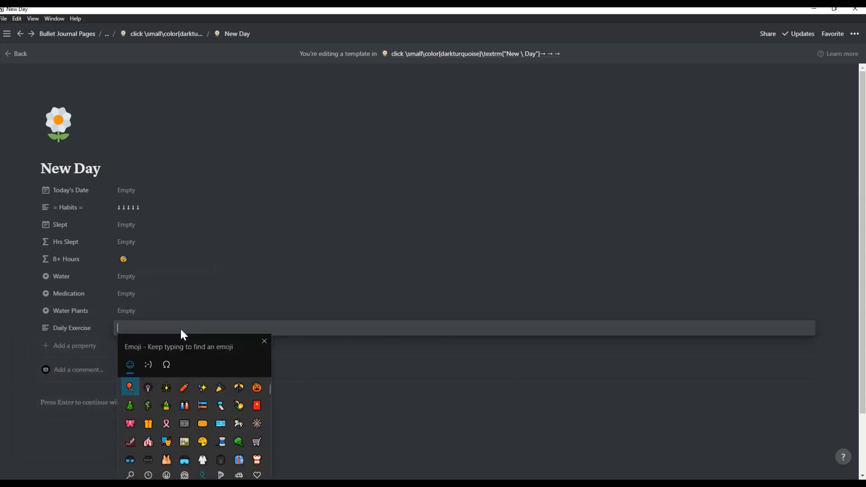
pyautogui.write('weig')
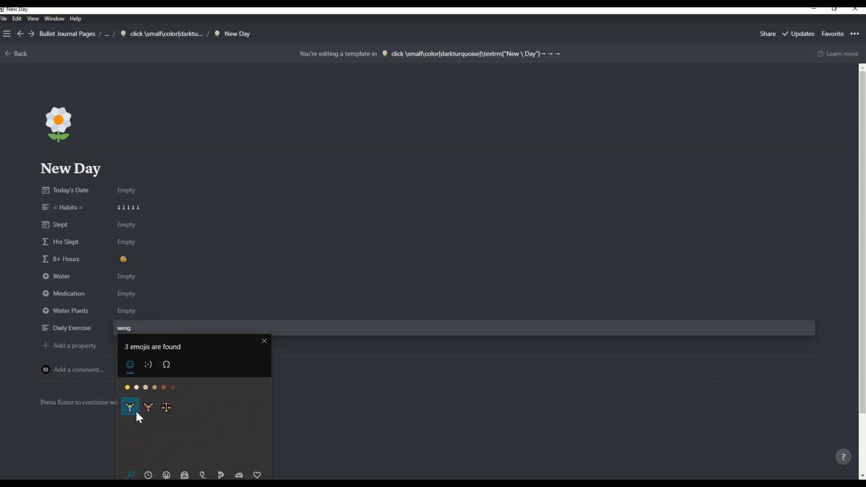
pyautogui.click(132, 408)
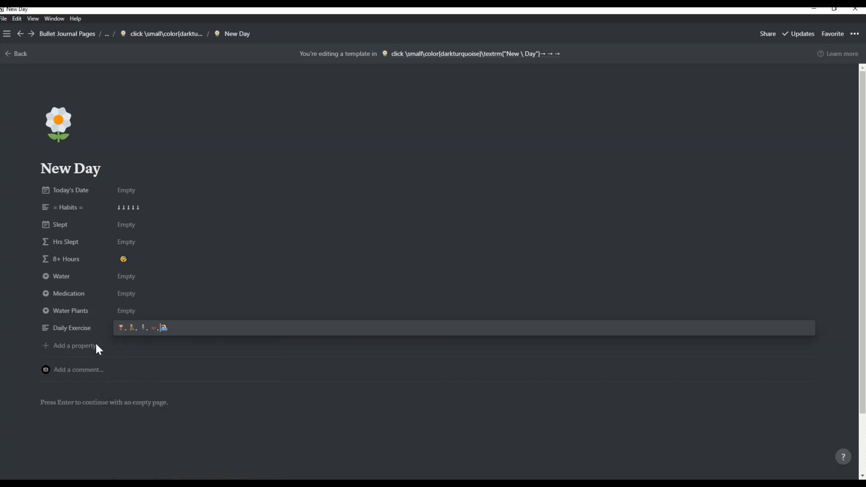
pyautogui.click(70, 330)
# Step: Convert the Daily Exercise property to the Select type and clear its selected weightlifter option
pyautogui.click(70, 330)
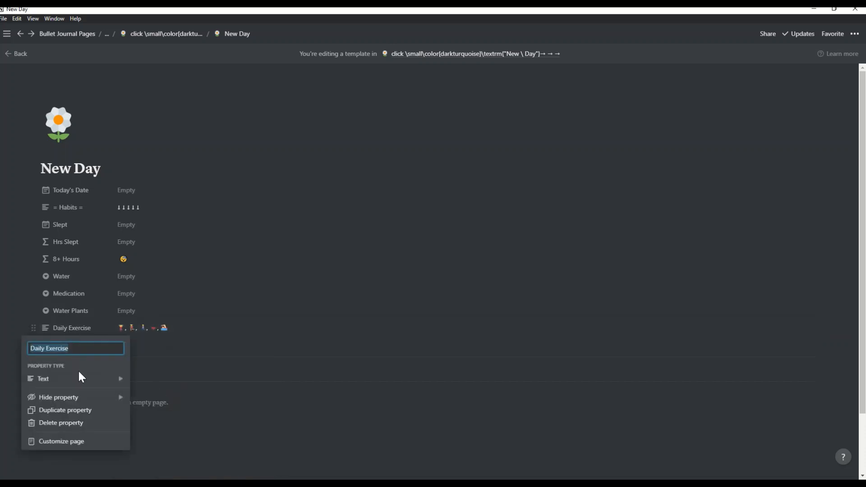
pyautogui.click(80, 377)
pyautogui.click(167, 315)
pyautogui.click(133, 328)
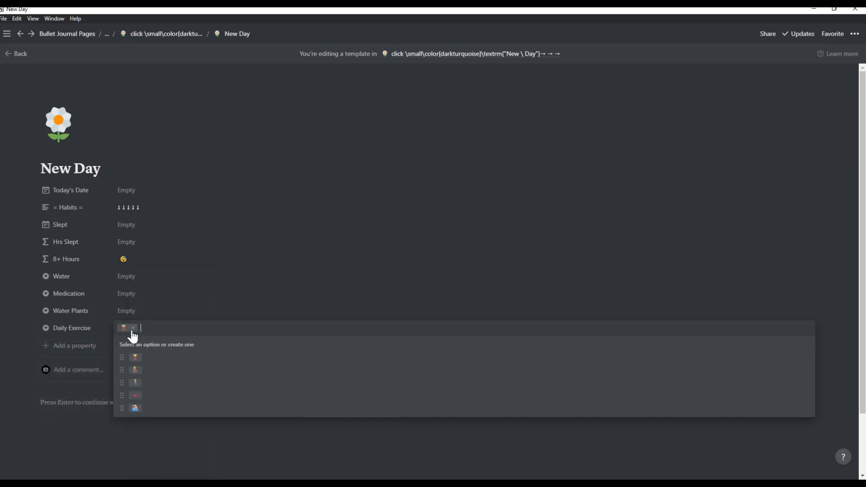
pyautogui.click(165, 438)
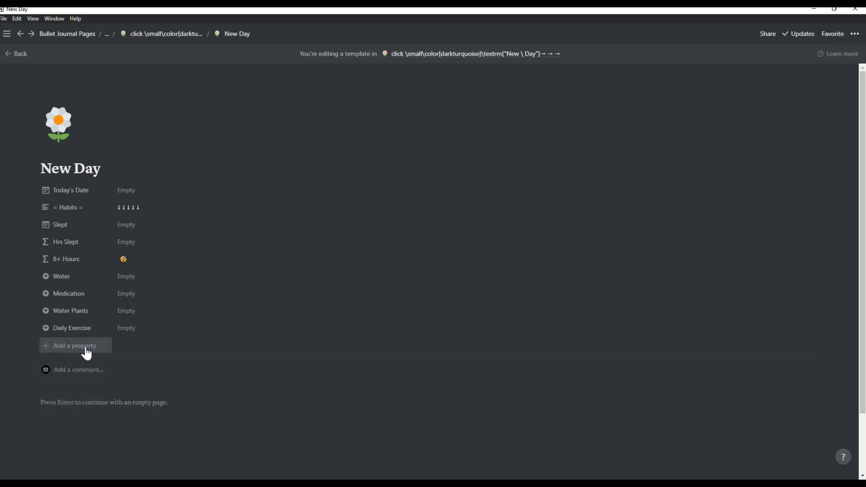
# Step: Add a Chores property with four comma-separated chore emojis, from broom to wastebasket, and convert it to the Select type
pyautogui.click(86, 347)
pyautogui.write('Chores')
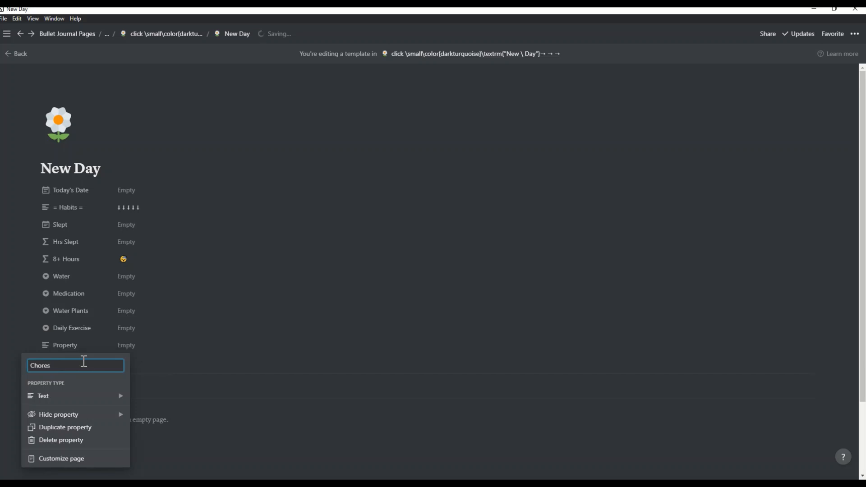
pyautogui.click(151, 356)
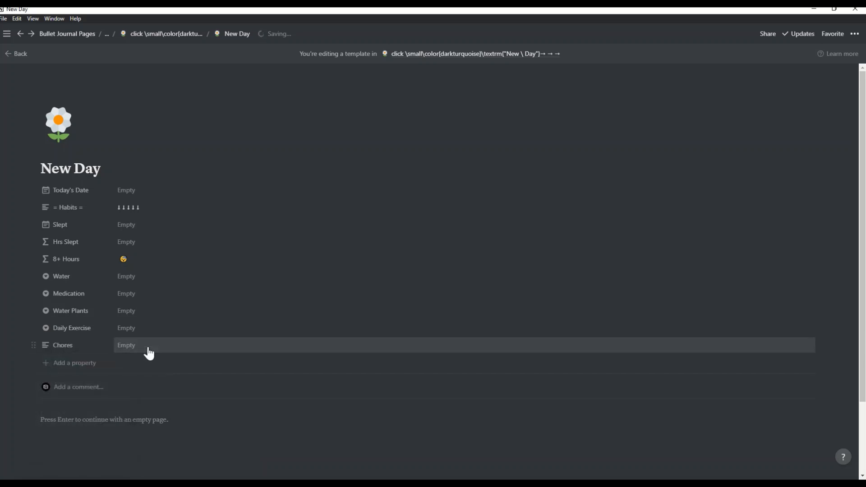
pyautogui.click(93, 347)
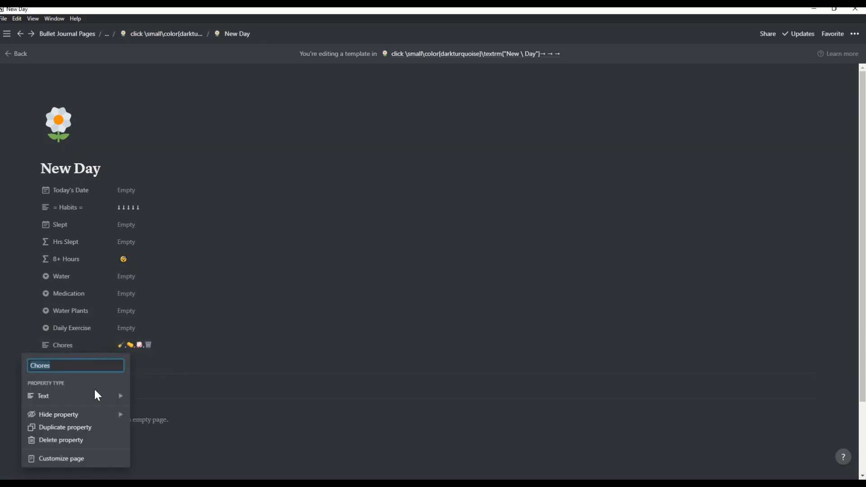
pyautogui.moveTo(122, 396)
pyautogui.click(168, 316)
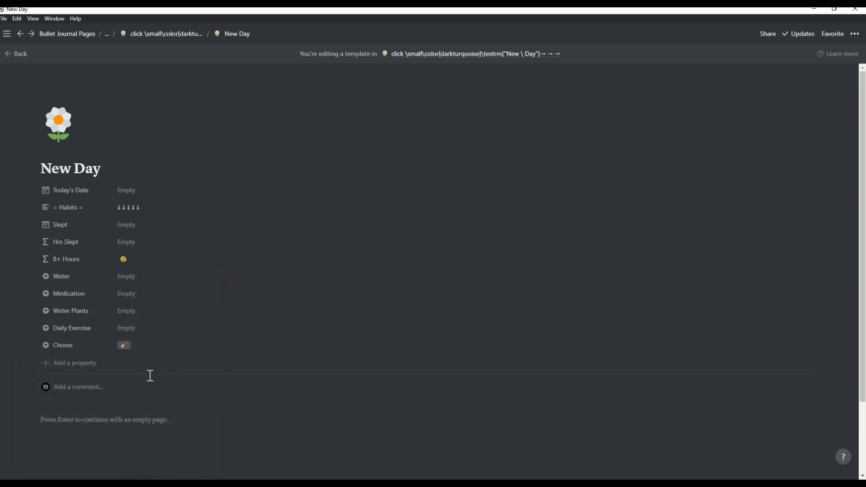
# Step: Add a Formula property named "Habit Tracker Card" to the template and open its formula for editing
pyautogui.click(91, 373)
pyautogui.write('H')
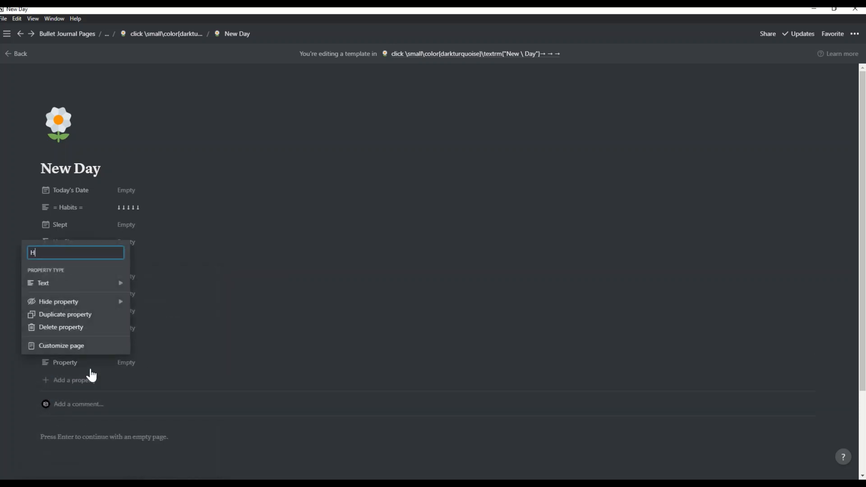
pyautogui.write('abit Tracker Card')
pyautogui.moveTo(106, 289)
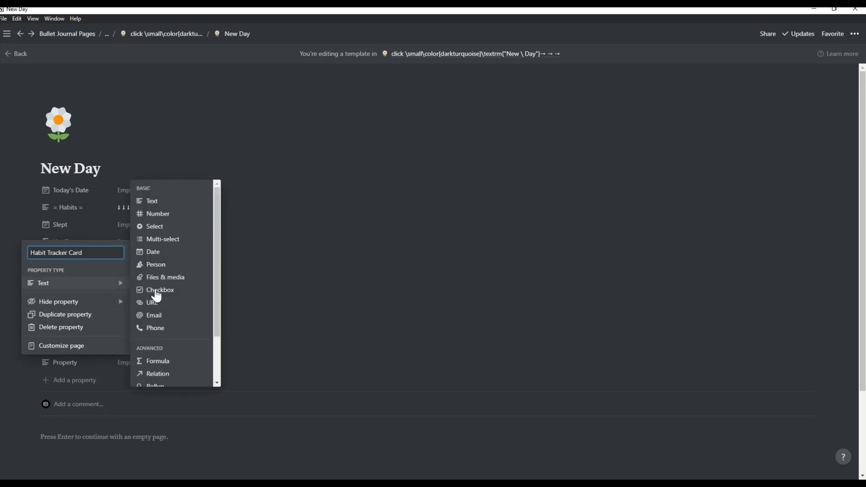
pyautogui.click(166, 364)
pyautogui.click(166, 366)
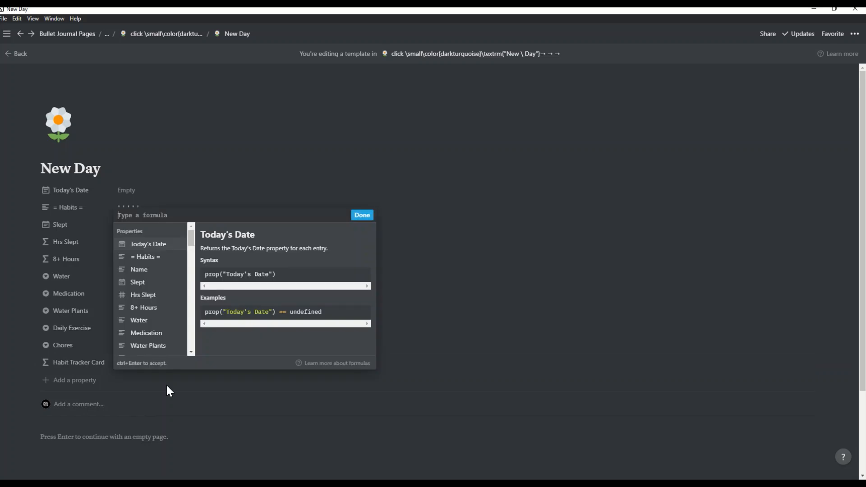
pyautogui.write('prop')
pyautogui.press('BackSpace')
pyautogui.press('BackSpace')
pyautogui.press('BackSpace')
pyautogui.press('BackSpace')
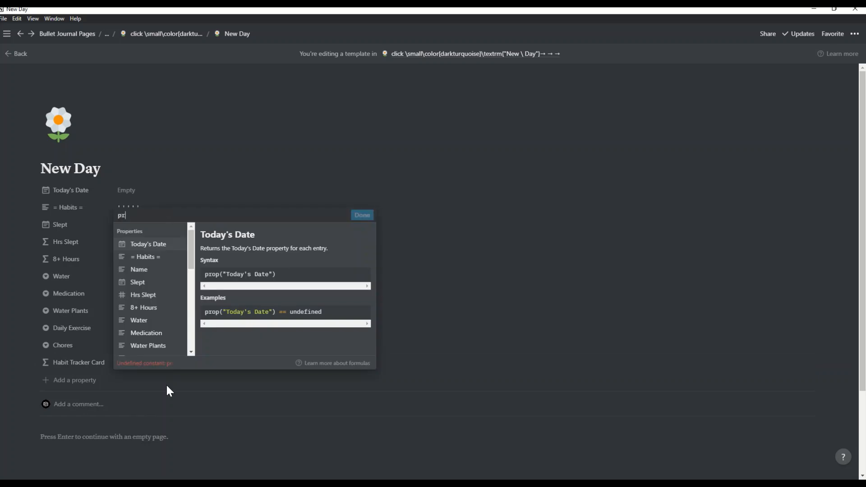
# Step: Start the Habit Tracker Card formula as prop("8+ Hours") + " " + prop("Water Plants") + " " + prop("Daily Exercise")
pyautogui.click(161, 311)
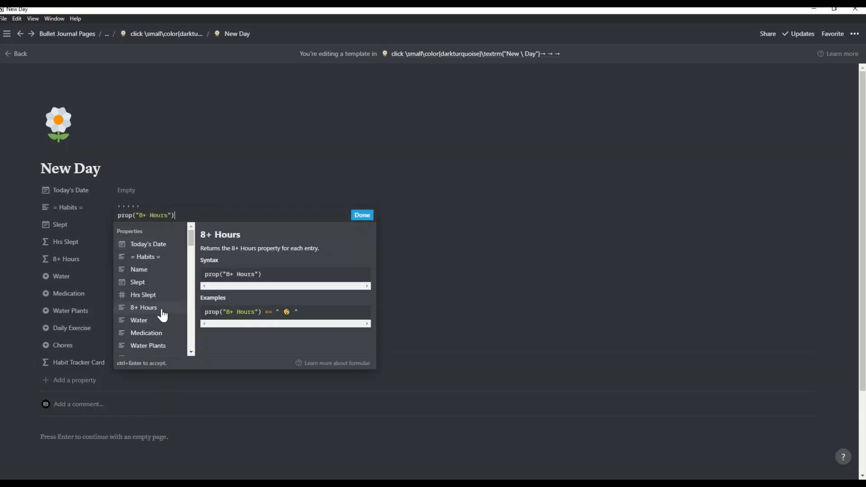
pyautogui.write('+')
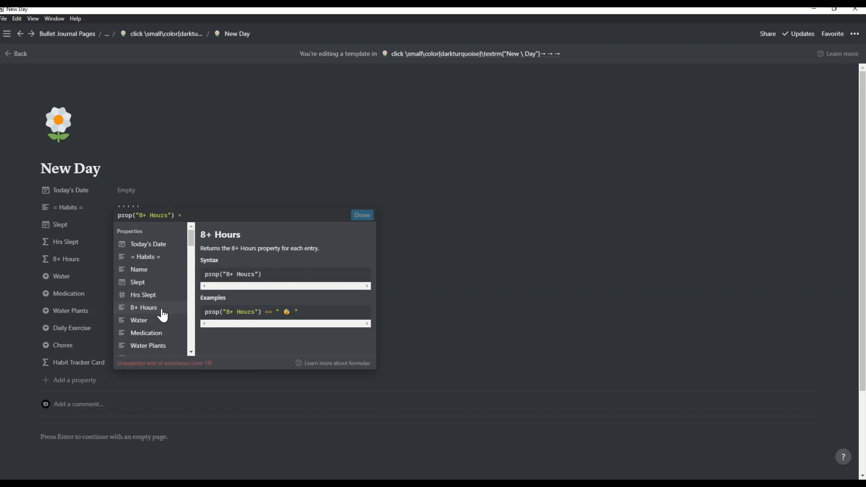
pyautogui.write(' " " +')
pyautogui.scroll(-1, 160, 311)
pyautogui.click(157, 302)
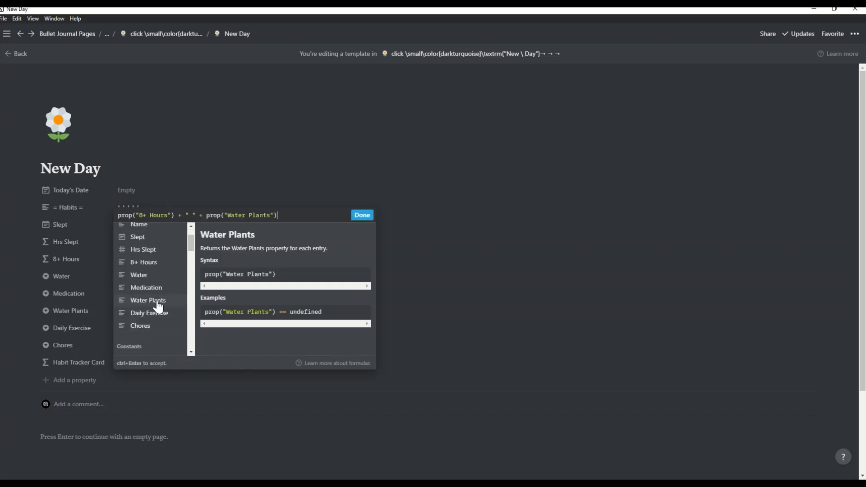
pyautogui.write('+ " " +')
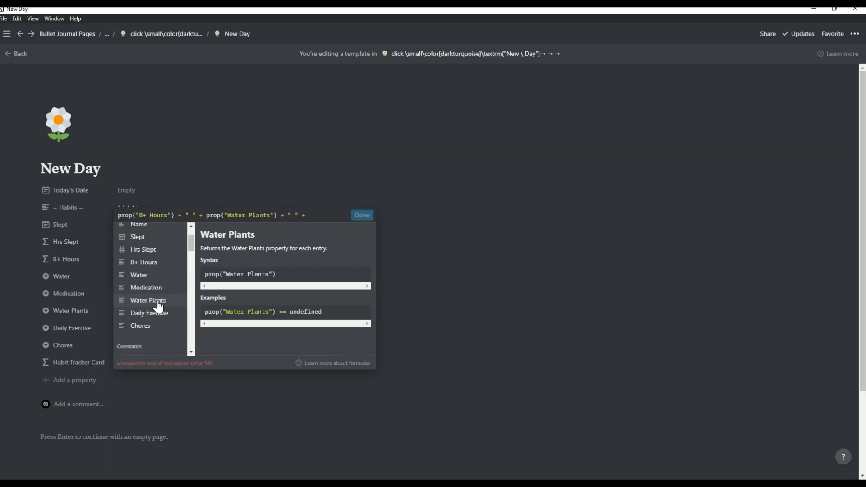
pyautogui.click(158, 316)
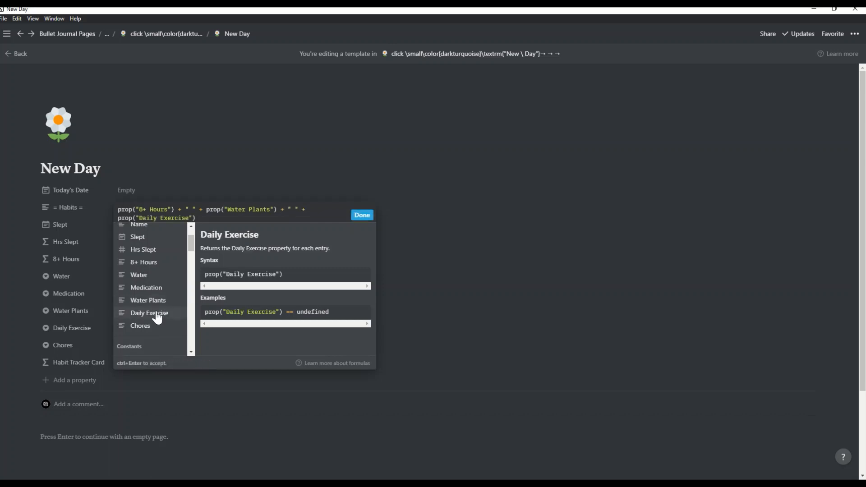
# Step: Extend the formula with + " " + prop("Chores") + " " + prop("Water") + " " + prop("Medication") and accept it
pyautogui.write('+ "')
pyautogui.write('+ " " +')
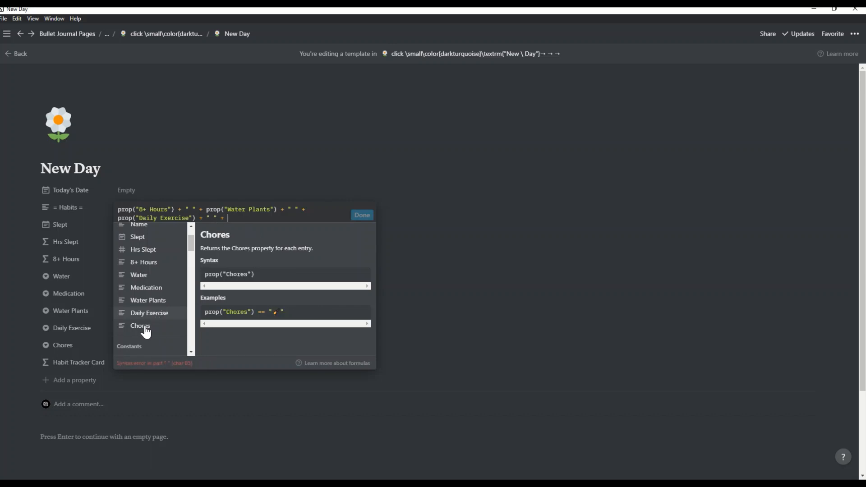
pyautogui.click(154, 328)
pyautogui.write('+ " " +')
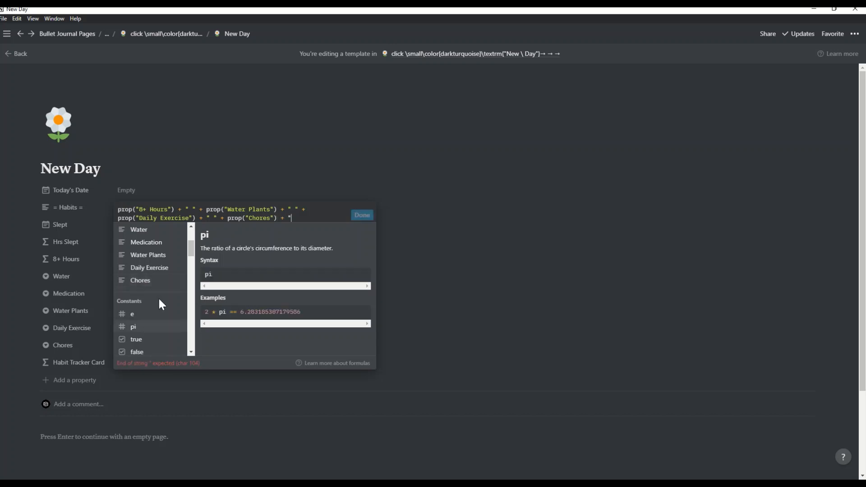
pyautogui.click(155, 231)
pyautogui.write('+ "')
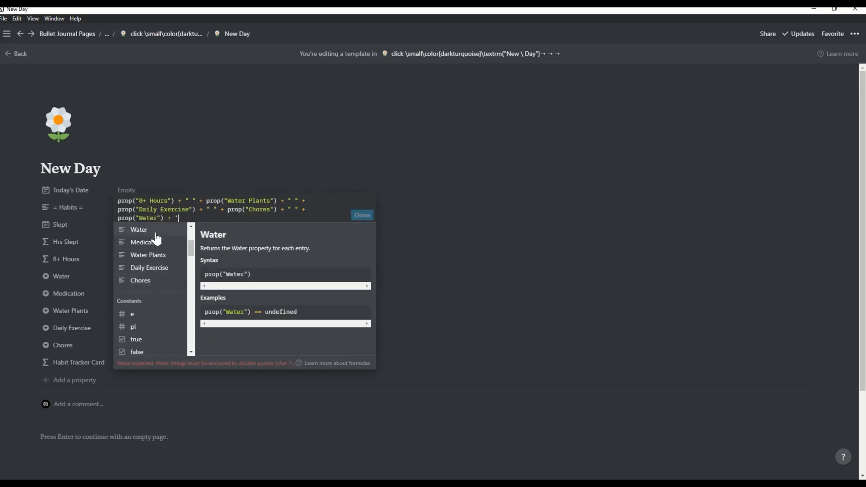
pyautogui.write(' " +')
pyautogui.click(152, 247)
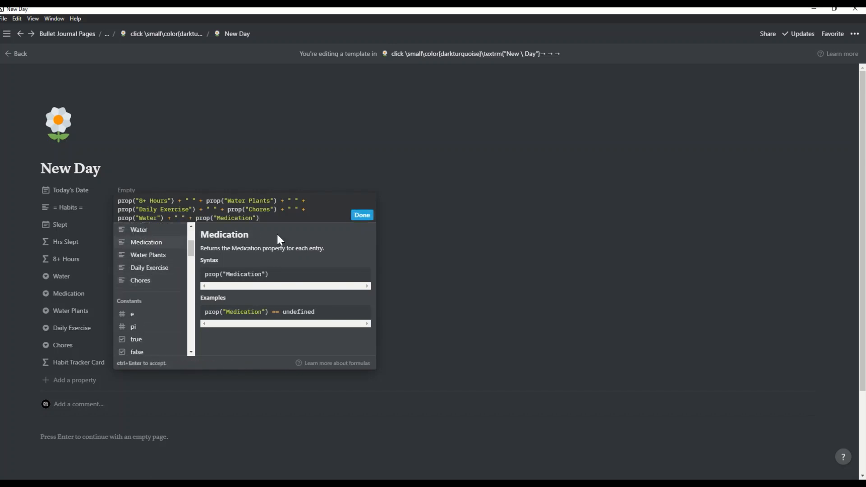
pyautogui.click(362, 215)
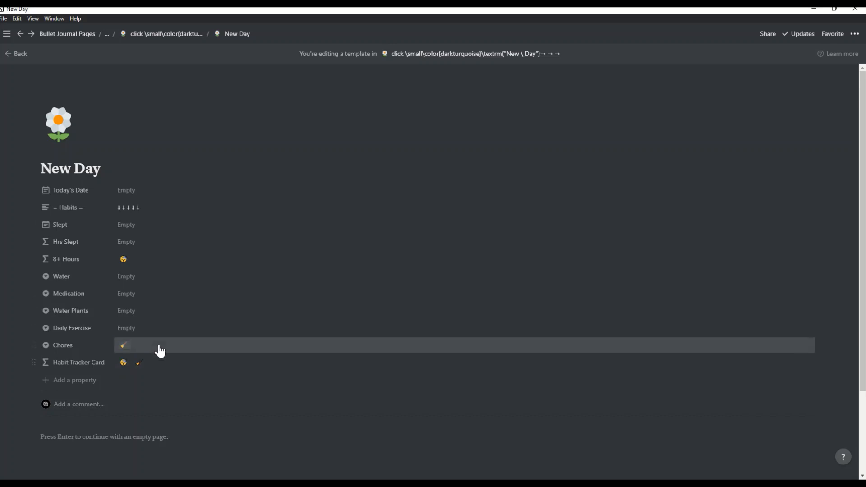
# Step: Clear the selected broom option of the Chores property
pyautogui.click(136, 345)
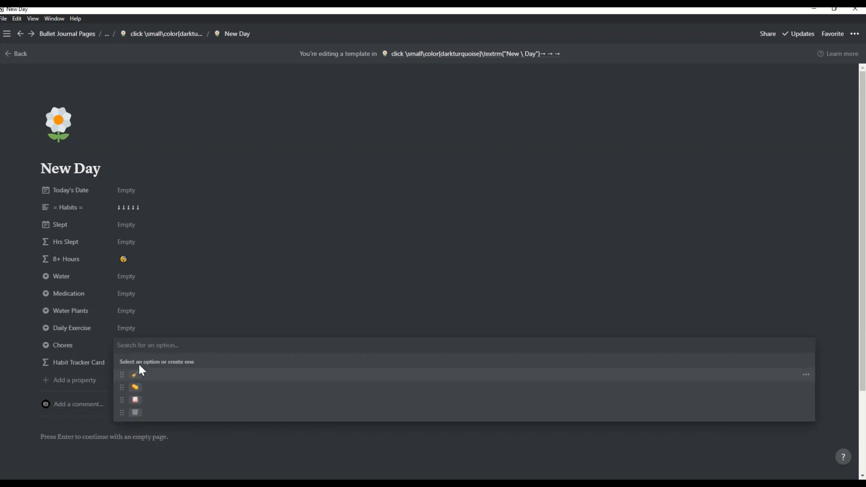
pyautogui.click(145, 276)
# Step: Test the Habit Tracker Card by setting Water to two drops and Medication to three pills
pyautogui.click(145, 277)
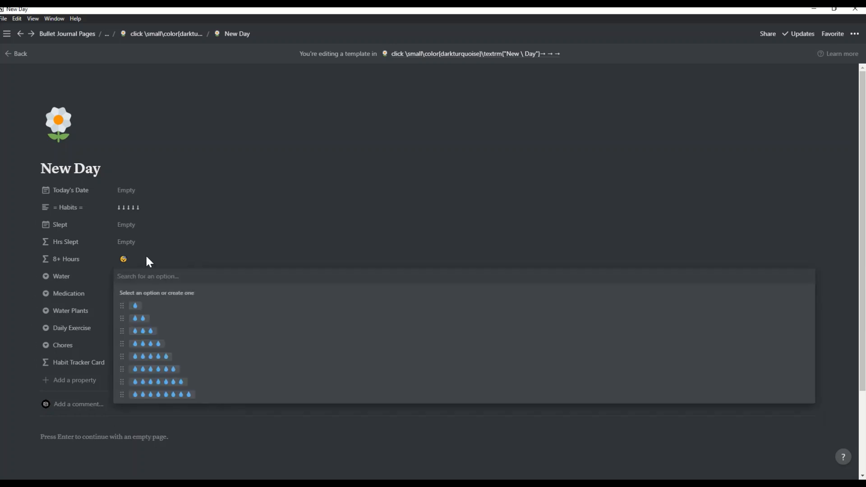
pyautogui.click(149, 321)
pyautogui.click(158, 294)
pyautogui.click(170, 352)
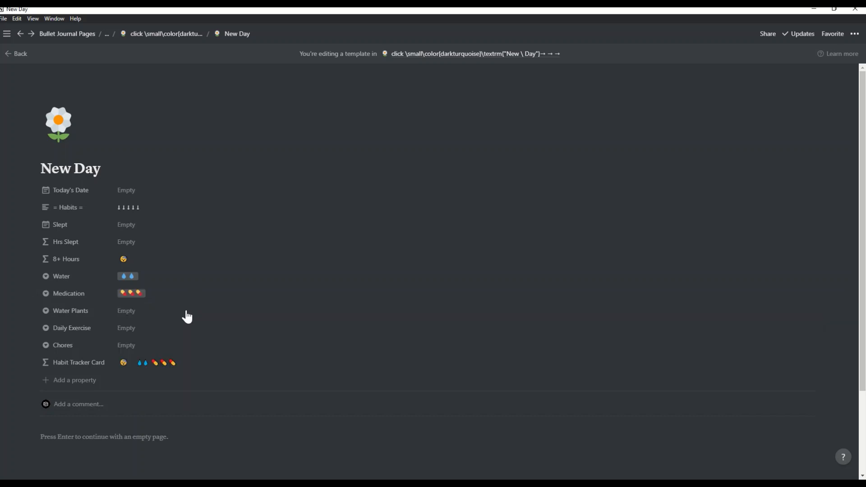
# Step: Fill in sample options for the remaining habits: the seedling for Water Plants, an exercise emoji for Daily Exercise and the wastebasket for Chores
pyautogui.click(176, 313)
pyautogui.click(143, 341)
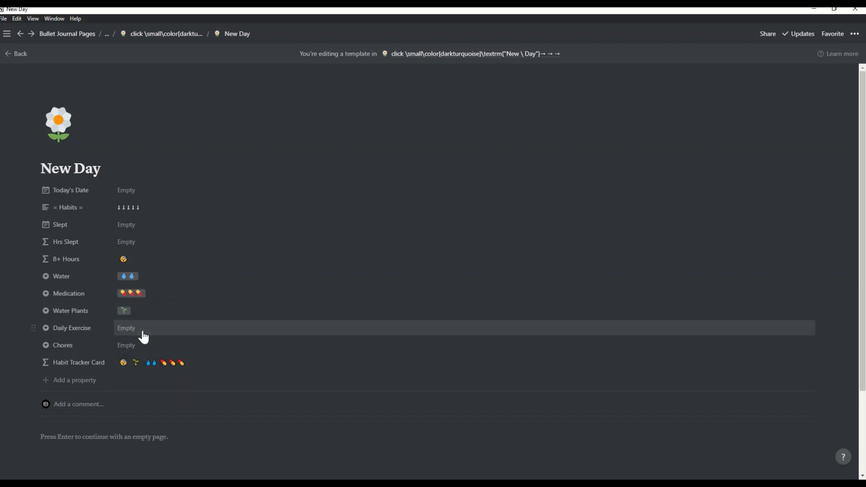
pyautogui.click(143, 331)
pyautogui.click(139, 399)
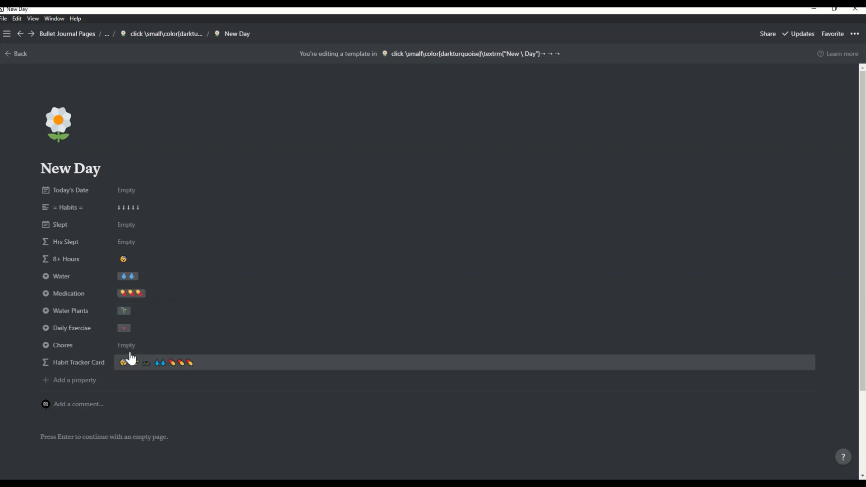
pyautogui.click(128, 345)
pyautogui.click(136, 414)
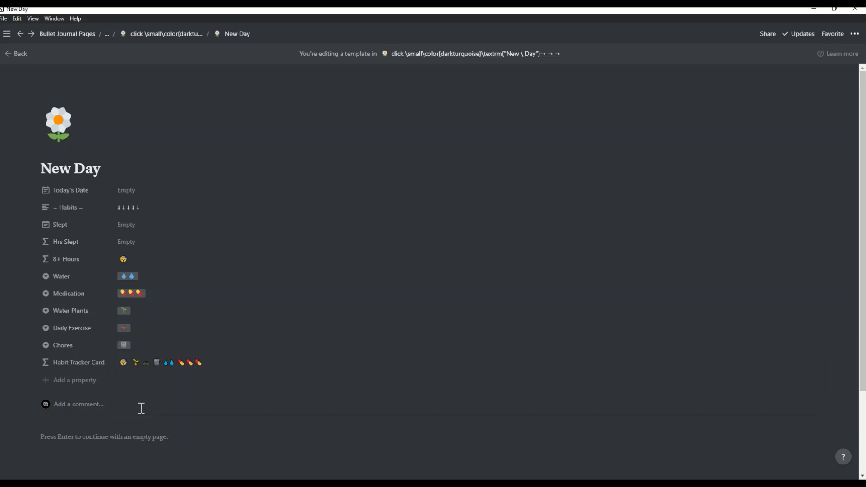
# Step: Add a text property named "= Daily Cycle =" and copy the five down arrows from the Habits property into it
pyautogui.click(95, 384)
pyautogui.write('= Daily Cycle =')
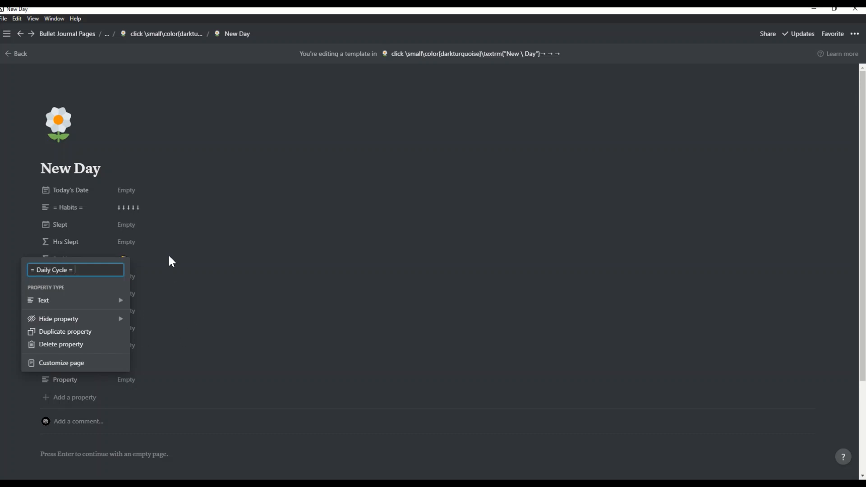
pyautogui.click(170, 262)
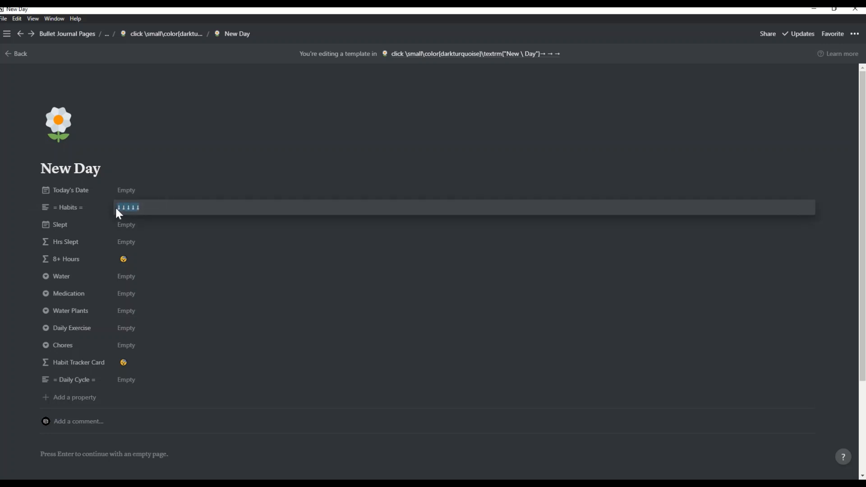
pyautogui.hotkey('ctrl', 'c')
pyautogui.click(143, 382)
pyautogui.hotkey('ctrl', 'v')
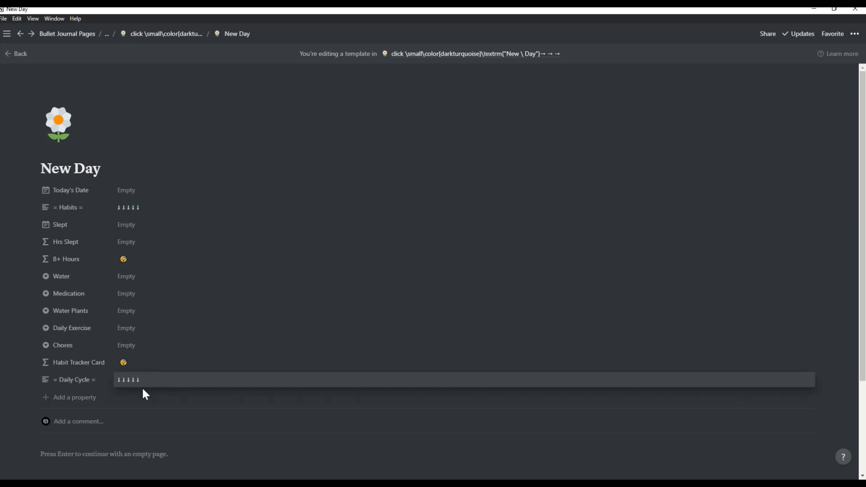
pyautogui.click(144, 393)
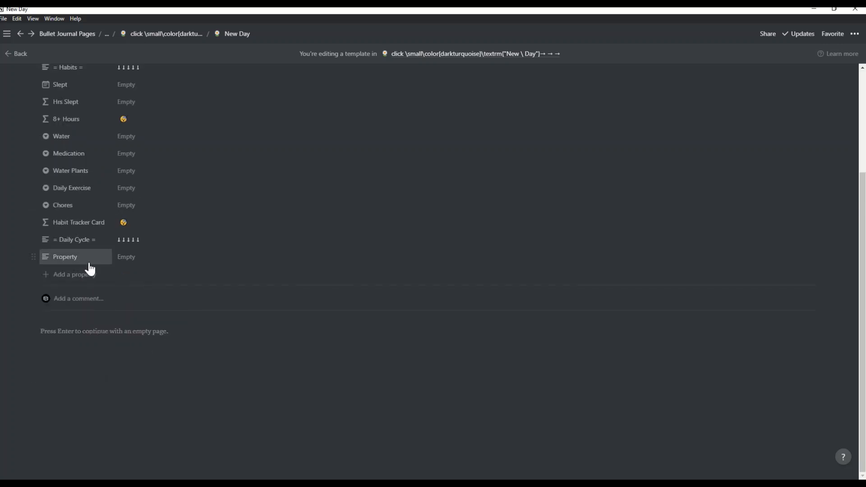
# Step: Name the new property "Moon Phase" and enter the eight comma-separated moon phase emojis as its value
pyautogui.click(89, 264)
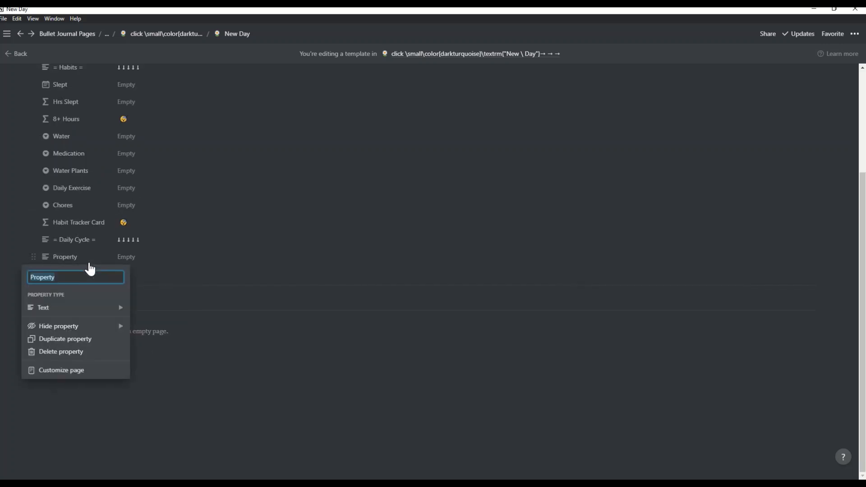
pyautogui.write('Moon Phase')
pyautogui.click(159, 258)
pyautogui.click(161, 258)
pyautogui.hotkey('ctrl', 'v')
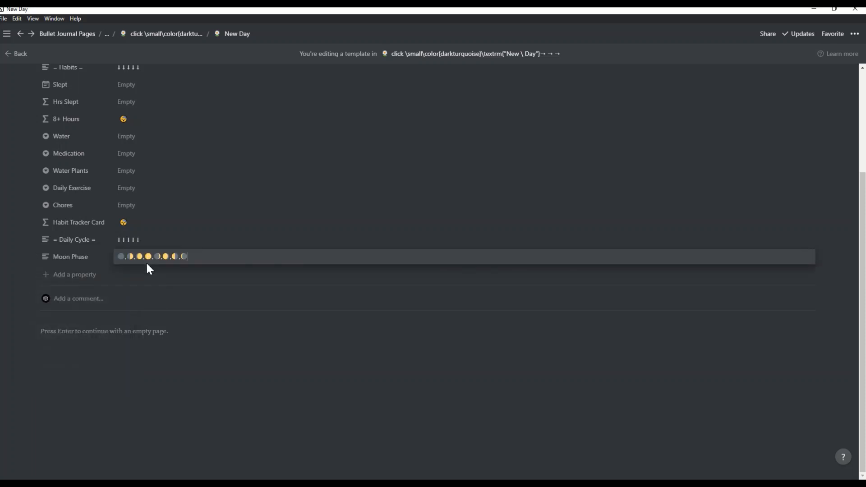
pyautogui.press('Escape')
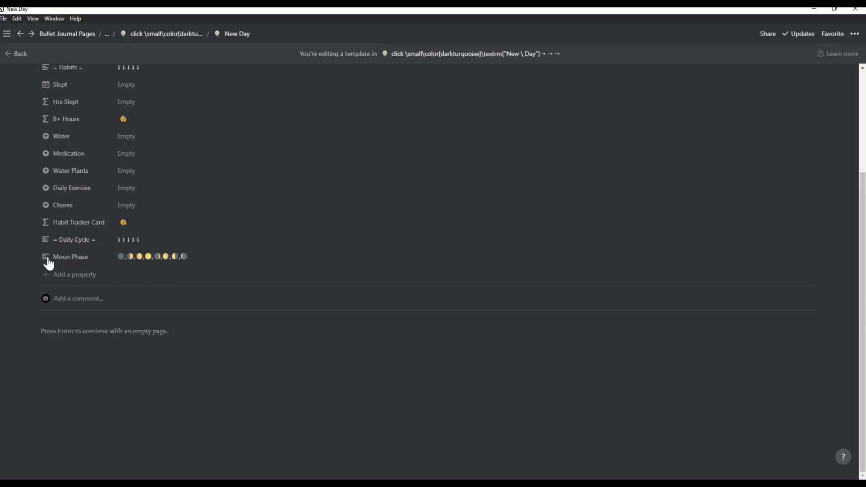
# Step: Convert the Moon Phase property to the Select type and clear its selected moon option
pyautogui.click(61, 258)
pyautogui.moveTo(94, 315)
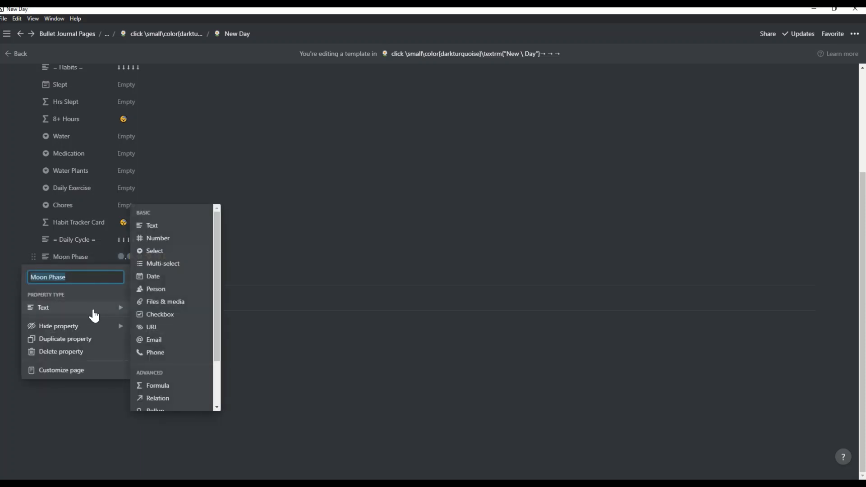
pyautogui.click(157, 252)
pyautogui.click(156, 255)
pyautogui.click(133, 257)
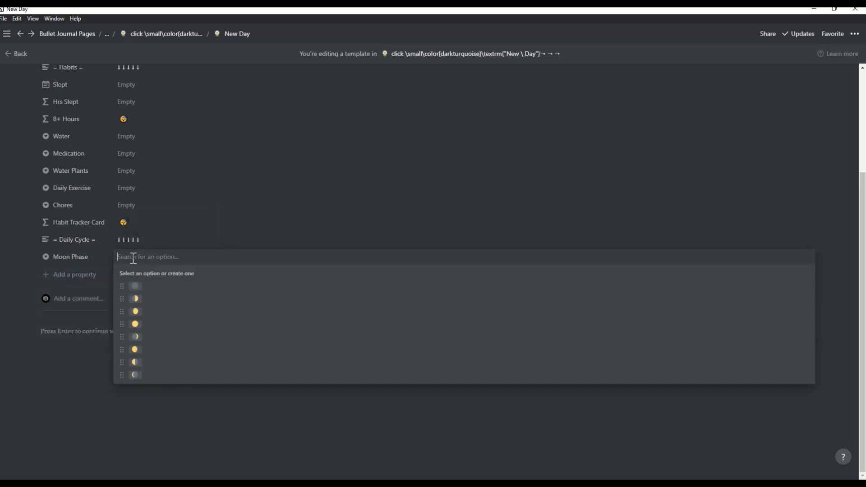
pyautogui.click(88, 351)
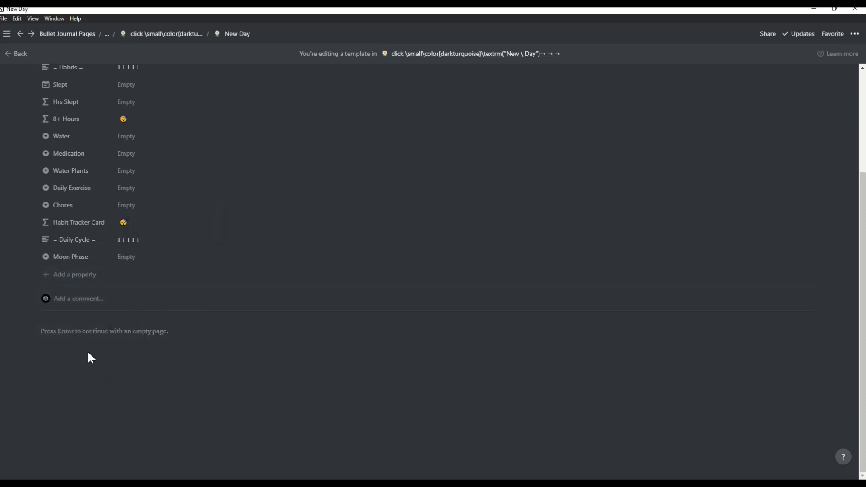
# Step: Add a property named "Weather" and enter the thirteen comma-separated weather emojis as its value
pyautogui.click(96, 276)
pyautogui.write('Weather')
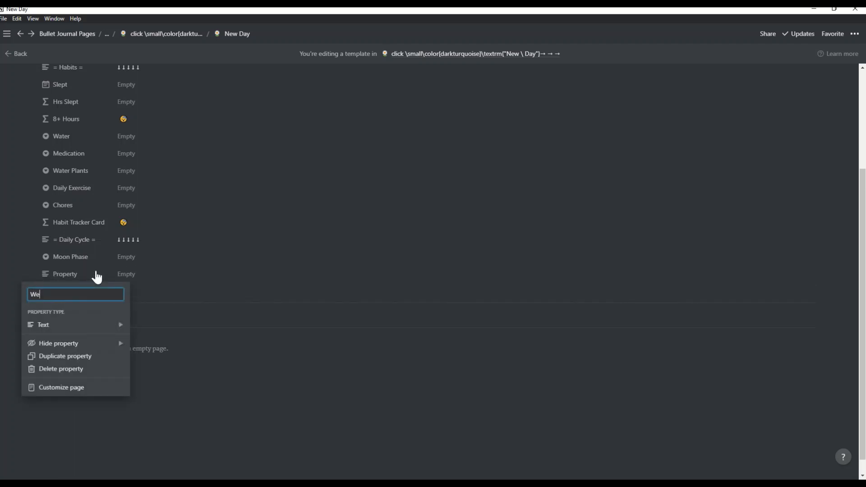
pyautogui.click(158, 273)
pyautogui.hotkey('ctrl', 'v')
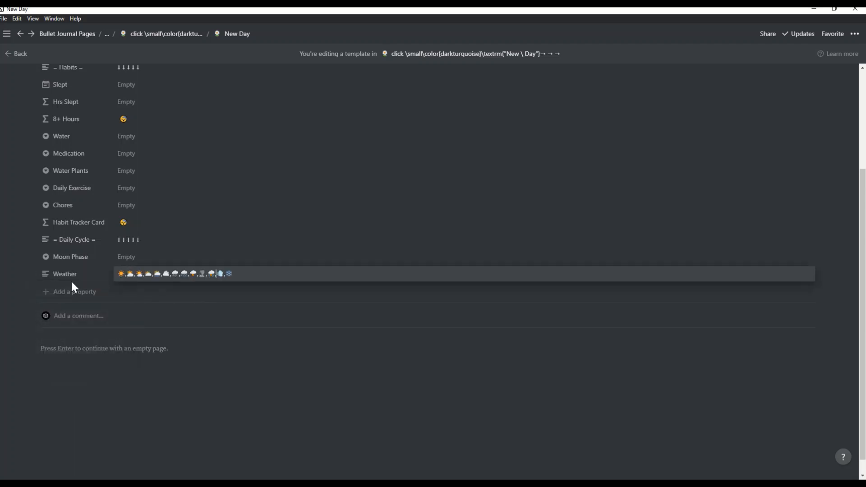
# Step: Convert the Weather property to the Select type and check its list of emoji options
pyautogui.click(83, 282)
pyautogui.moveTo(110, 327)
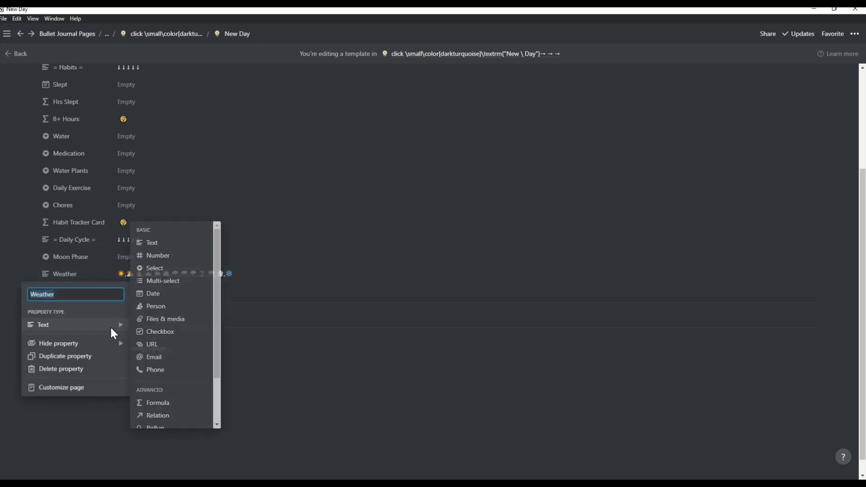
pyautogui.click(160, 271)
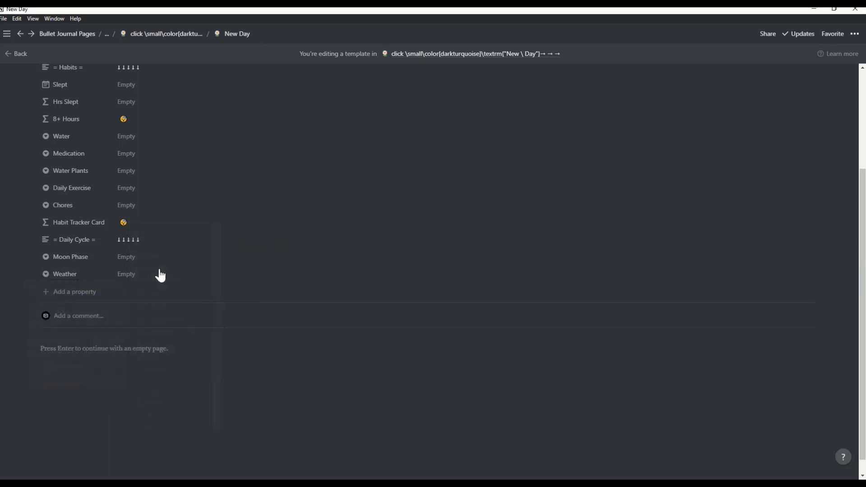
pyautogui.click(139, 274)
pyautogui.click(135, 274)
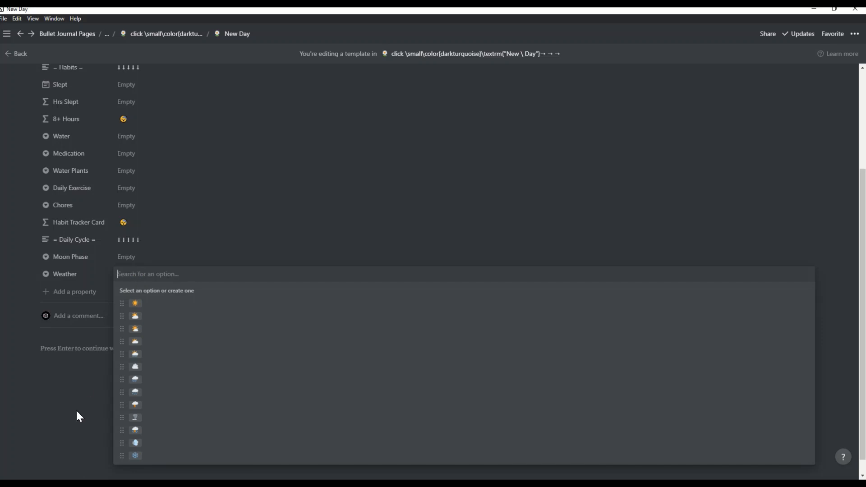
pyautogui.click(77, 415)
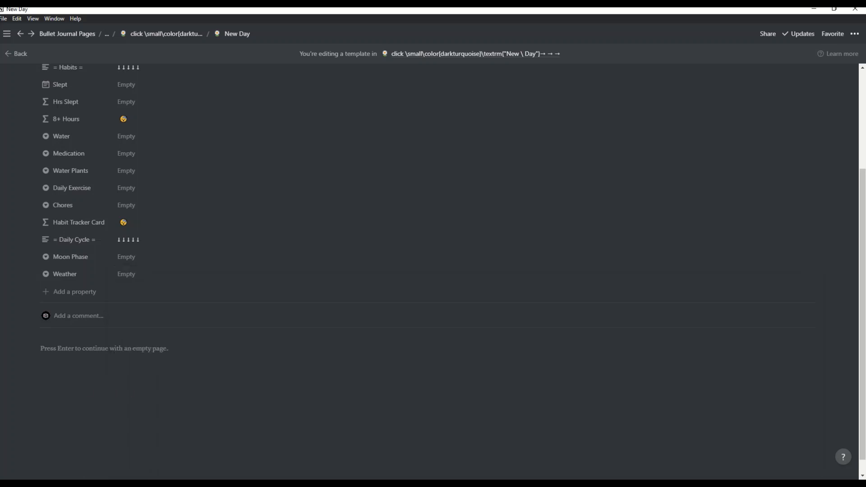
# Step: Add two text properties named "SunRise" and "SunSet" below Weather
pyautogui.click(72, 292)
pyautogui.write('SunRise')
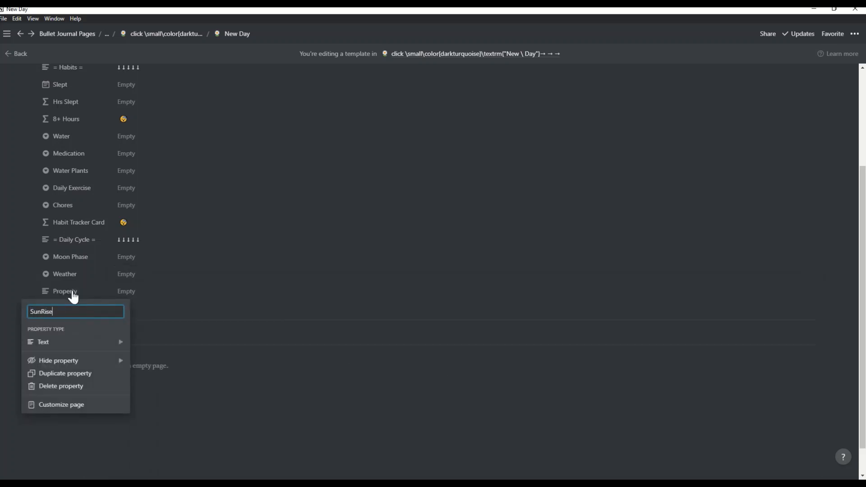
pyautogui.click(345, 402)
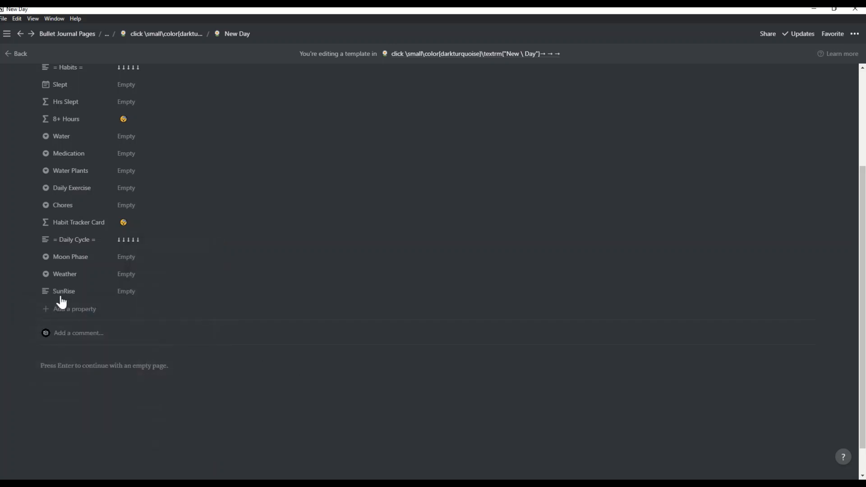
pyautogui.click(64, 308)
pyautogui.write('SunSet')
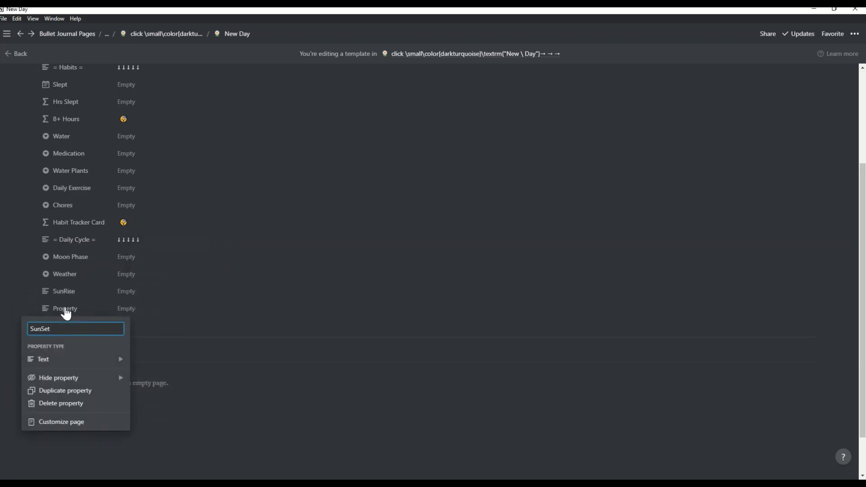
pyautogui.click(247, 397)
# Step: Add a property named "Daily View Card" below SunSet and set its type to Formula
pyautogui.click(85, 329)
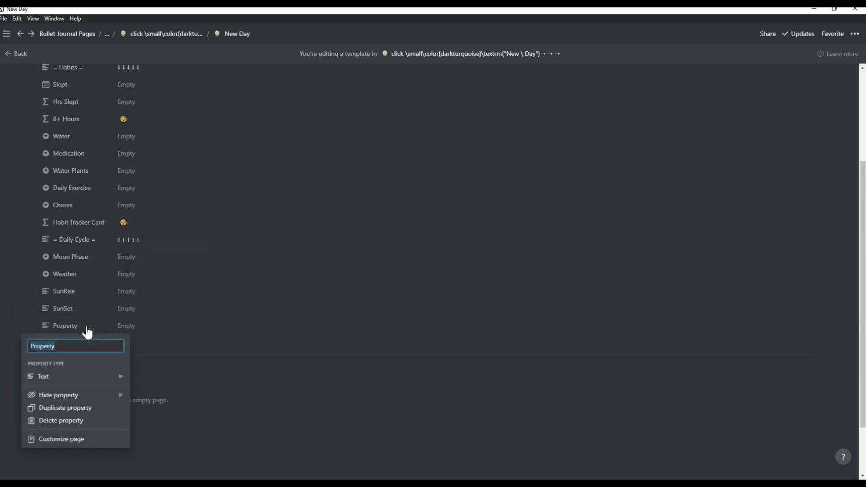
pyautogui.write('Daily View Card')
pyautogui.click(68, 376)
pyautogui.click(168, 449)
pyautogui.scroll(-2, 286, 389)
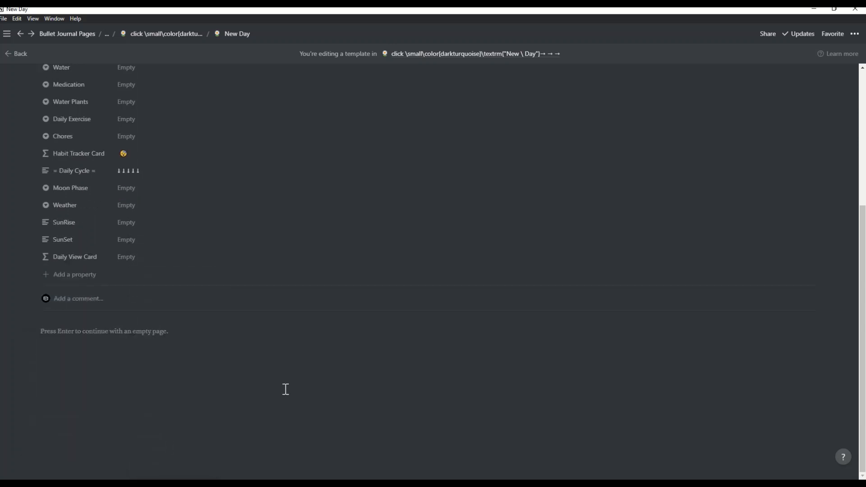
# Step: Start the Daily View Card formula with SunRise, a space, a " | " separator, another space and the Weather property, joined by plus signs
pyautogui.click(171, 259)
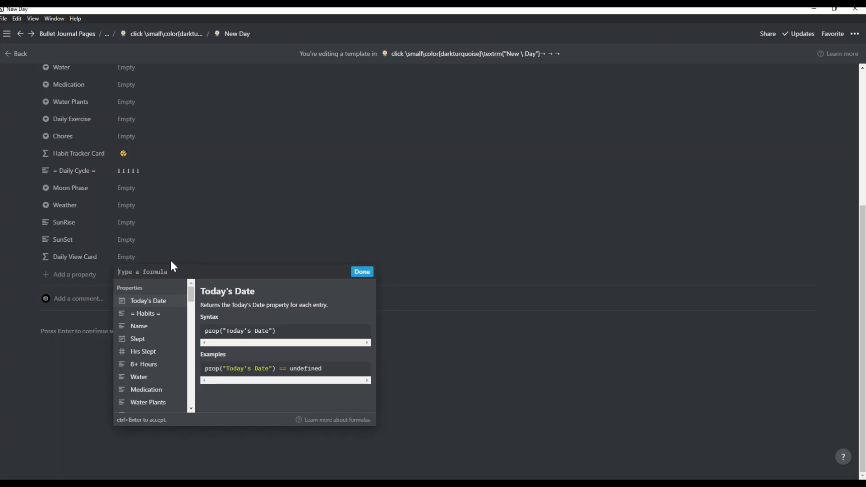
pyautogui.scroll(-3, 145, 366)
pyautogui.click(148, 364)
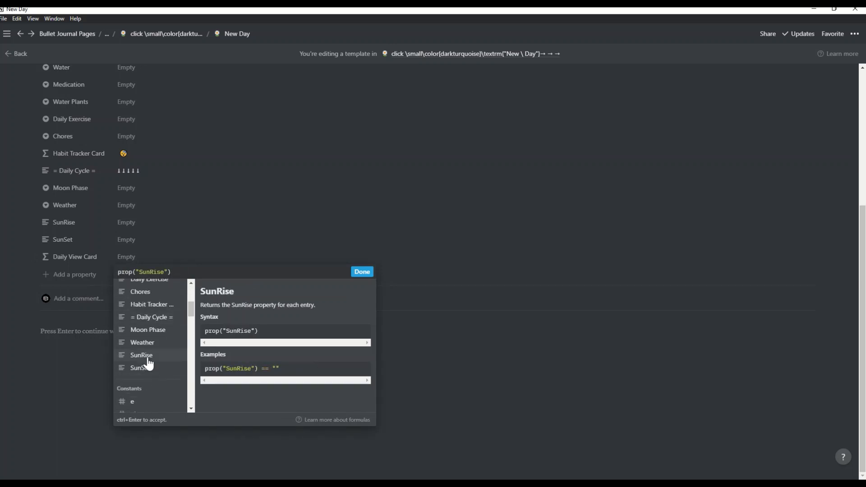
pyautogui.write('+')
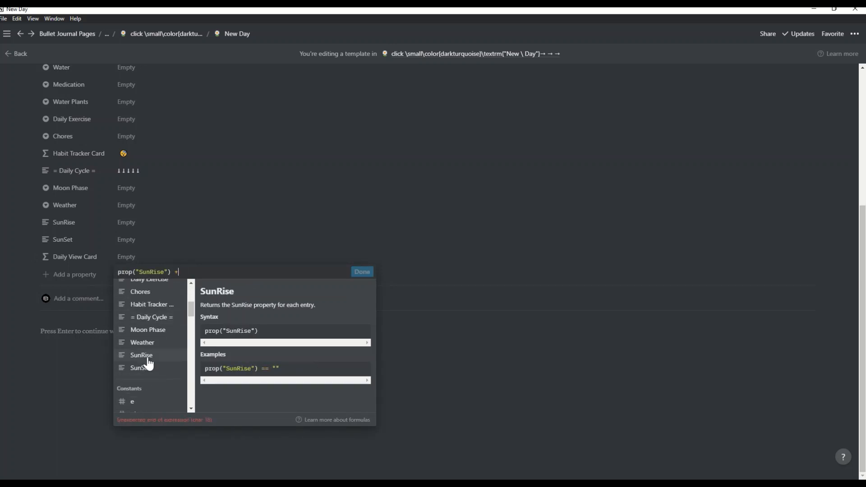
pyautogui.write(' " " + " | "')
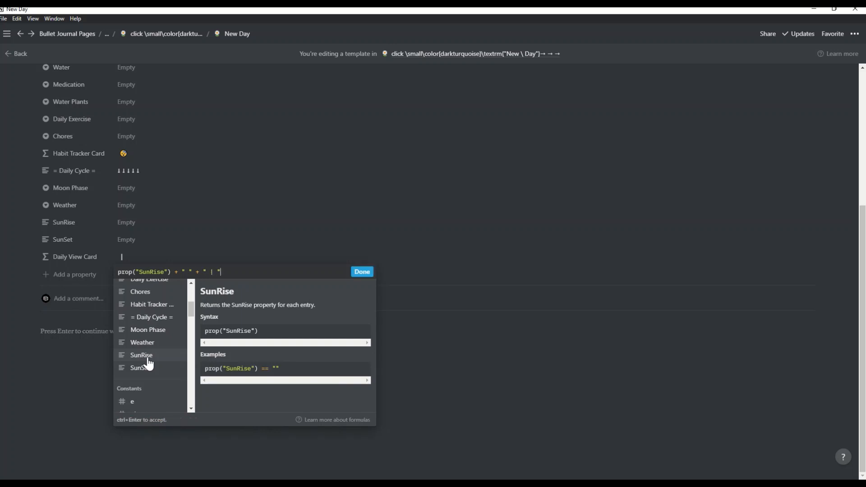
pyautogui.write(' + " " +')
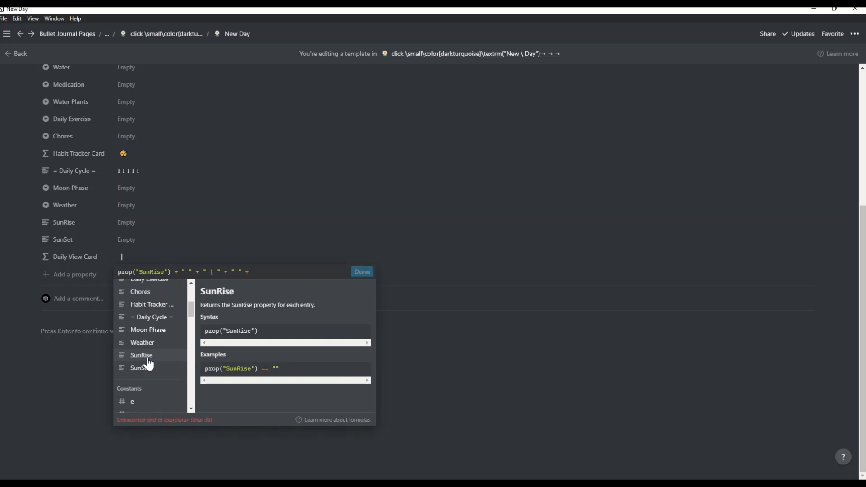
pyautogui.click(150, 350)
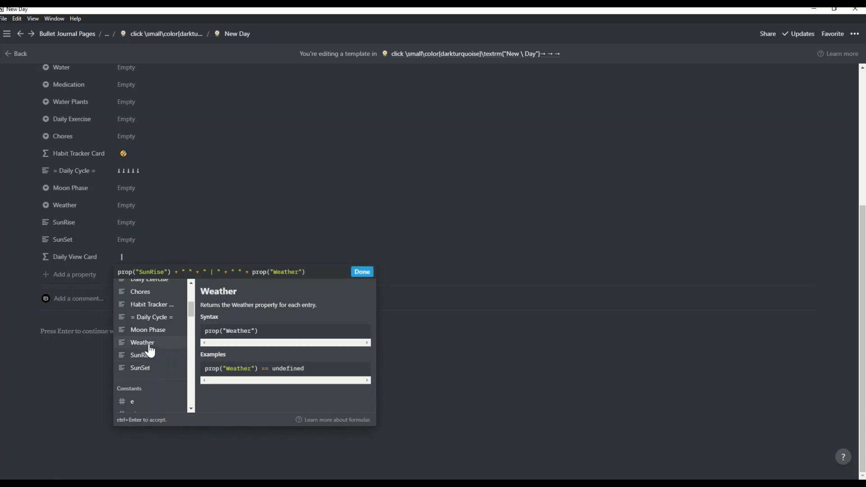
# Step: Extend the formula after Weather with a space, a " ~ " separator, another space and the SunSet property
pyautogui.write('+ " " +')
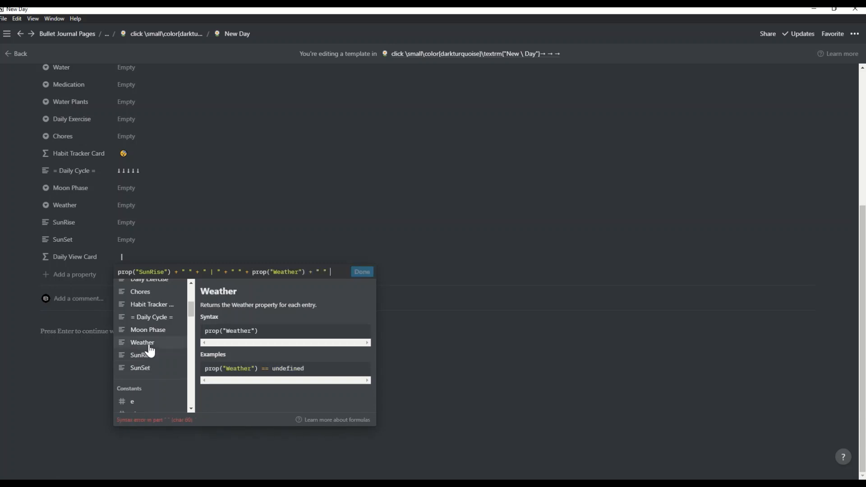
pyautogui.write(' " |')
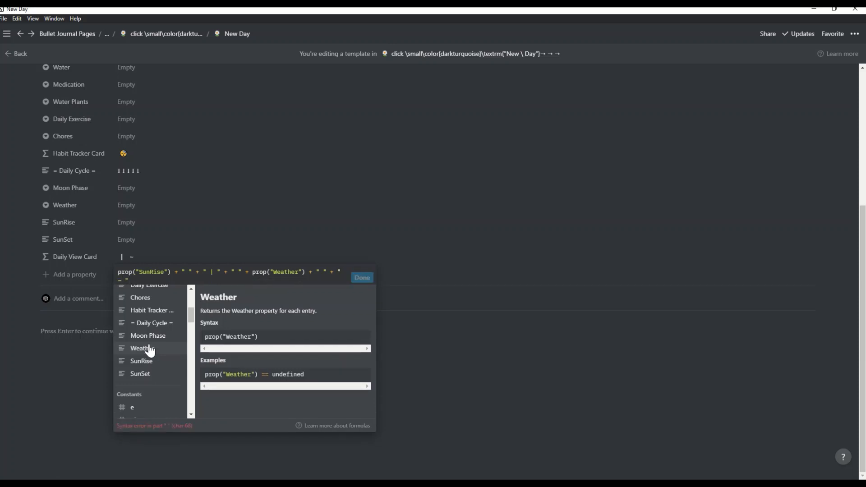
pyautogui.write(' " +')
pyautogui.write(' " "')
pyautogui.write(' + " " +')
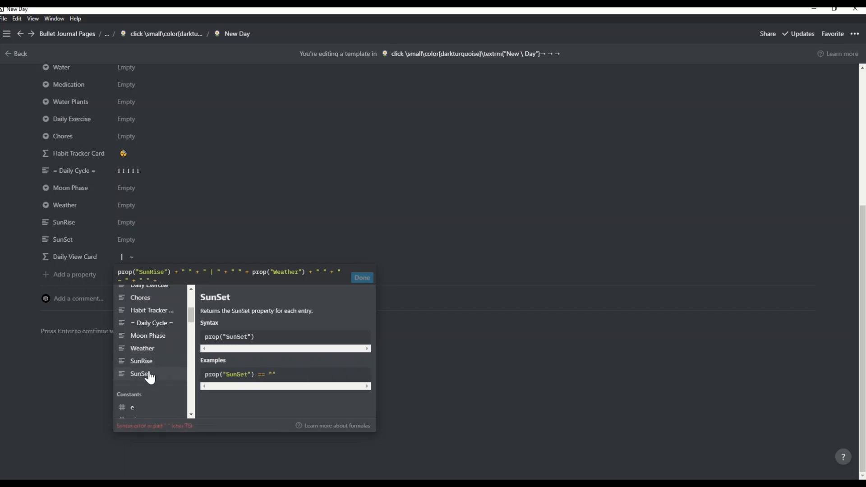
pyautogui.click(149, 375)
# Step: Finish the formula with a space, a " | " separator, another space and the Moon Phase property, and save it
pyautogui.write('+ " " + " | "')
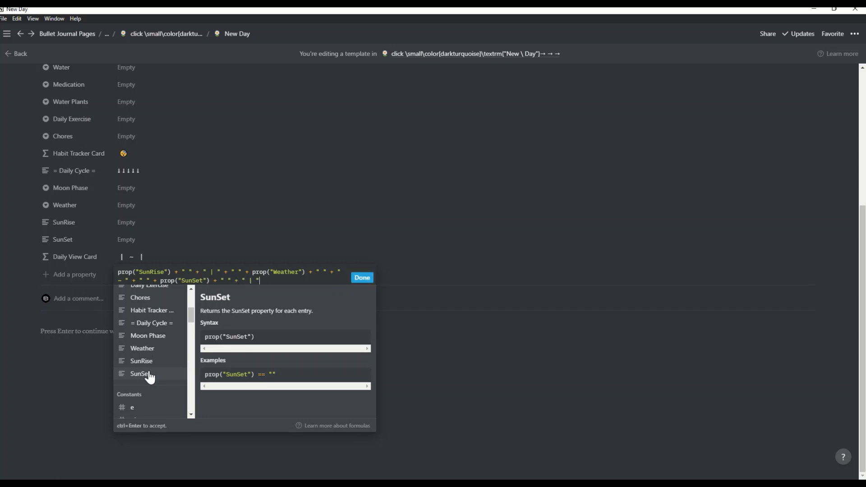
pyautogui.write(' + " "')
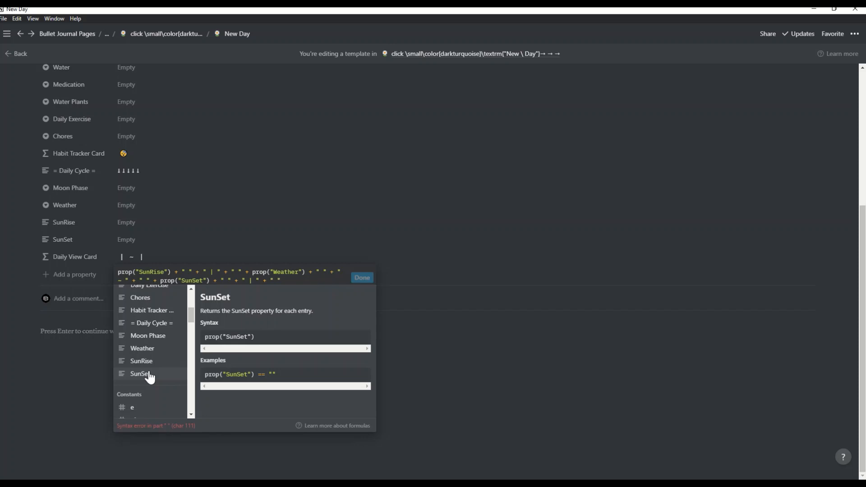
pyautogui.write(' +')
pyautogui.click(153, 338)
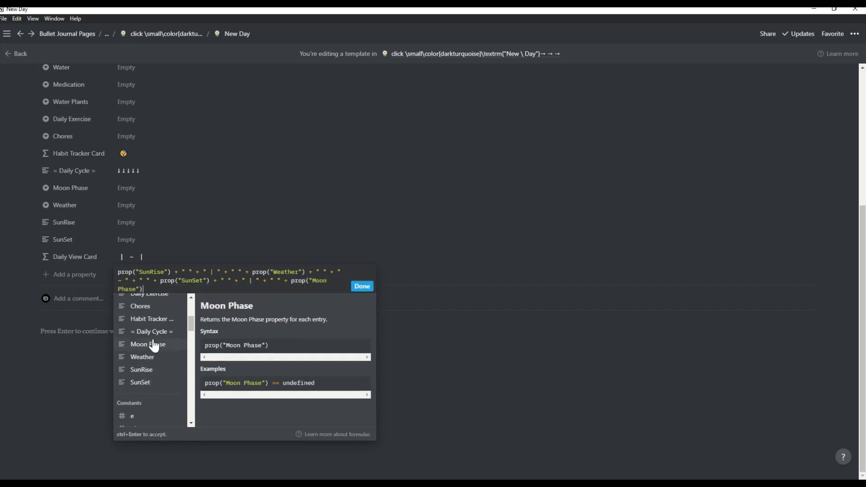
pyautogui.click(356, 286)
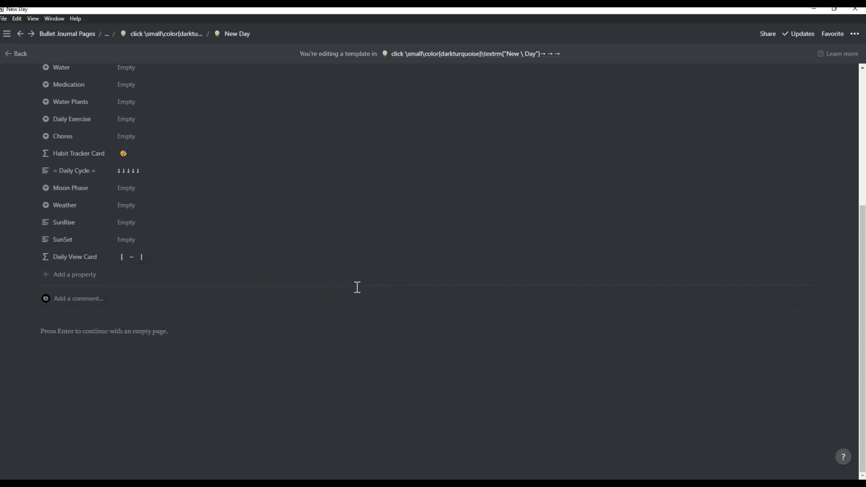
# Step: Add a text property named "= Misc. =" and copy the five down arrows from the Daily Cycle property into it
pyautogui.click(91, 275)
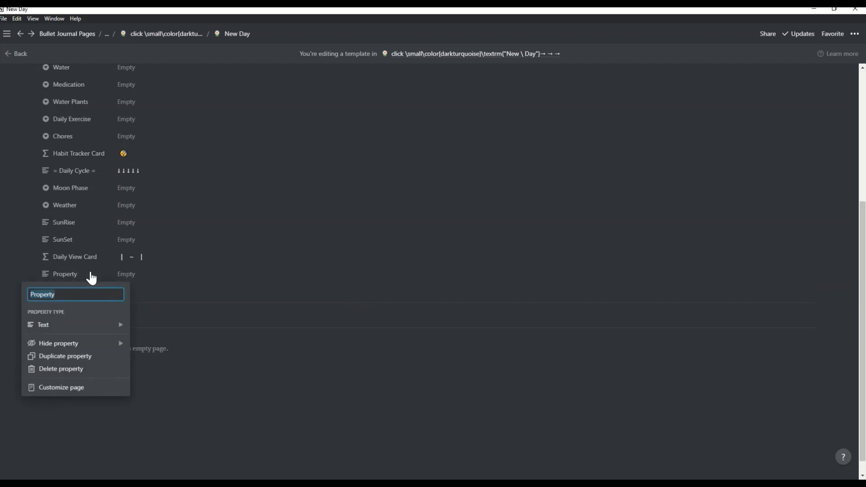
pyautogui.write('= Misc. =')
pyautogui.click(161, 177)
pyautogui.click(158, 172)
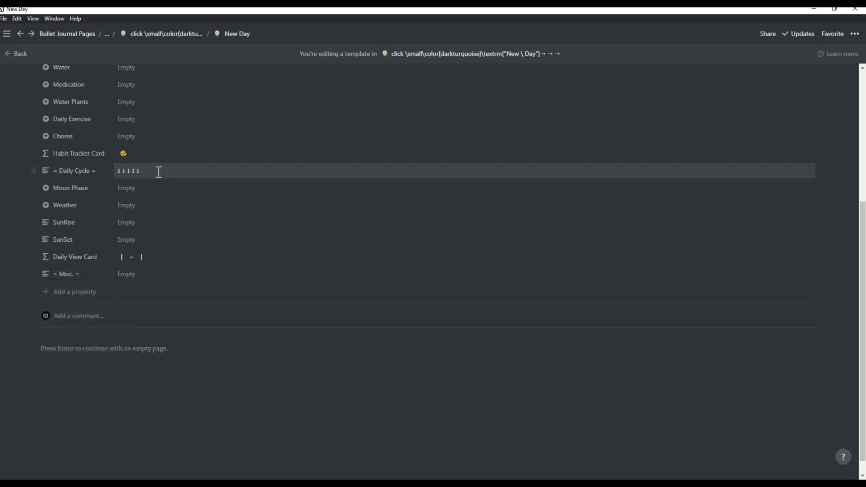
pyautogui.moveTo(155, 172); pyautogui.dragTo(109, 175)
pyautogui.hotkey('ctrl', 'c')
pyautogui.click(151, 276)
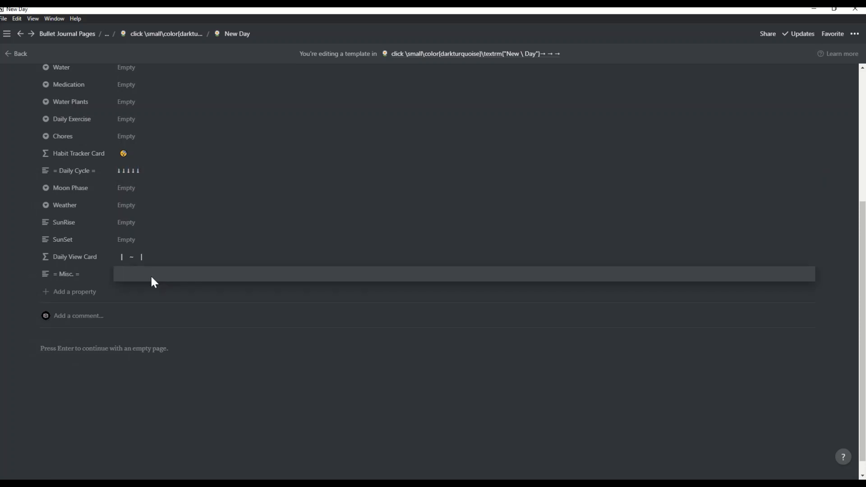
pyautogui.hotkey('ctrl', 'v')
pyautogui.click(160, 330)
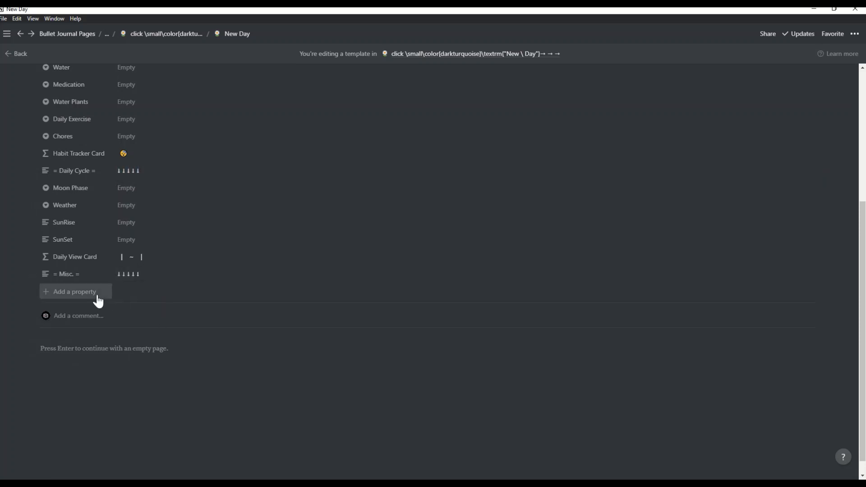
# Step: Add a property named "Images for the Day" and set its type to Files & media
pyautogui.click(97, 302)
pyautogui.write('Images for the Day')
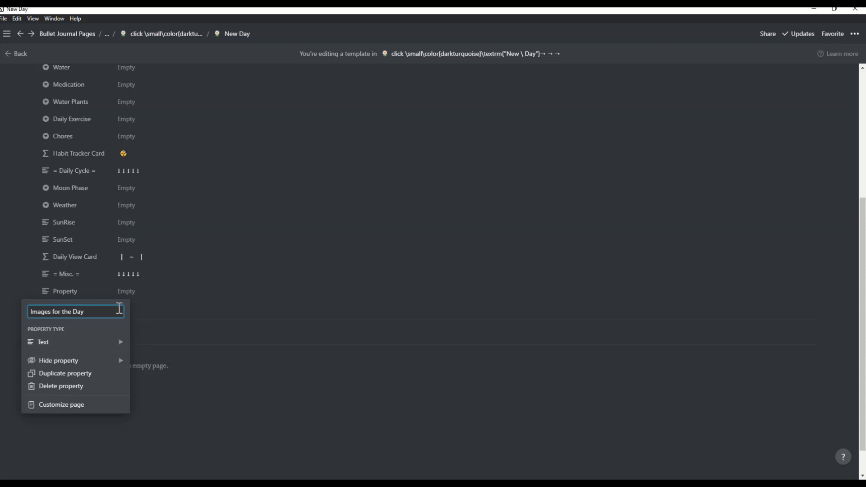
pyautogui.click(108, 344)
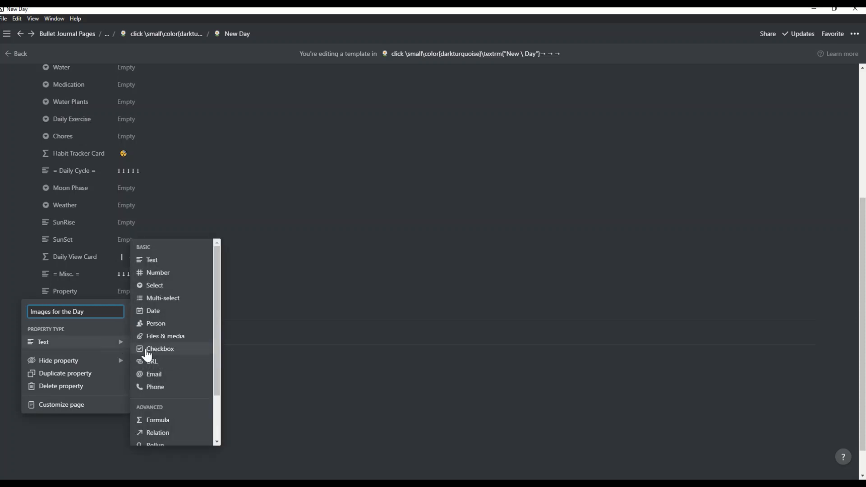
pyautogui.click(152, 335)
# Step: Upload the twelve pictures, starting with the underwater animal photo, to the Images for the Day property
pyautogui.click(272, 300)
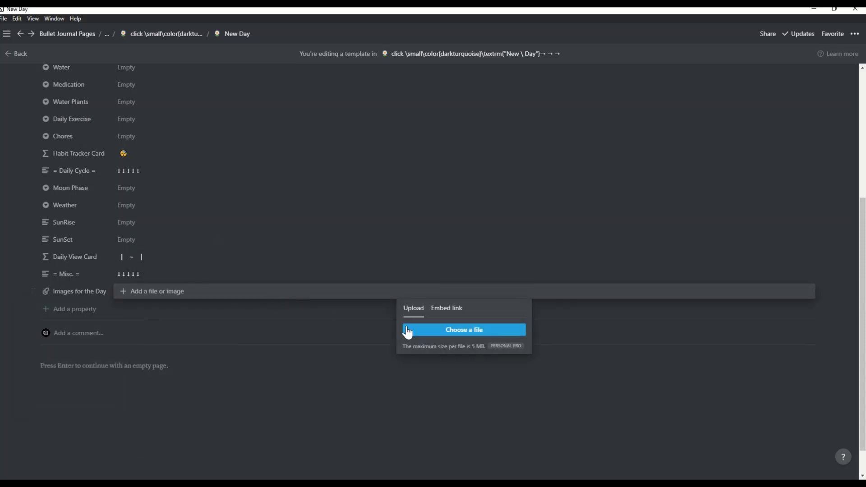
pyautogui.click(411, 327)
pyautogui.click(240, 393)
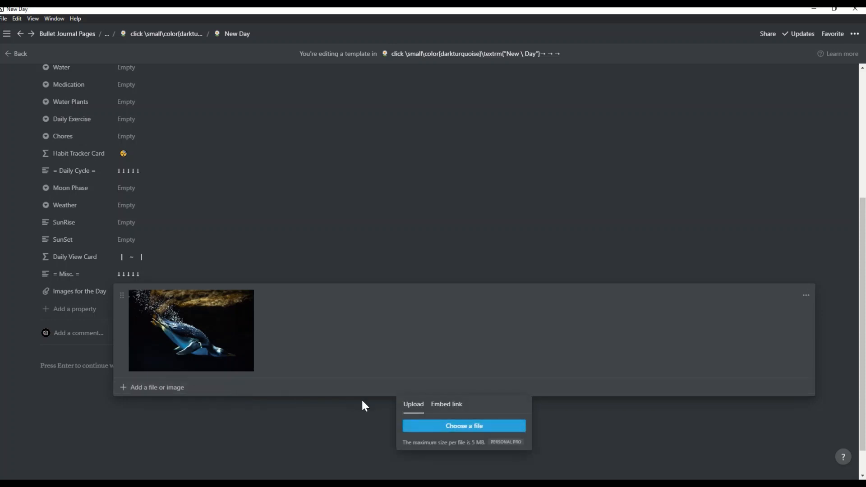
pyautogui.click(415, 427)
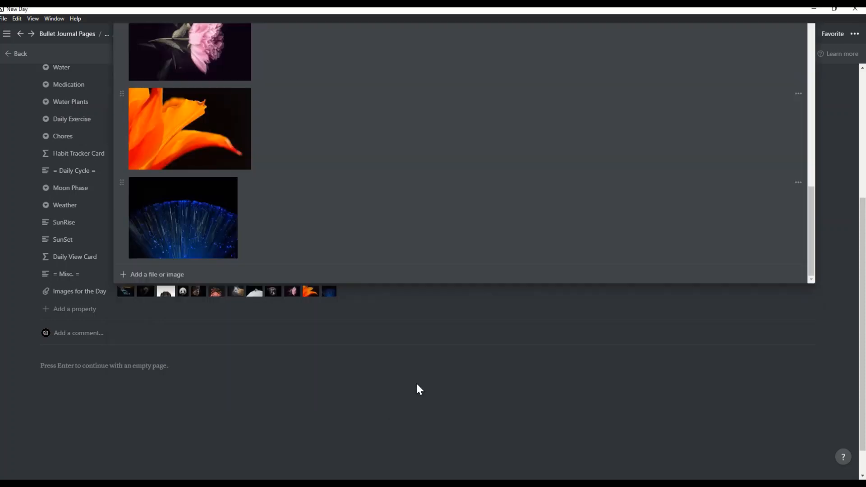
pyautogui.click(416, 382)
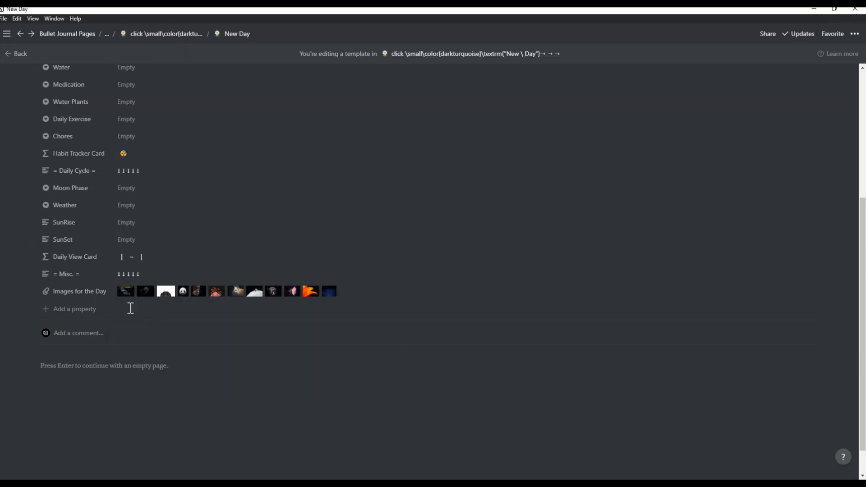
pyautogui.scroll(5, 88, 185)
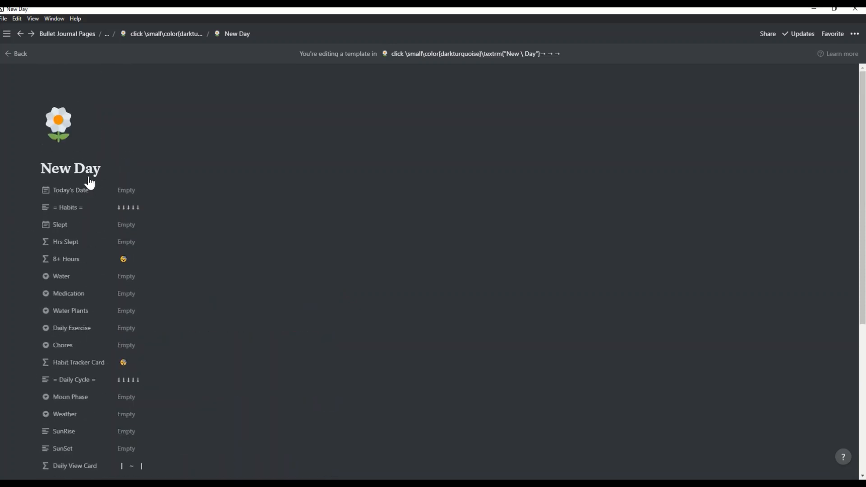
# Step: Set all properties below Today's Date, from = Habits = through Images for the Day, to always hide
pyautogui.click(70, 216)
pyautogui.moveTo(83, 276)
pyautogui.click(143, 292)
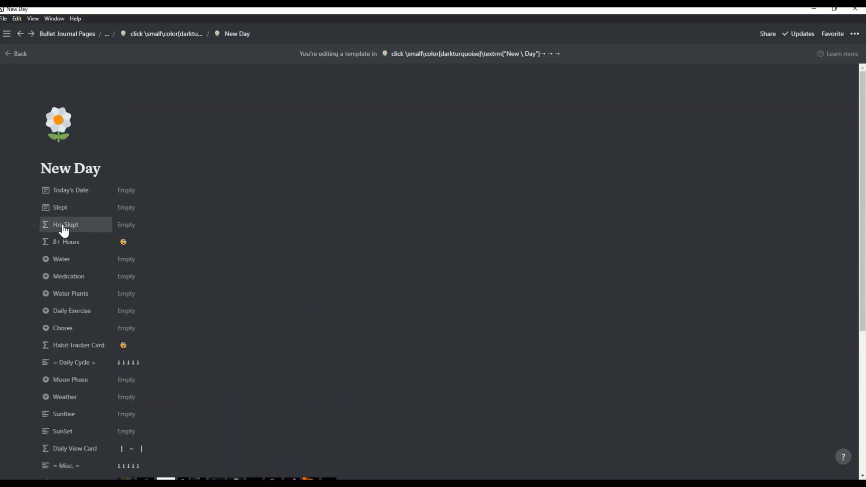
pyautogui.click(74, 210)
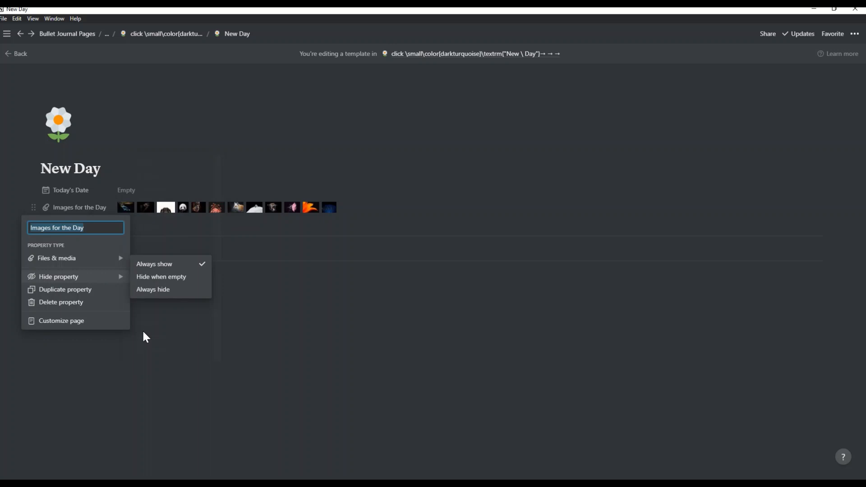
pyautogui.click(143, 290)
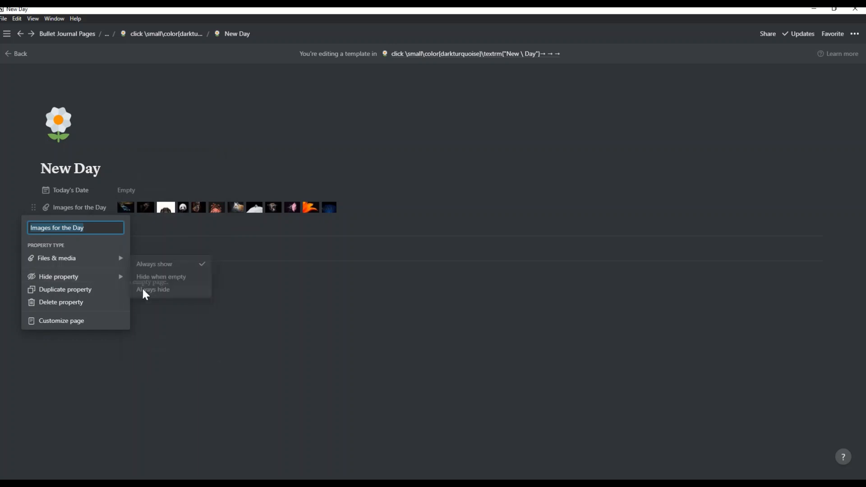
pyautogui.click(142, 290)
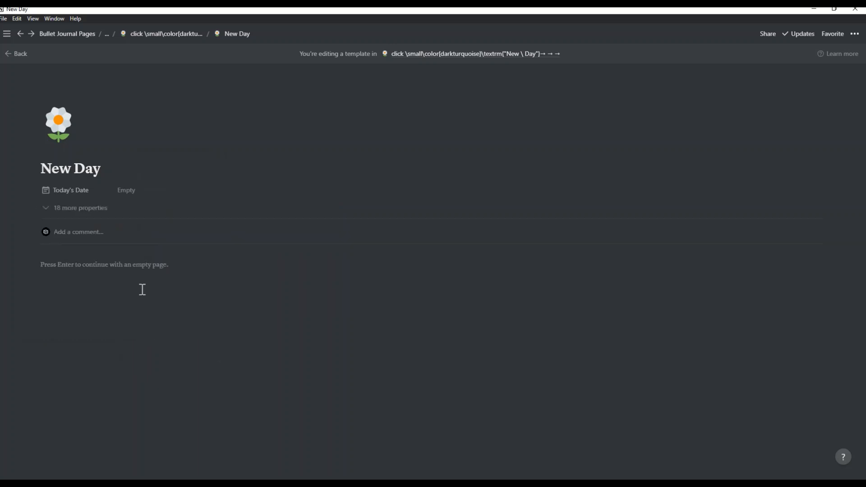
# Step: Start the empty template body and arrange blank blocks side by side into a four-column layout
pyautogui.click(116, 265)
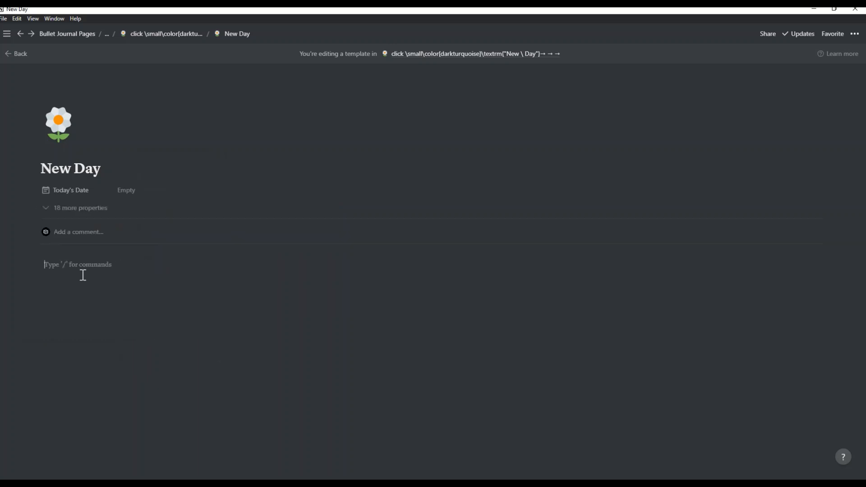
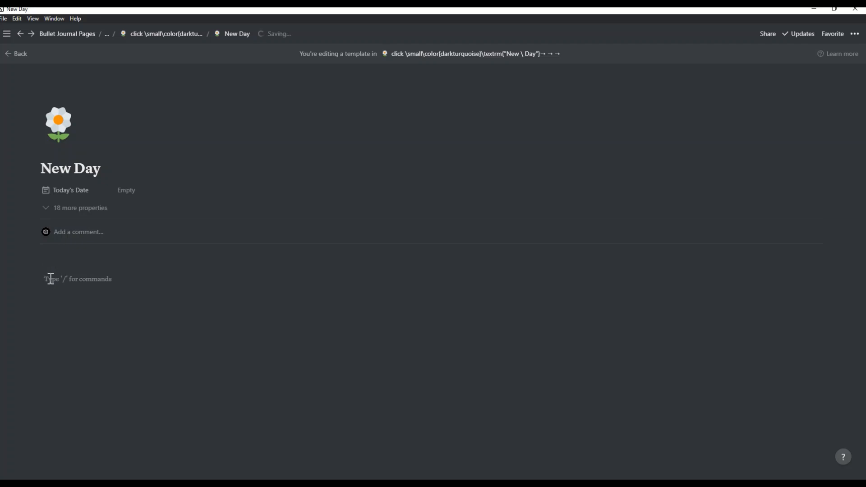
pyautogui.moveTo(39, 266); pyautogui.dragTo(820, 263)
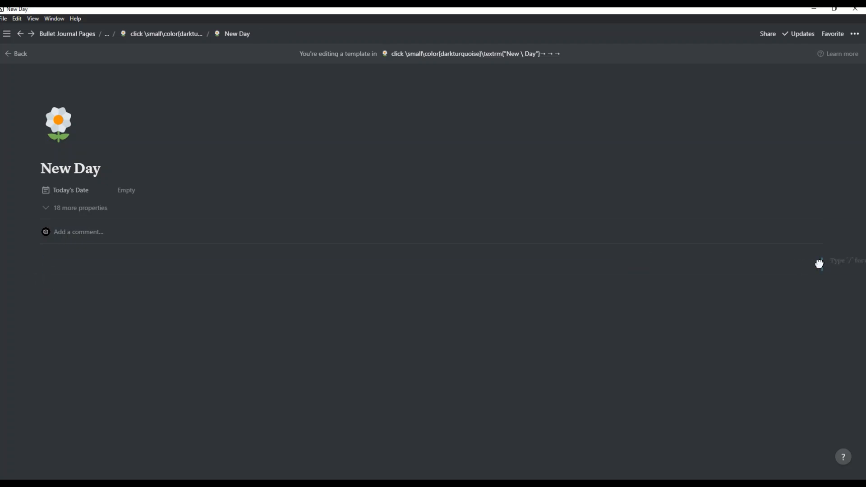
pyautogui.click(466, 275)
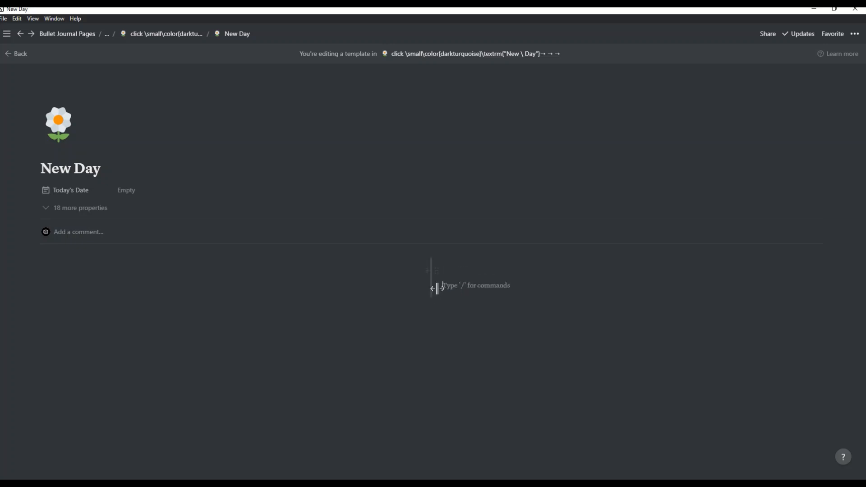
pyautogui.moveTo(437, 271); pyautogui.dragTo(833, 275)
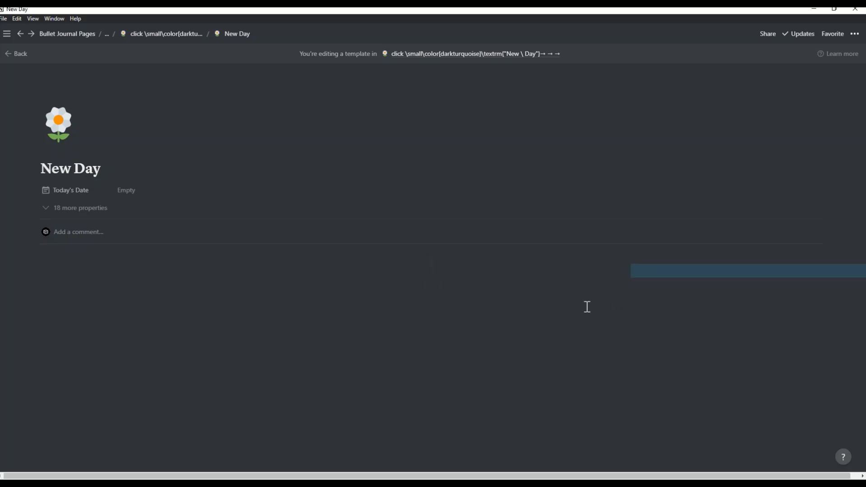
pyautogui.click(595, 272)
pyautogui.press('Return')
pyautogui.moveTo(570, 286); pyautogui.dragTo(821, 270)
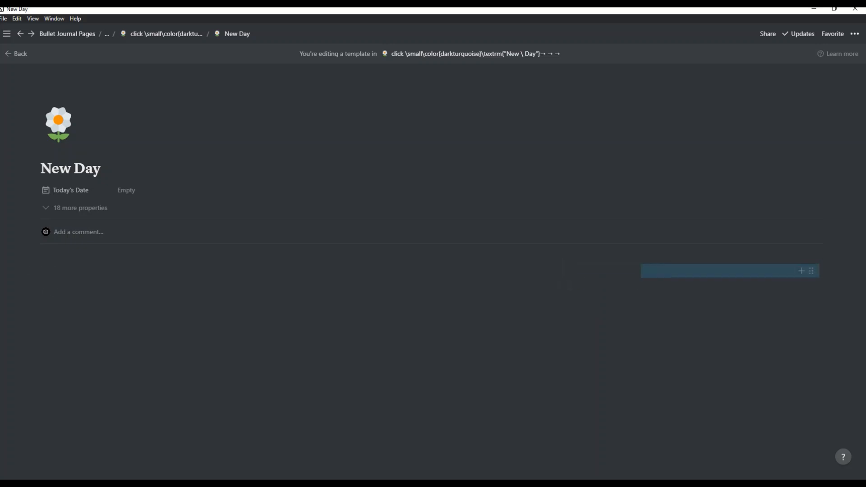
# Step: Start an inline equation in the first column with the lines \large and \color{darkturquoise}
pyautogui.click(51, 272)
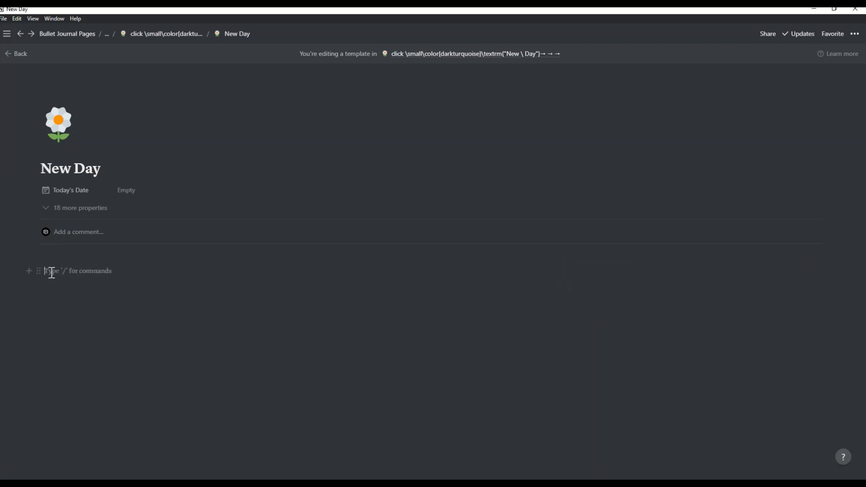
pyautogui.hotkey('ctrl', 'shift', 'e')
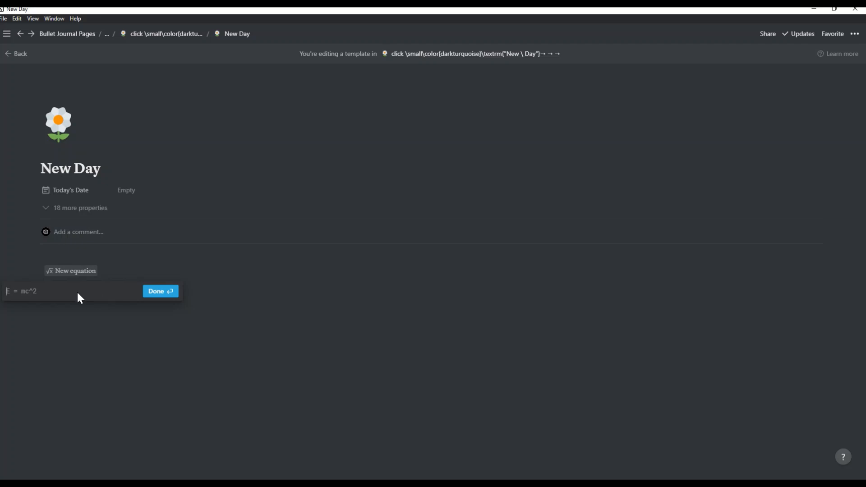
pyautogui.write('\\large')
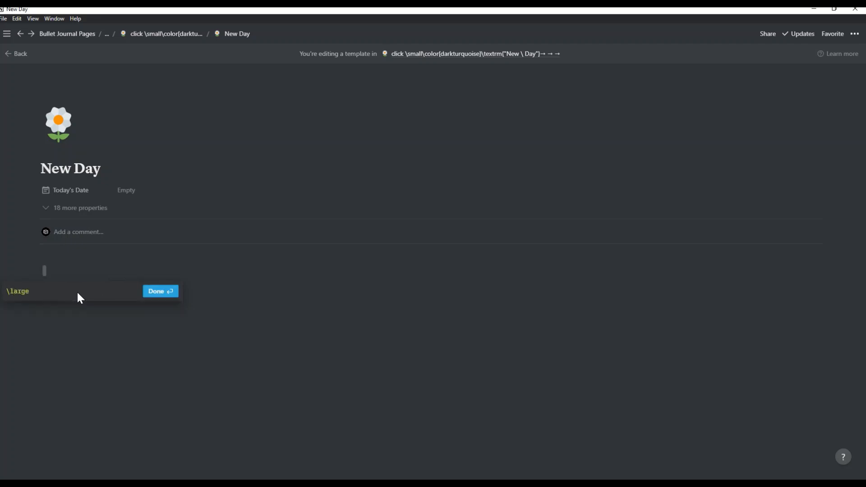
pyautogui.hotkey('shift', 'Return')
pyautogui.write('\\color')
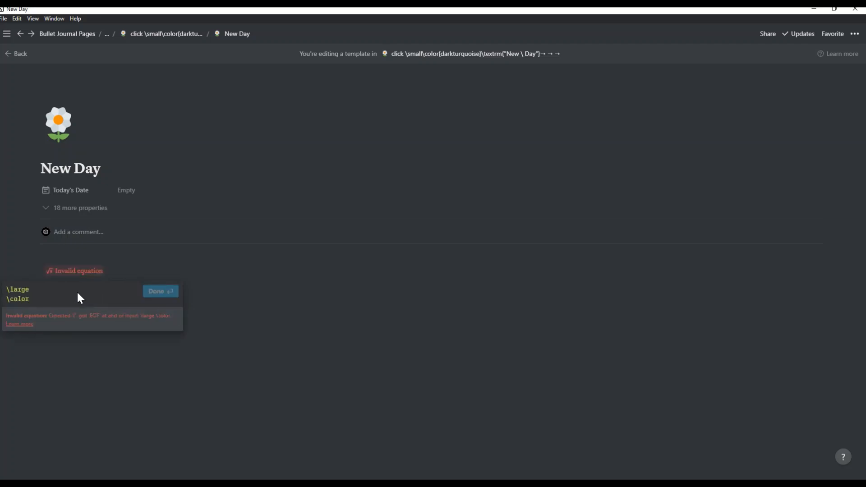
pyautogui.write('{darkturquoi')
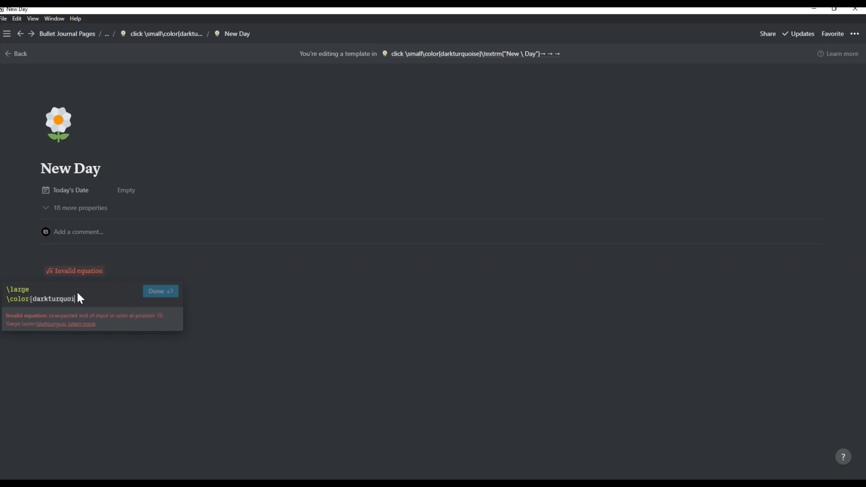
pyautogui.write('se}')
pyautogui.hotkey('shift', 'Return')
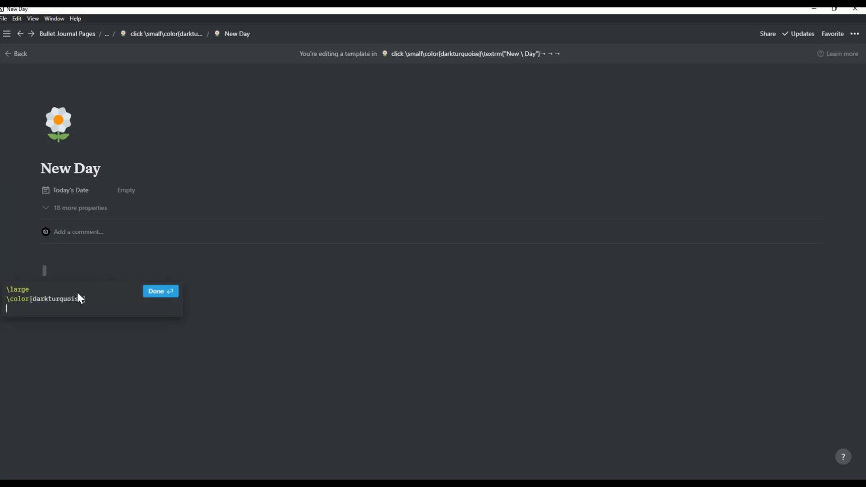
# Step: Complete the equation with \begin{Bmatrix}, \Bbb {TODAY'S \ REFLECTION} and \end{Bmatrix} on separate lines, and insert it as the heading
pyautogui.write('\x08egin{')
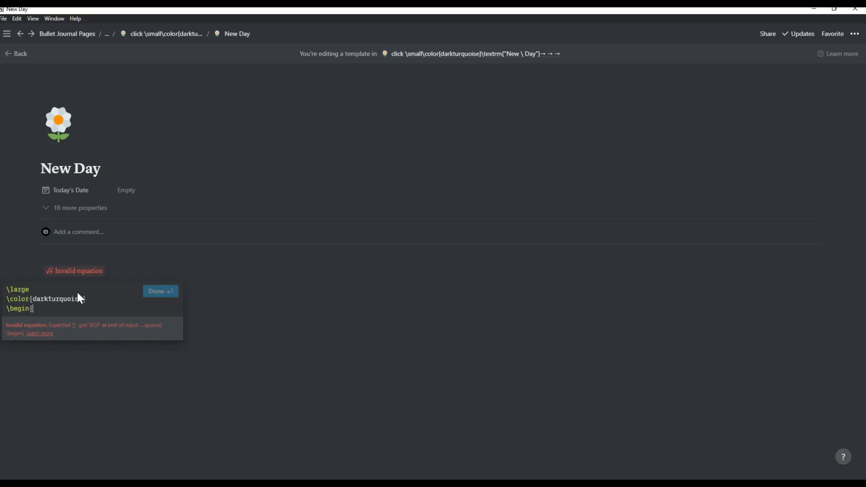
pyautogui.write('Bmatrix}')
pyautogui.hotkey('shift', 'Return')
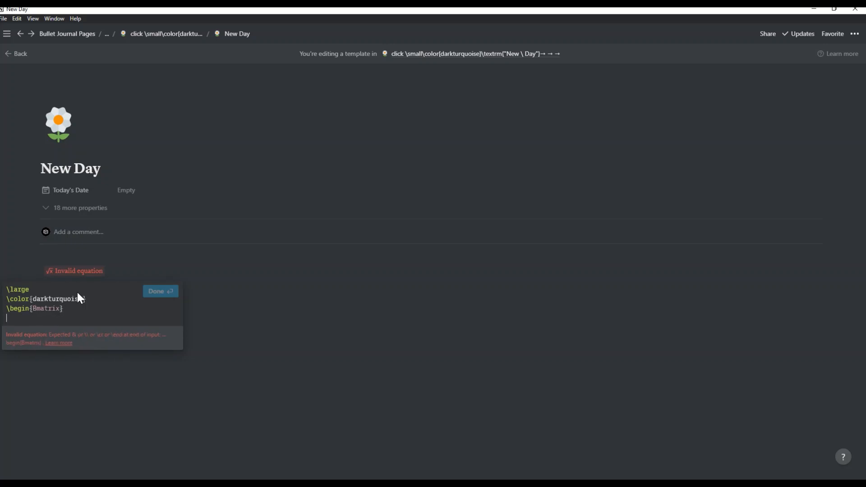
pyautogui.write("\\Bbb {TODAY'S \\ REFLECTION")
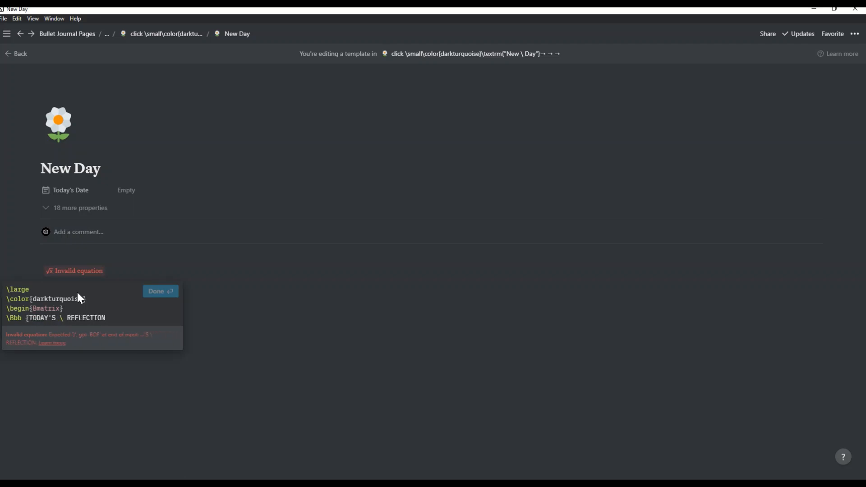
pyautogui.write('}')
pyautogui.press('Return')
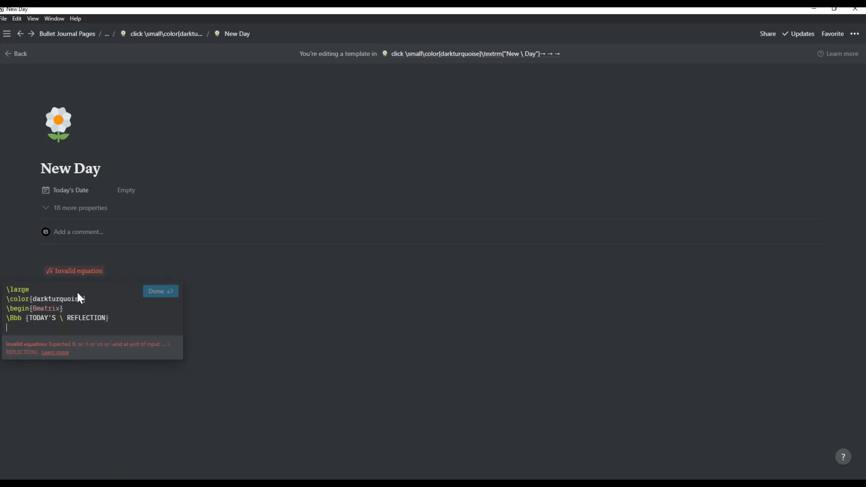
pyautogui.write('\\end{Bmatrix}')
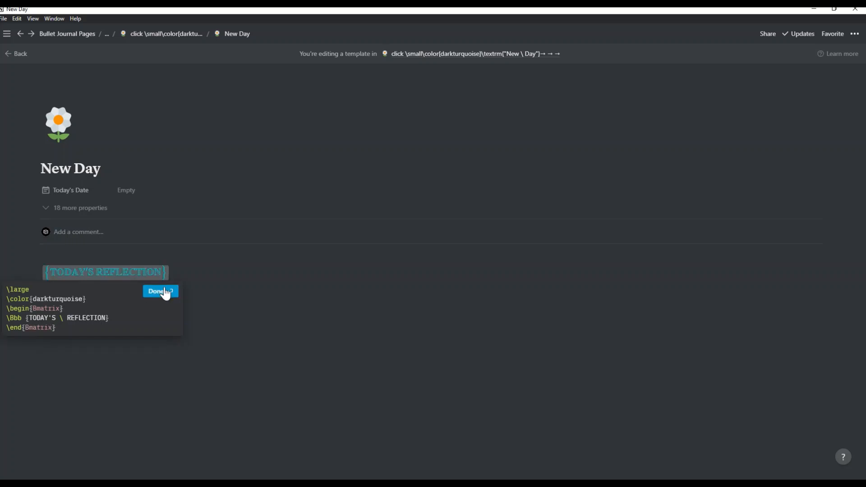
pyautogui.press('Return')
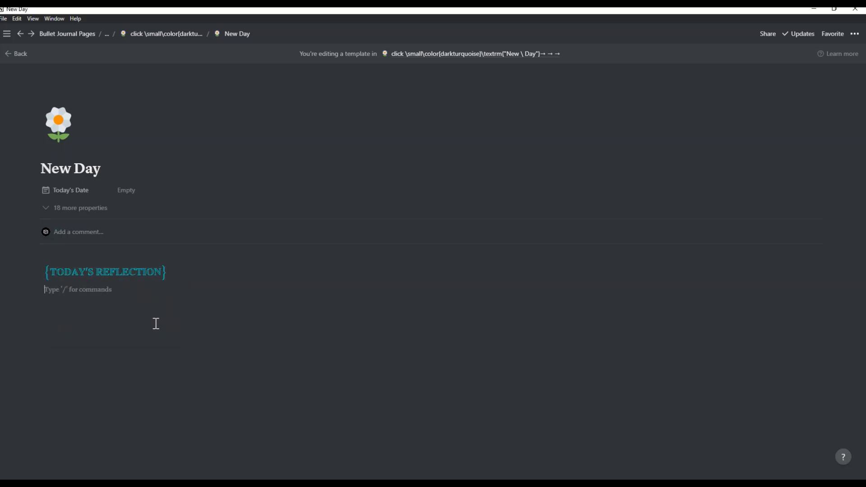
# Step: Add the "orem ipsum" placeholder paragraph beneath the heading and start it with an inline equation of \Huge, \color {default} and \Bbb {L}
pyautogui.write('orem ipsum dolor sit amet, consectetuer adipiscing elit. Aenean commodo ligula eget dolor. Aenean massa. Cum sociis natoque penatibus et magnis dis parturient montes, nascetur ridiculus mus. Donec quam felis, ultricies nec, pellentesque eu, pretium quis, sem. Nulla consequat massa quis enim. Donec pede justo, fringilla vel, aliquet nec, vulputate eget, arcu. In enim justo, rhoncus ut, imperdiet a, venenatis vitae, justo. Nullam dictum felis eu pede mollis pretium.')
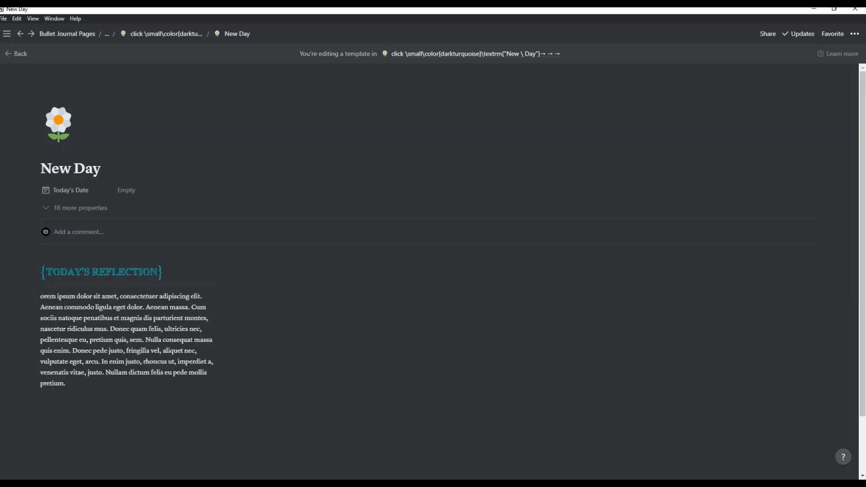
pyautogui.click(42, 299)
pyautogui.hotkey('ctrl', 'shift', 'e')
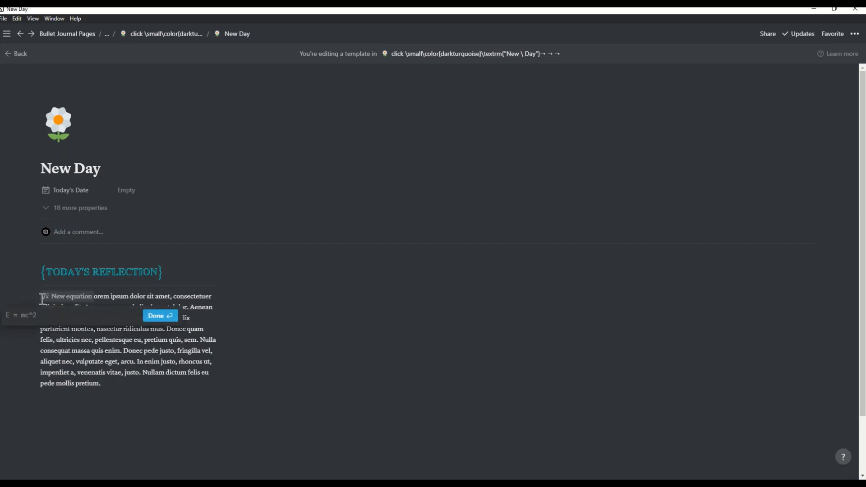
pyautogui.write('\\Huge')
pyautogui.hotkey('shift', 'Return')
pyautogui.write('\\')
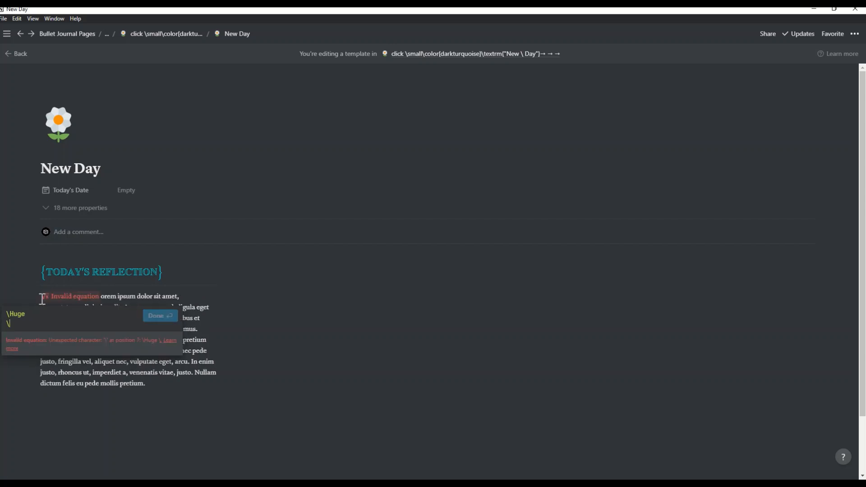
pyautogui.write('color {default}')
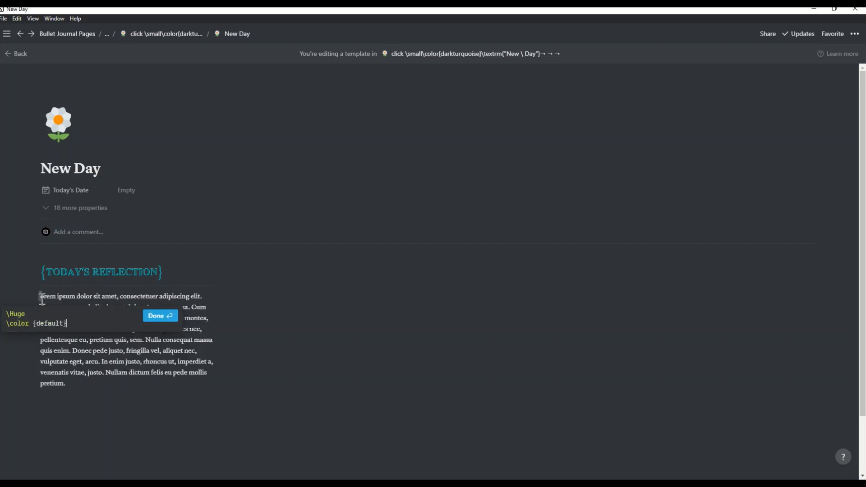
pyautogui.hotkey('shift', 'Return')
pyautogui.write('\\')
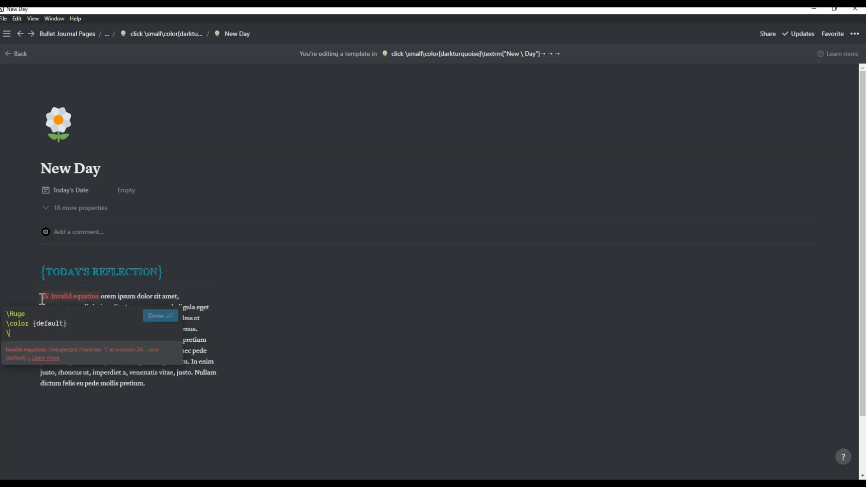
pyautogui.write('Bbb {L}')
pyautogui.click(155, 316)
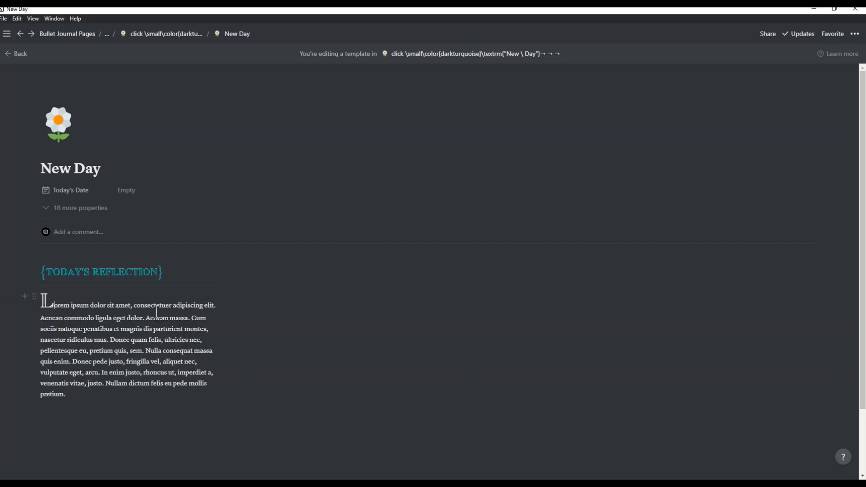
# Step: Widen the reflection column to about half the page width, leaving a narrow spacer column beside it
pyautogui.moveTo(228, 336); pyautogui.dragTo(481, 319)
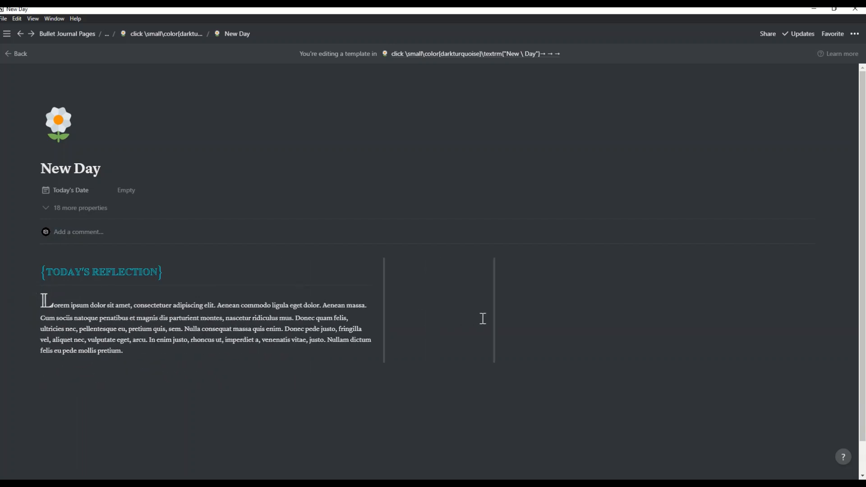
pyautogui.moveTo(381, 323); pyautogui.dragTo(439, 329)
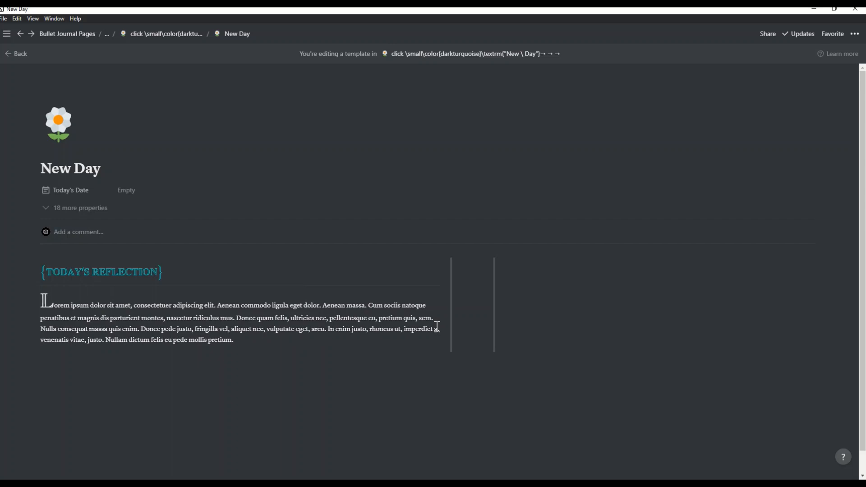
# Step: Start an inline equation in the column after the spacer with the lines \large and \color {darkturqoise}
pyautogui.click(590, 273)
pyautogui.click(589, 274)
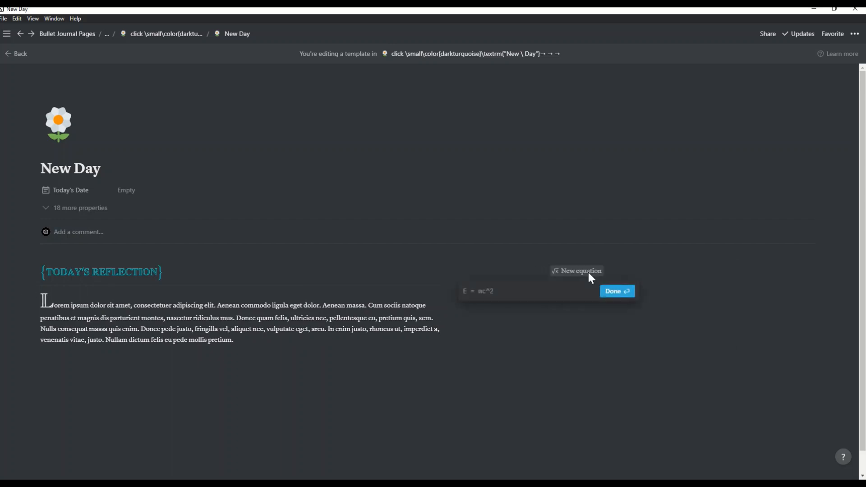
pyautogui.write('\\large')
pyautogui.hotkey('shift', 'Return')
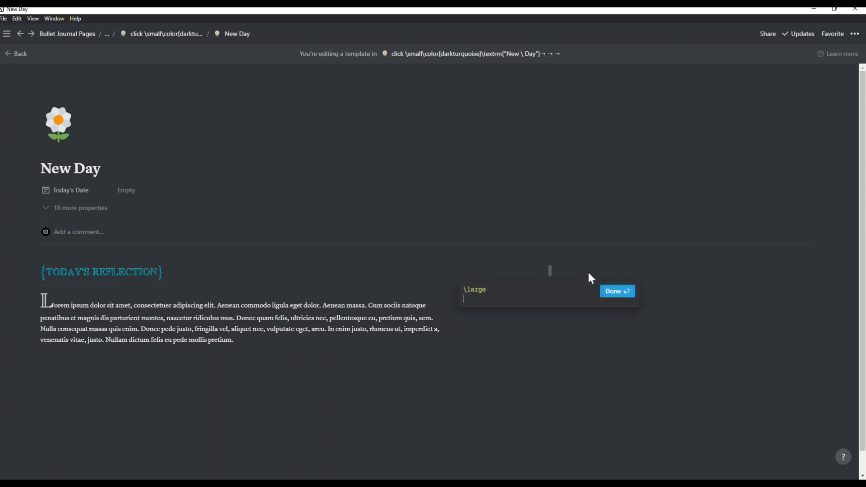
pyautogui.write('\\color {da')
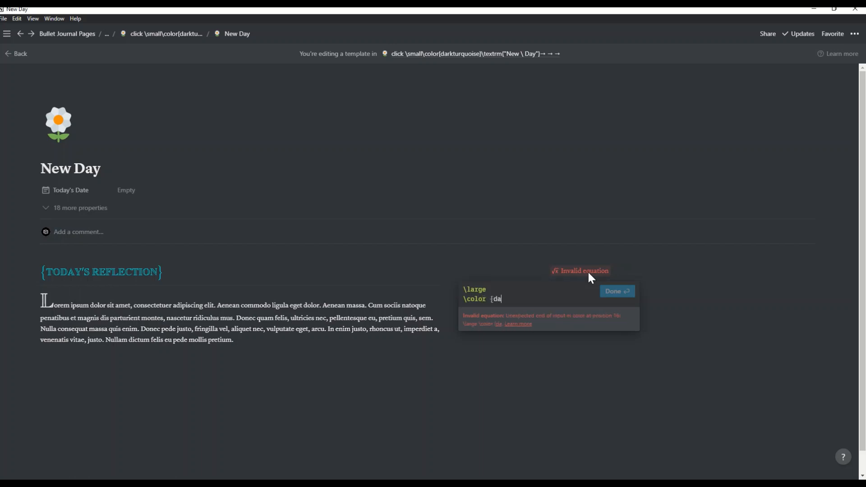
pyautogui.write('rkturqoise}')
pyautogui.hotkey('shift', 'Return')
# Step: Add \begin {Bmatrix}, \Bbb {REMINDER} and \end {Bmatrix} to the equation on separate lines
pyautogui.write('\\be')
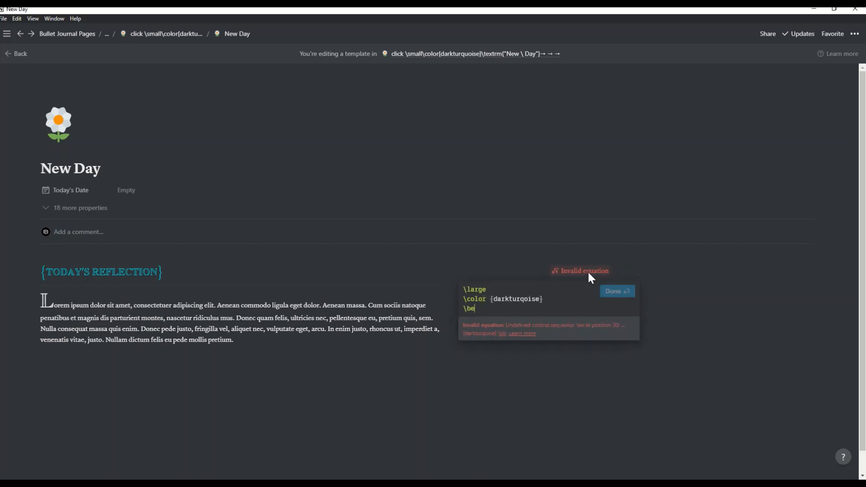
pyautogui.write('gin {Bmatrix}')
pyautogui.hotkey('shift', 'Return')
pyautogui.write('\\B')
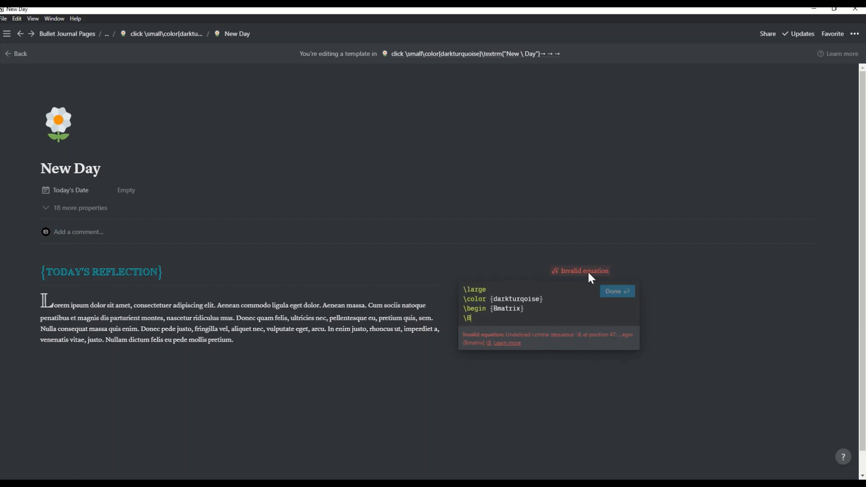
pyautogui.write('bb {REMINDER}')
pyautogui.hotkey('shift', 'Return')
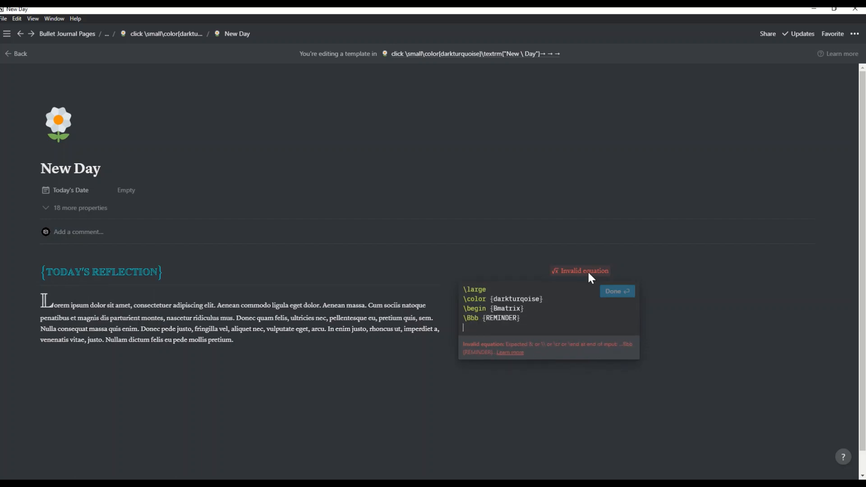
pyautogui.write('\\end {Bmatrix}')
# Step: Correct the equation's colour to darkturquoise on its own line, remove the outer braces, and insert it as the REMINDER heading
pyautogui.click(507, 289)
pyautogui.press('Delete')
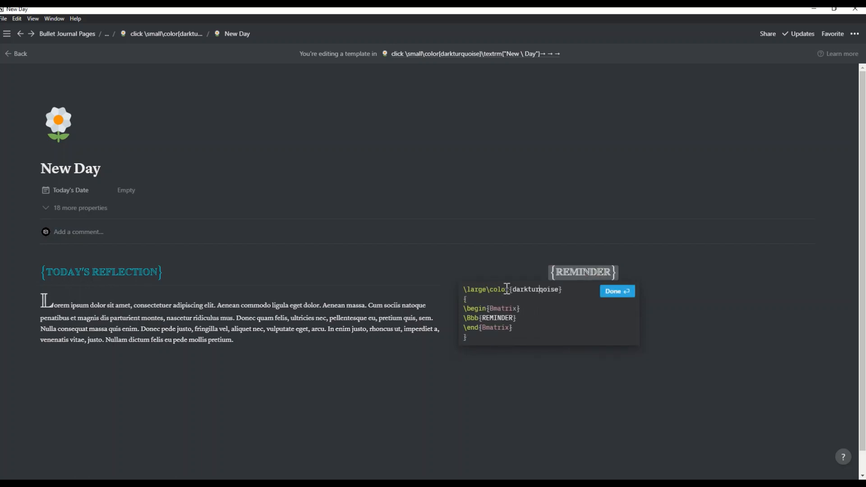
pyautogui.write('u')
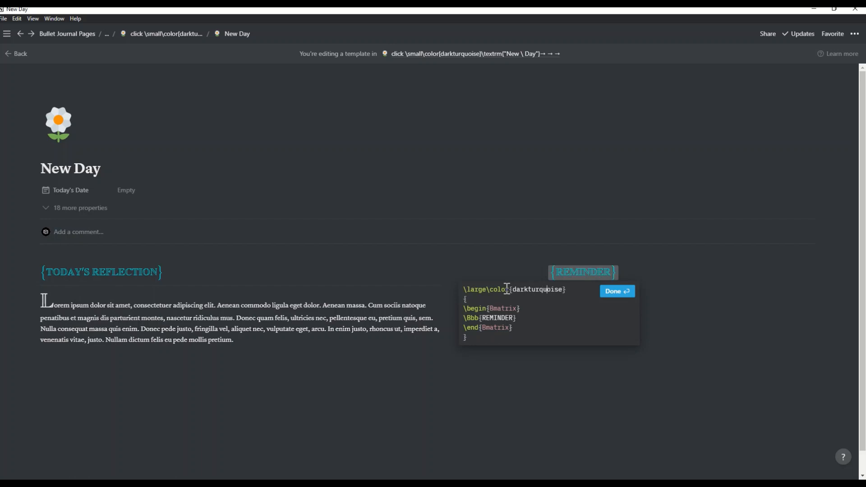
pyautogui.press('Return')
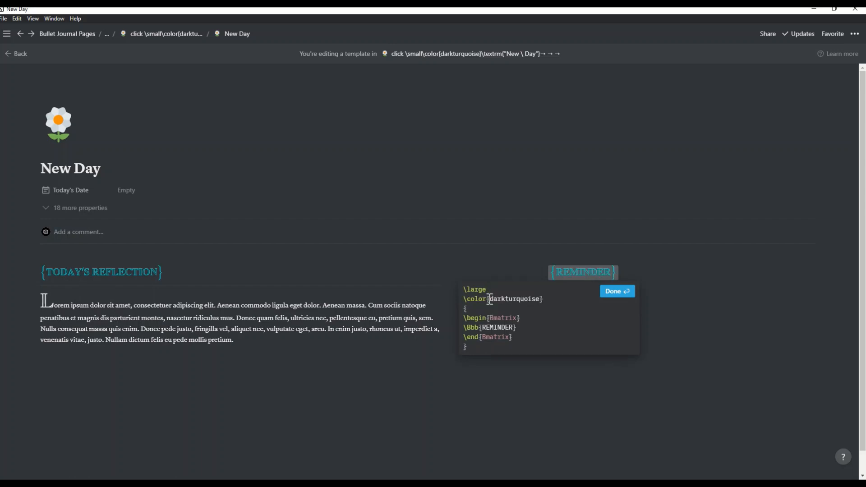
pyautogui.press('BackSpace')
pyautogui.press('BackSpace')
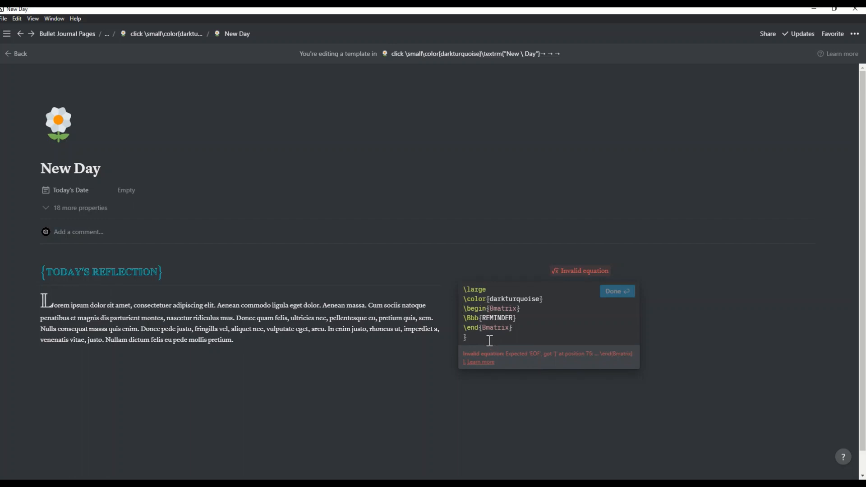
pyautogui.click(490, 340)
pyautogui.press('BackSpace')
pyautogui.press('BackSpace')
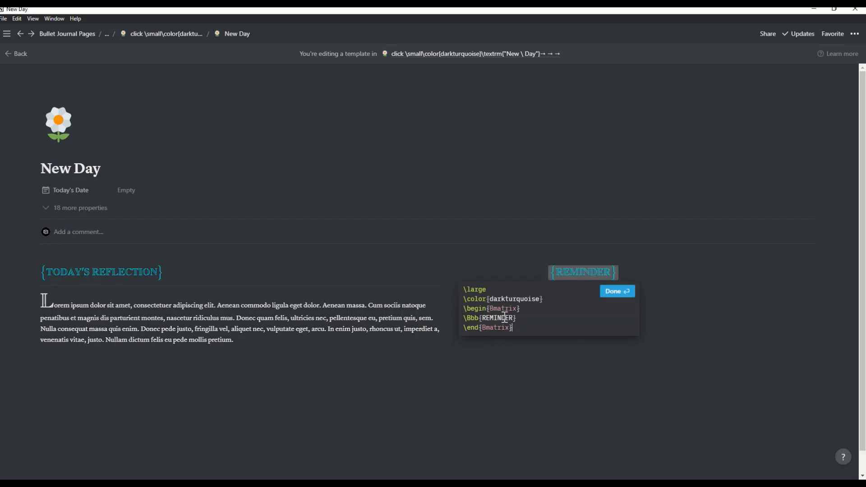
pyautogui.click(620, 300)
pyautogui.click(631, 288)
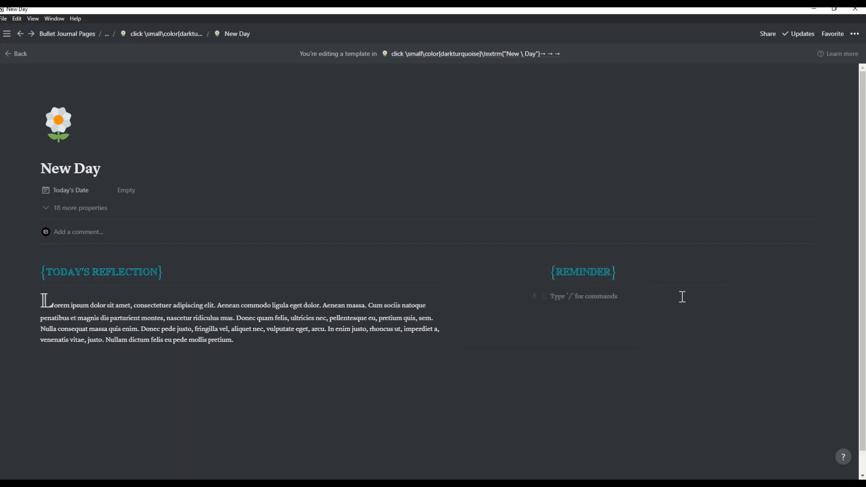
# Step: Embed an empty sub-page beneath the REMINDER heading
pyautogui.write('/page')
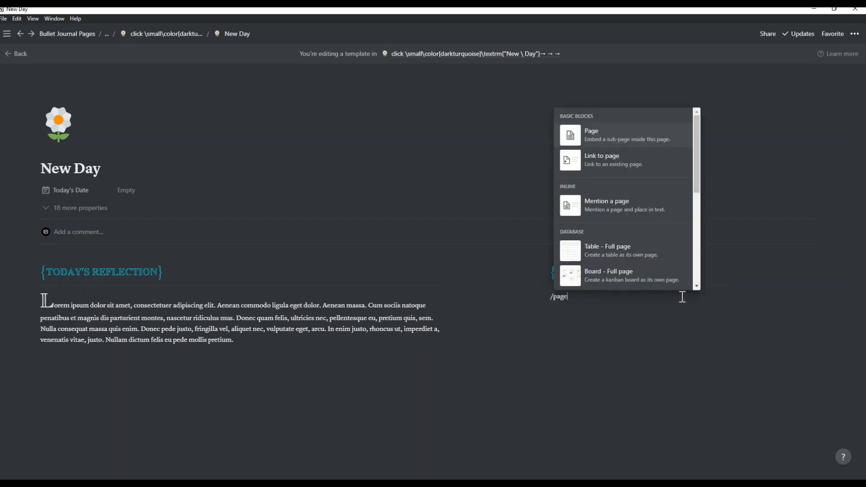
pyautogui.press('Return')
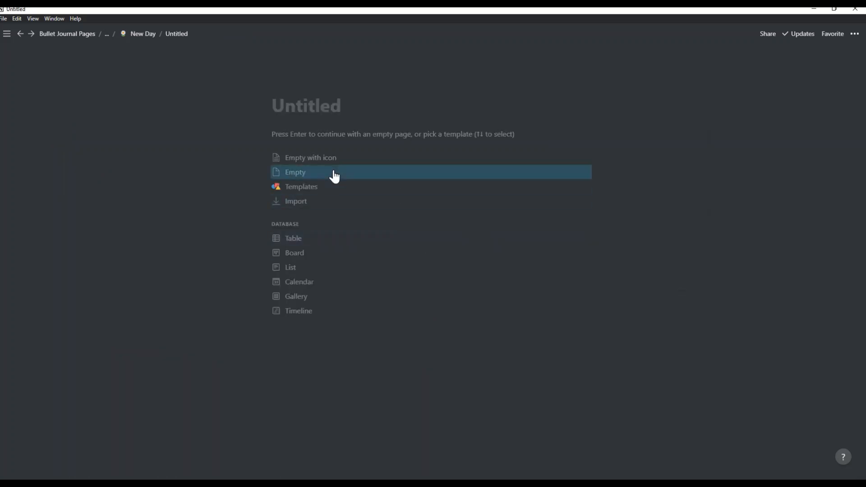
pyautogui.click(334, 172)
# Step: Add a to-do list of six checkboxes, each labelled "Item", to the untitled sub-page
pyautogui.write('/to')
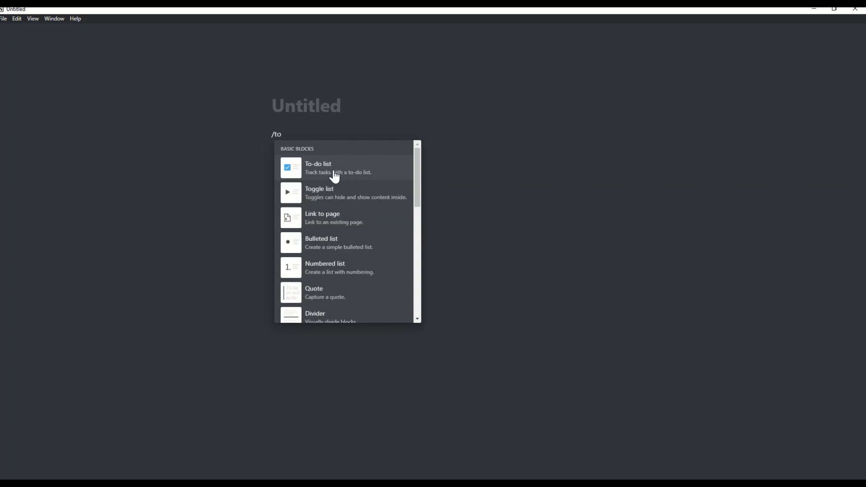
pyautogui.click(335, 172)
pyautogui.write('Item')
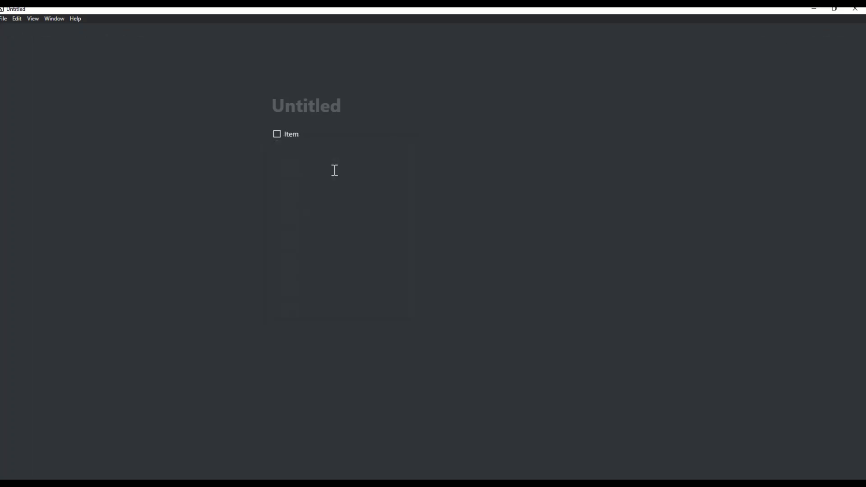
pyautogui.press('Return')
pyautogui.write('Item')
pyautogui.press('Return')
pyautogui.press('Return')
pyautogui.write('Item')
pyautogui.press('Return')
pyautogui.write('Item')
pyautogui.press('Return')
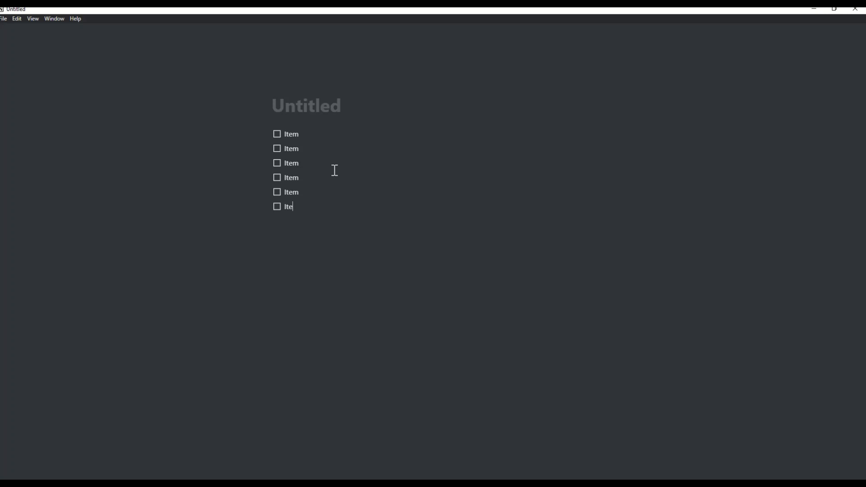
# Step: Arrange the six checkboxes in two side-by-side columns of three and narrow the first column
pyautogui.moveTo(305, 209); pyautogui.dragTo(262, 137)
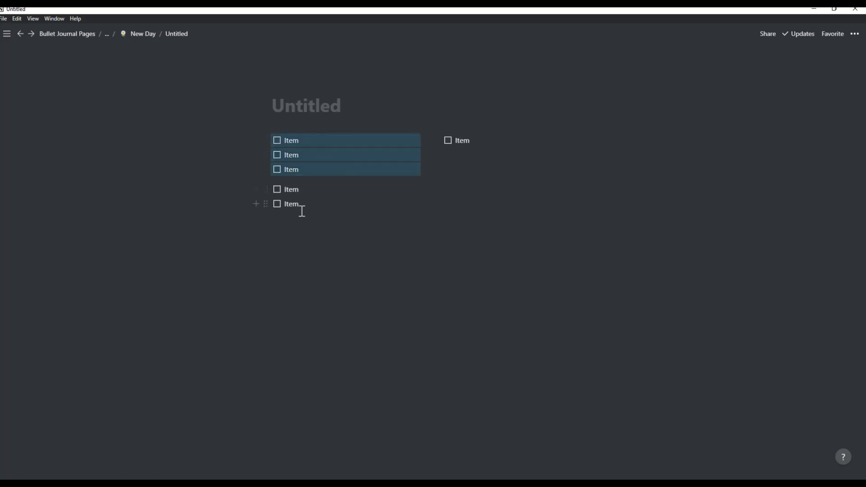
pyautogui.moveTo(302, 208); pyautogui.dragTo(458, 150)
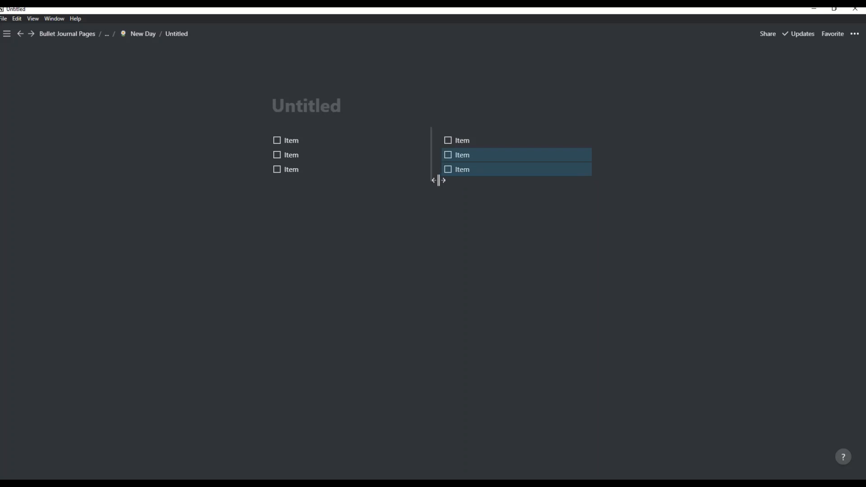
pyautogui.moveTo(439, 180); pyautogui.dragTo(351, 180)
# Step: Return to the New Day template and turn the untitled sub-page into an expanded toggle list
pyautogui.click(141, 33)
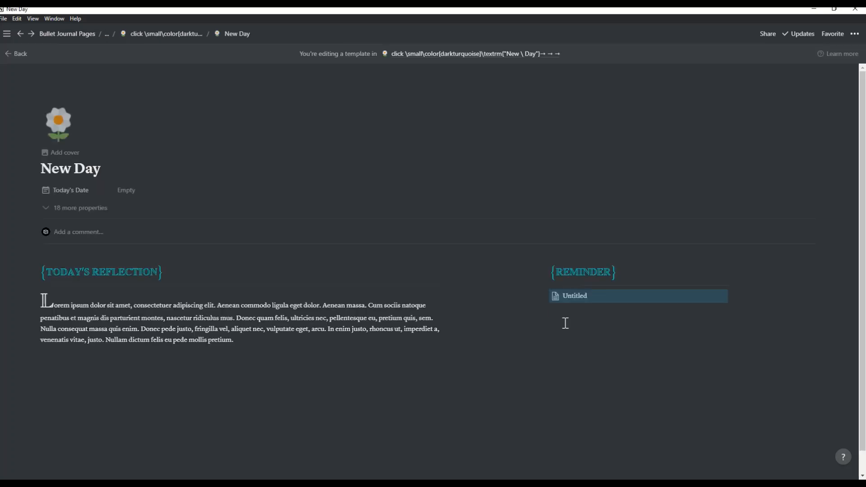
pyautogui.click(545, 296)
pyautogui.moveTo(455, 275)
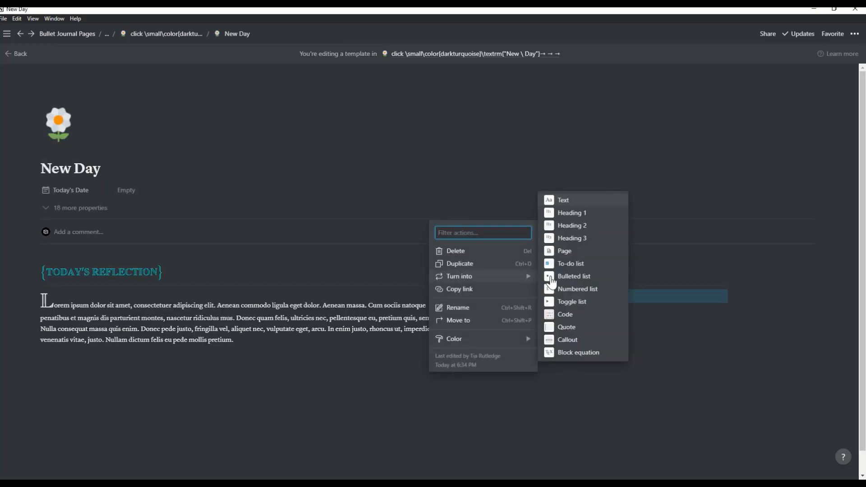
pyautogui.click(559, 302)
pyautogui.click(556, 298)
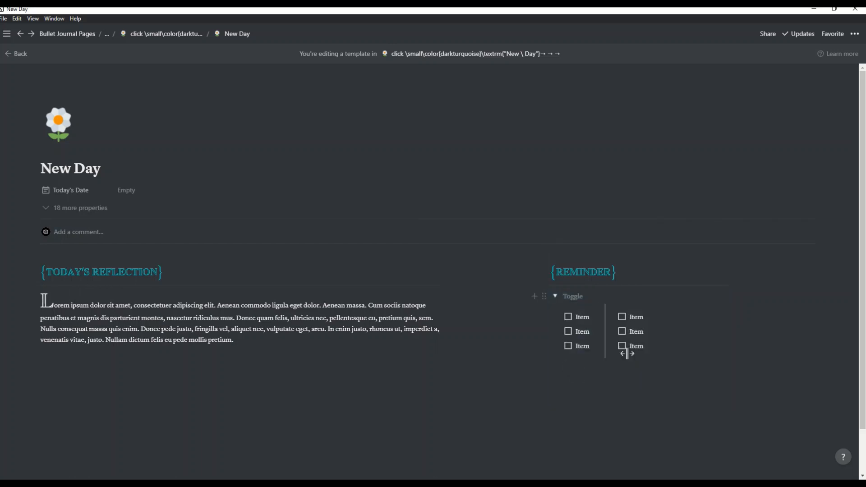
# Step: Turn the toggle into plain text so the two-column checklist sits directly under REMINDER, and delete the leftover empty lines
pyautogui.click(545, 296)
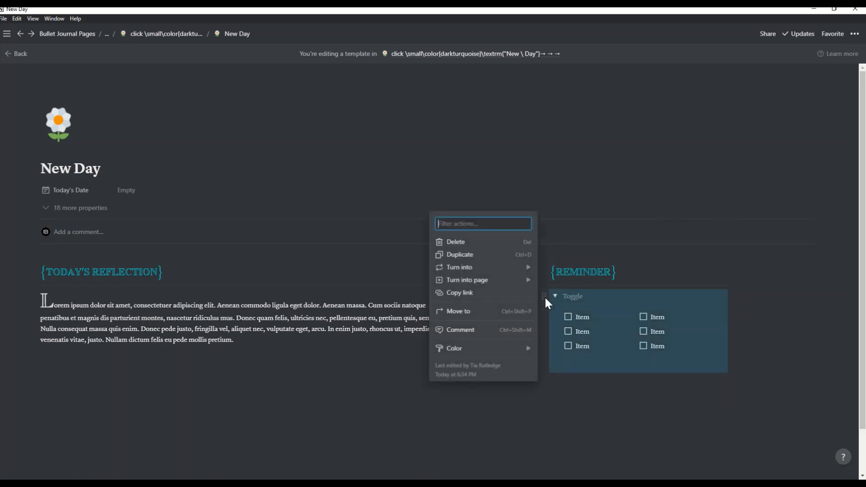
pyautogui.moveTo(529, 269)
pyautogui.click(574, 204)
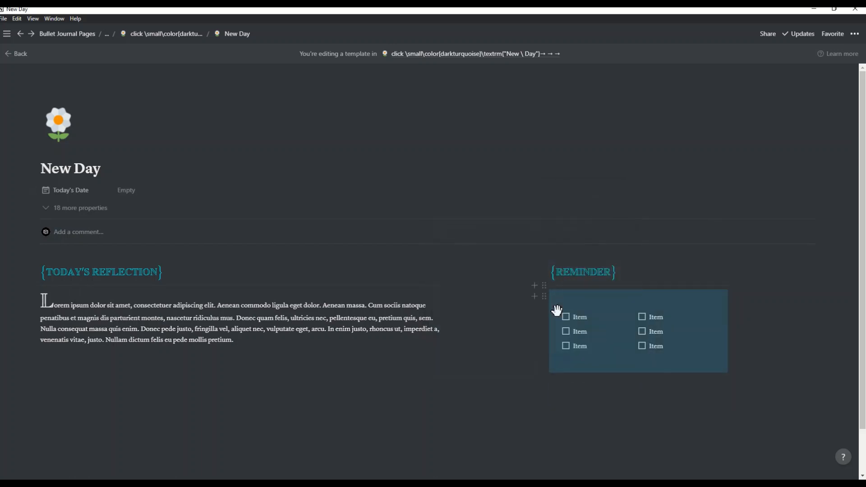
pyautogui.click(567, 300)
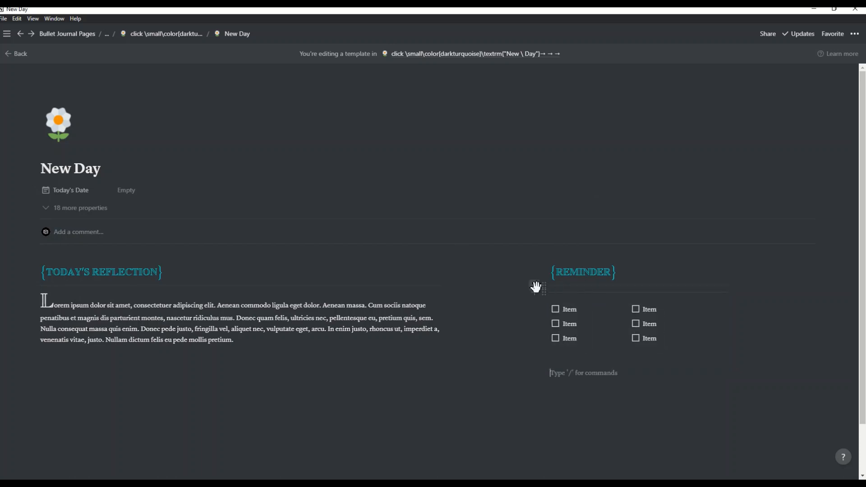
pyautogui.click(544, 293)
pyautogui.click(527, 269)
pyautogui.moveTo(570, 363)
pyautogui.mouseDown()
pyautogui.moveTo(560, 340)
pyautogui.moveTo(560, 352)
pyautogui.mouseUp()
pyautogui.press('Delete')
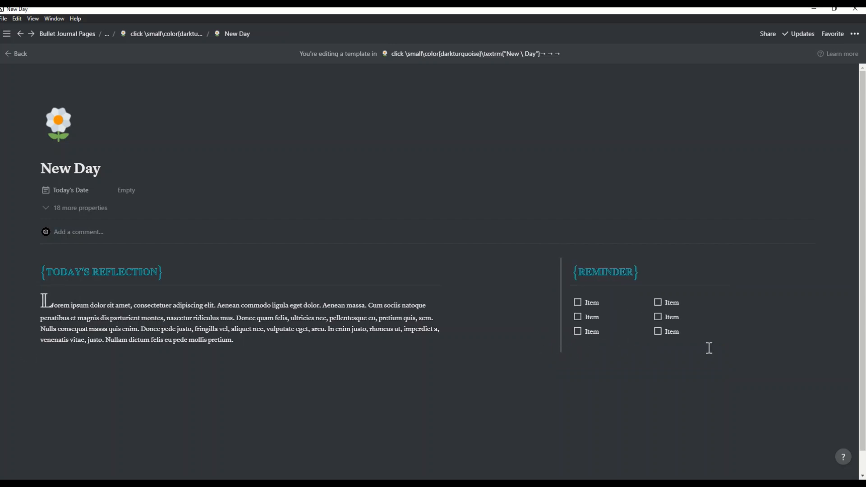
# Step: Widen the spacer before the REMINDER column, extend that column's outer edge, and space its two checkbox columns further apart
pyautogui.moveTo(740, 330); pyautogui.dragTo(759, 328)
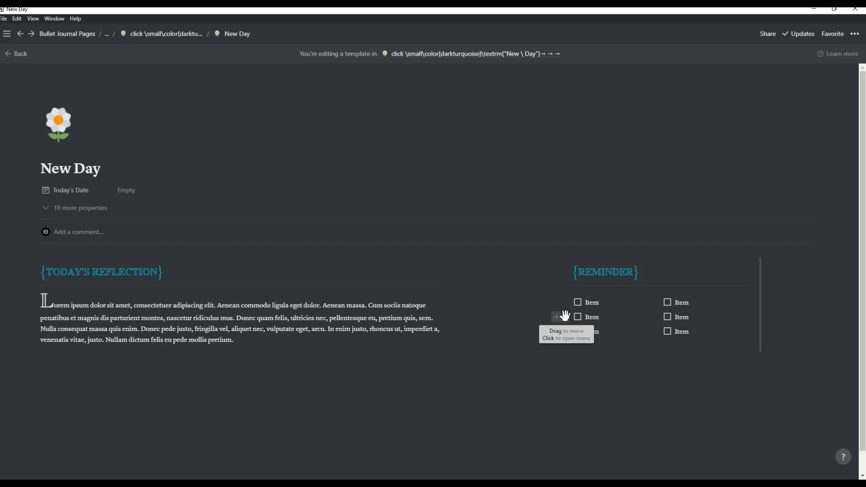
pyautogui.moveTo(573, 257); pyautogui.dragTo(583, 256)
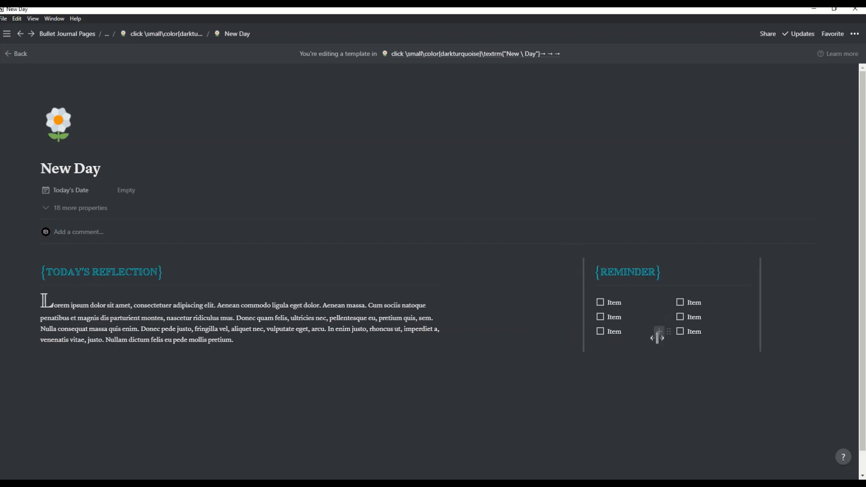
pyautogui.moveTo(664, 339); pyautogui.dragTo(669, 338)
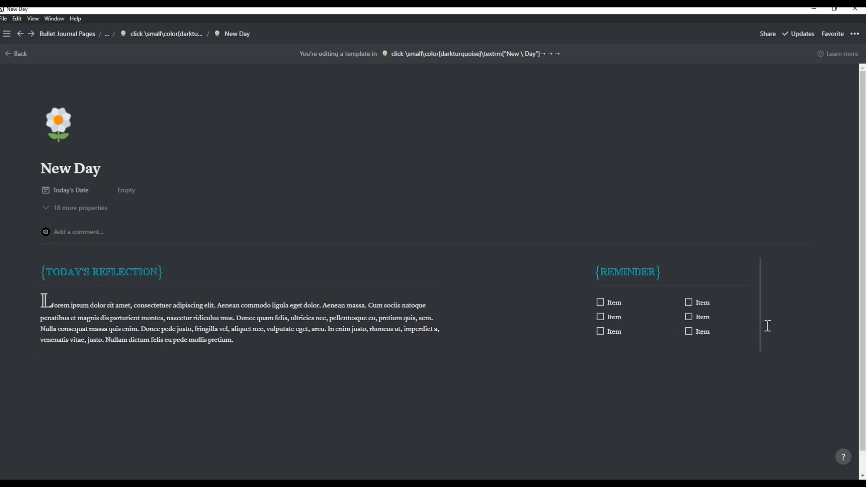
# Step: Leave the template editor and create a gallery entry from the New Day template
pyautogui.click(18, 60)
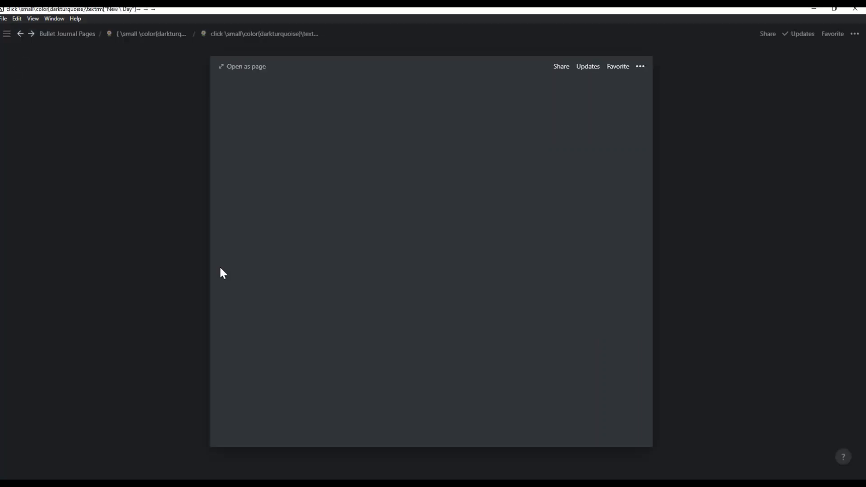
pyautogui.click(788, 376)
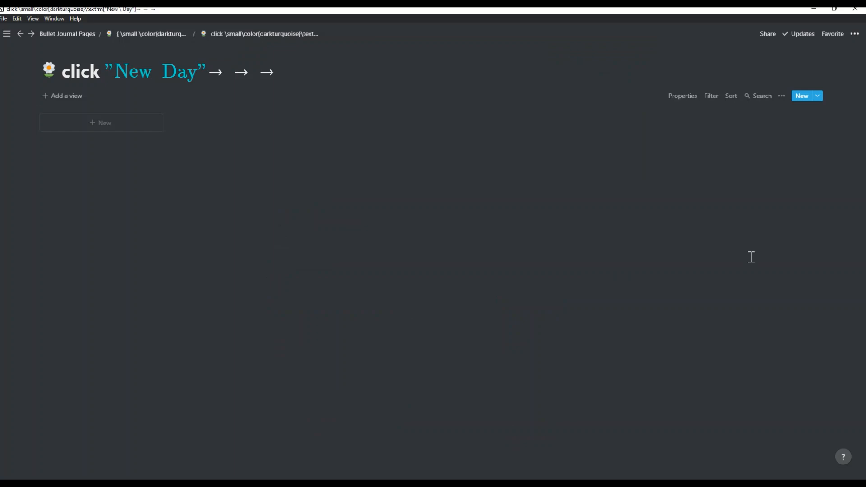
pyautogui.click(817, 96)
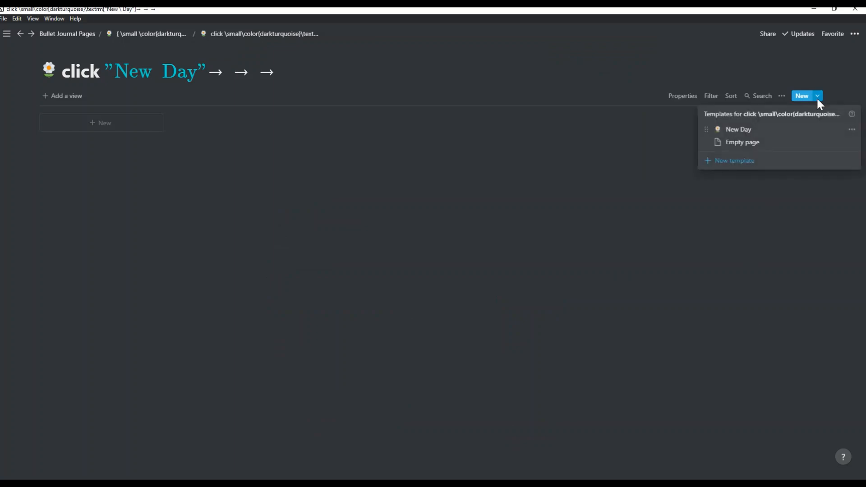
pyautogui.click(734, 135)
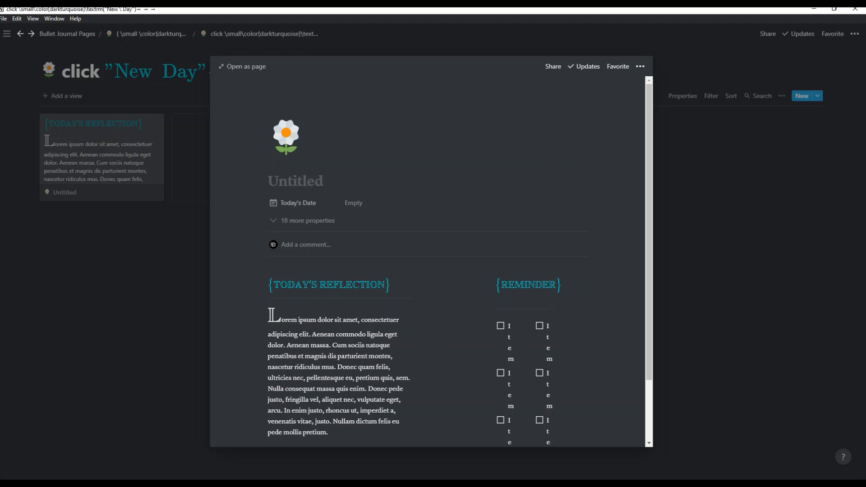
# Step: Open the new entry as a full page and expand its hidden properties
pyautogui.click(243, 67)
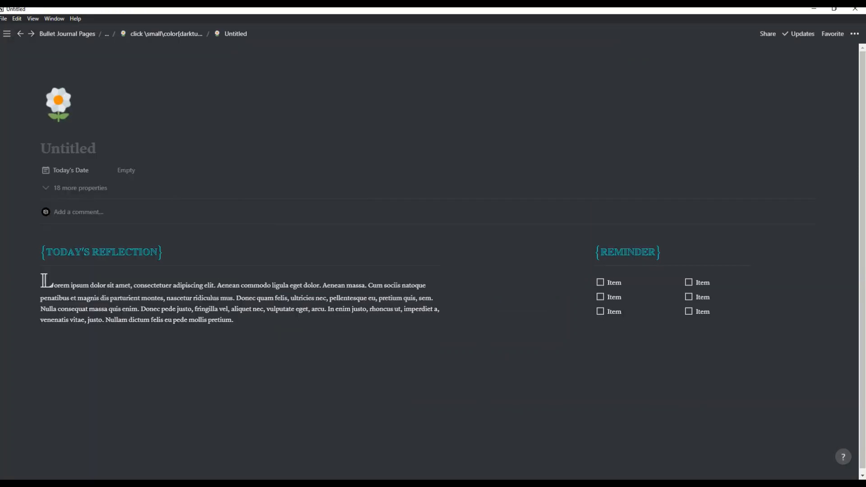
pyautogui.click(80, 188)
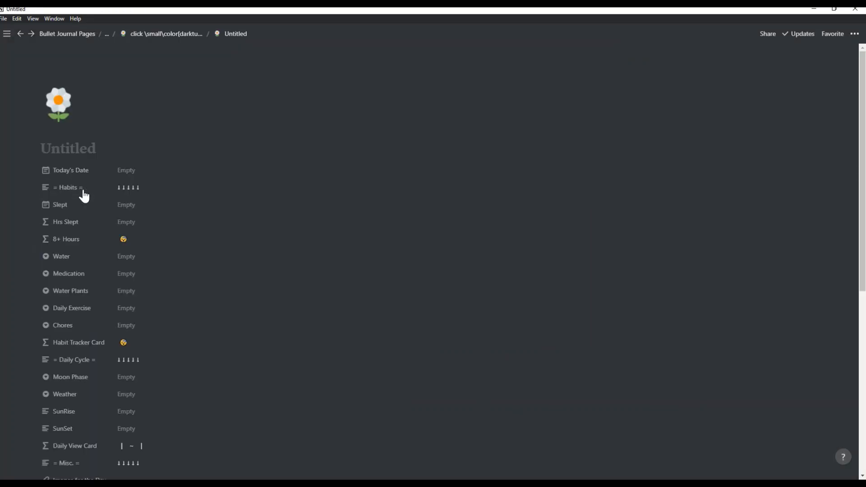
# Step: Title the new entry "Journal Entry 01" and set Today's Date to Nov 14, 2020
pyautogui.click(87, 153)
pyautogui.write('Journal Entry 01')
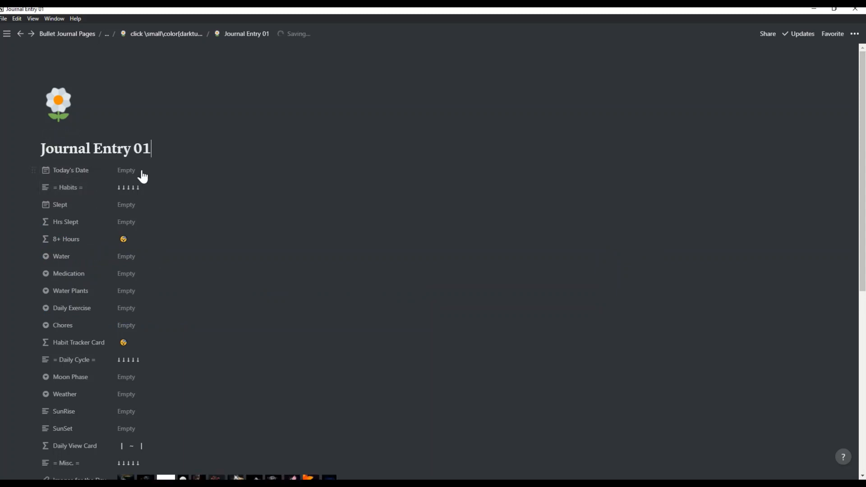
pyautogui.click(142, 175)
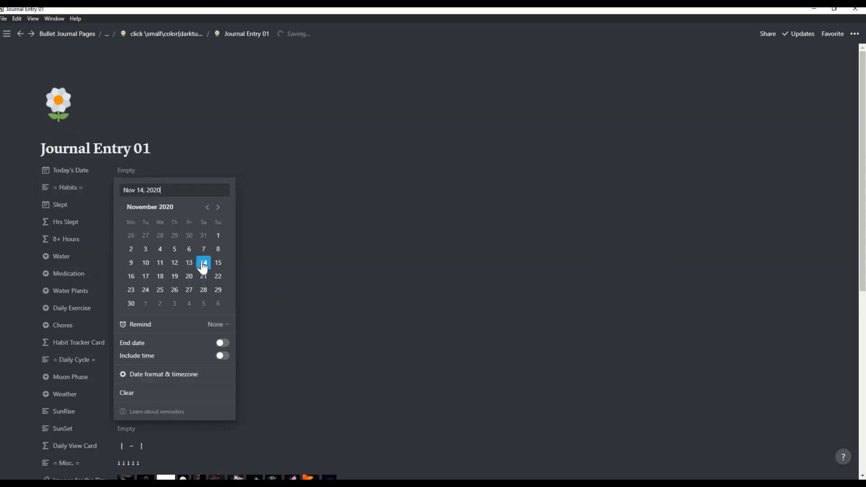
pyautogui.press('Escape')
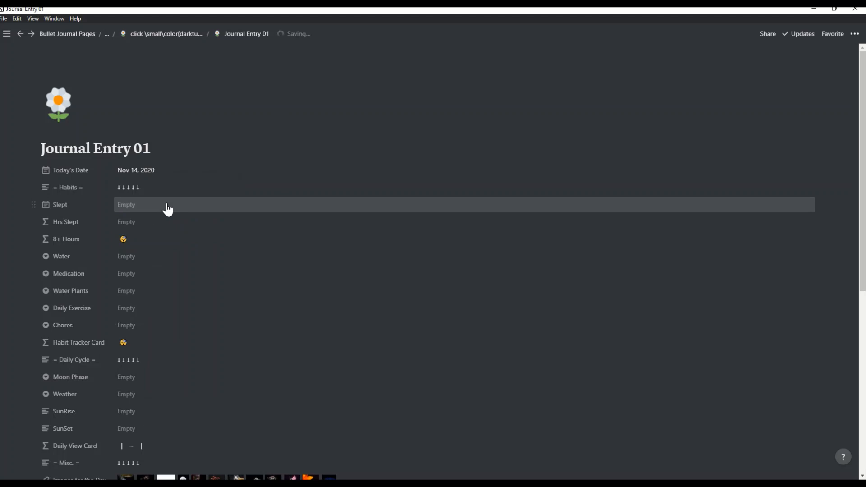
# Step: Set Slept to a timed range on Nov 14, 2020, from 2:00 AM to 7:00 AM
pyautogui.click(167, 207)
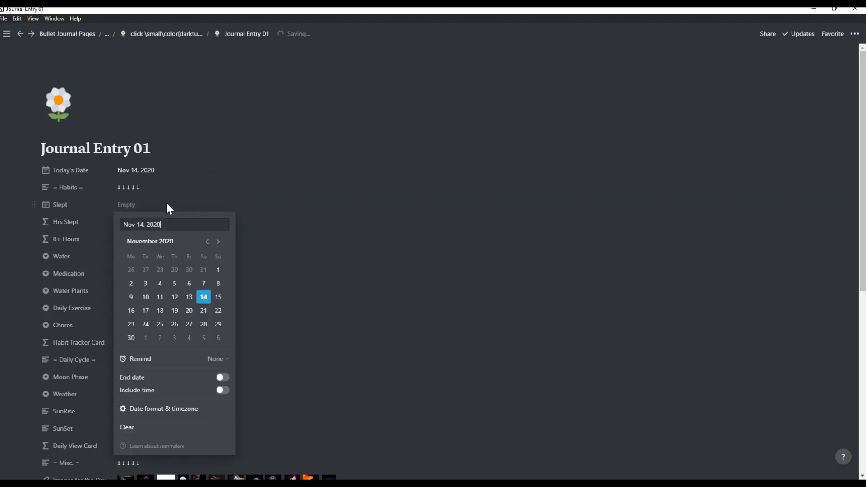
pyautogui.click(219, 378)
pyautogui.click(223, 392)
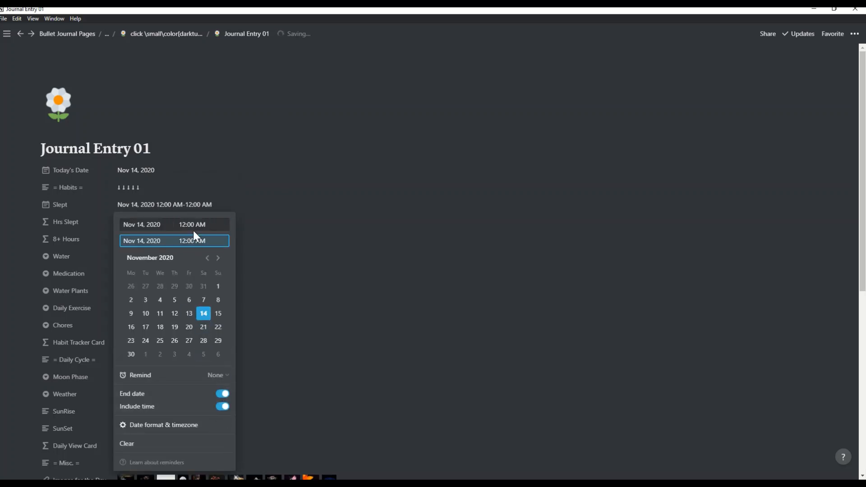
pyautogui.click(187, 224)
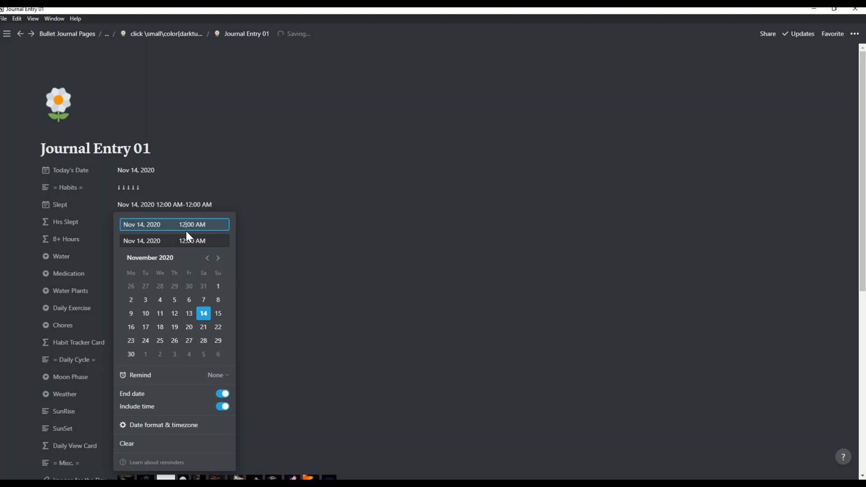
pyautogui.press('BackSpace')
pyautogui.click(189, 241)
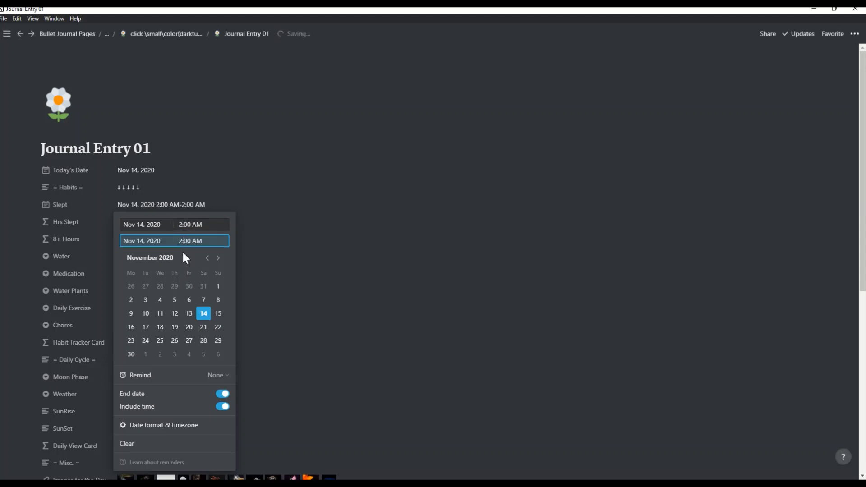
pyautogui.press('BackSpace')
pyautogui.write('7')
pyautogui.click(246, 351)
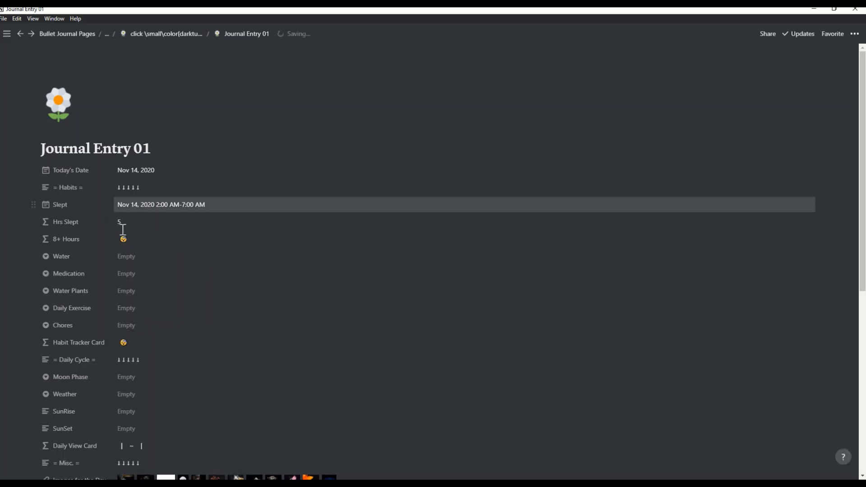
# Step: Fill in the habits: four drops for Water, one pill for Medication, and the plant for Water Plants
pyautogui.click(127, 261)
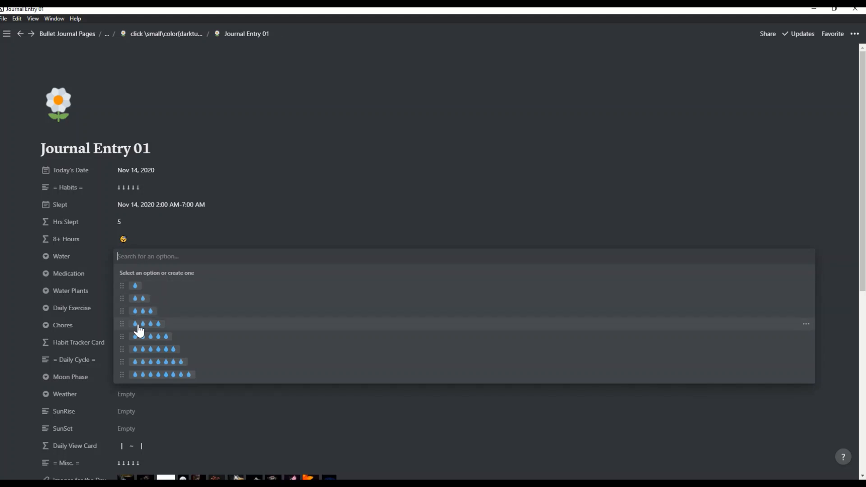
pyautogui.click(139, 331)
pyautogui.click(131, 275)
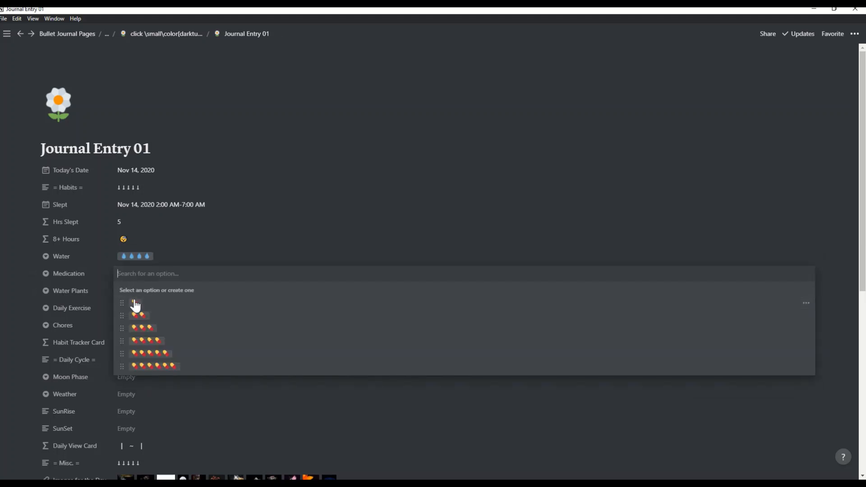
pyautogui.click(134, 304)
pyautogui.click(135, 293)
pyautogui.click(134, 321)
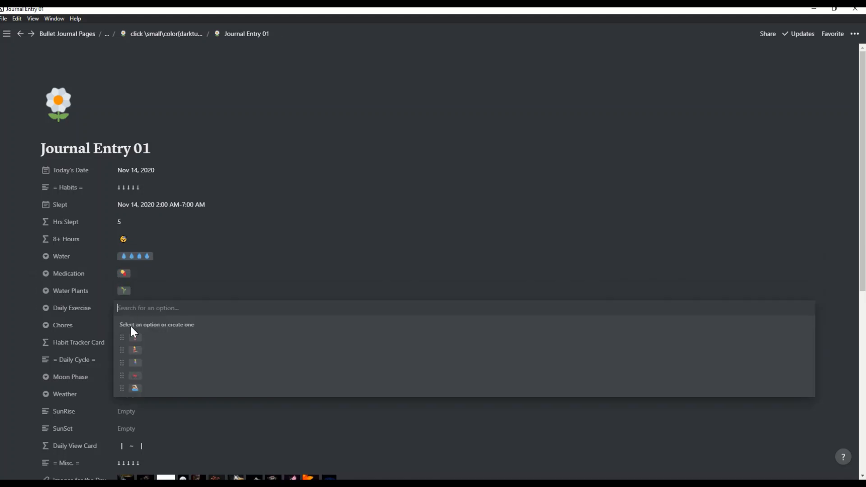
# Step: Set Daily Exercise to the walking figure and Chores to the broom
pyautogui.click(131, 310)
pyautogui.click(136, 365)
pyautogui.click(132, 328)
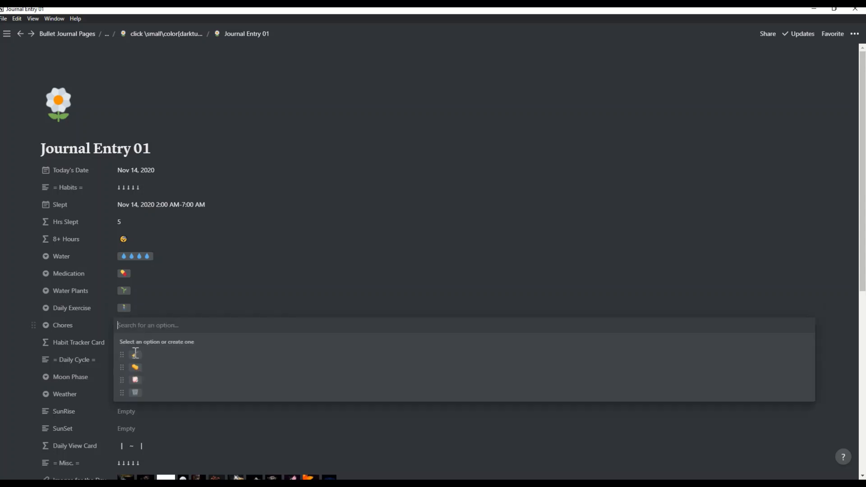
pyautogui.click(135, 359)
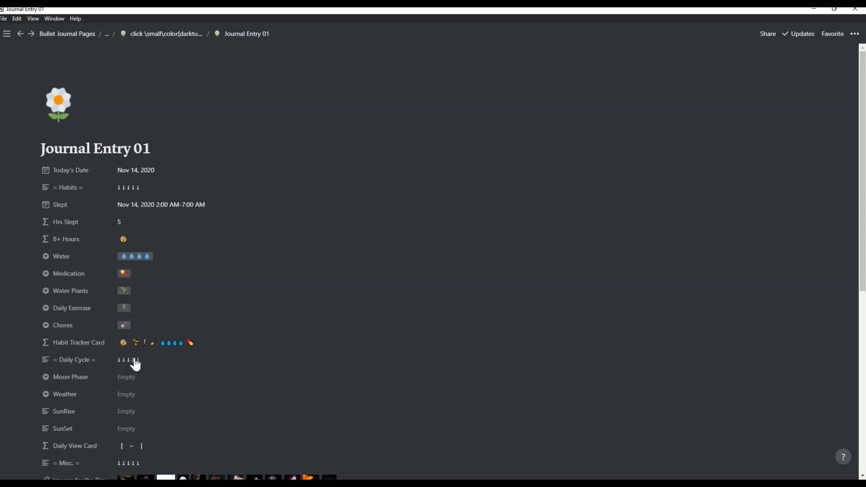
# Step: Convert the Chores property to multi-select and add the trash can as a second chore
pyautogui.click(85, 328)
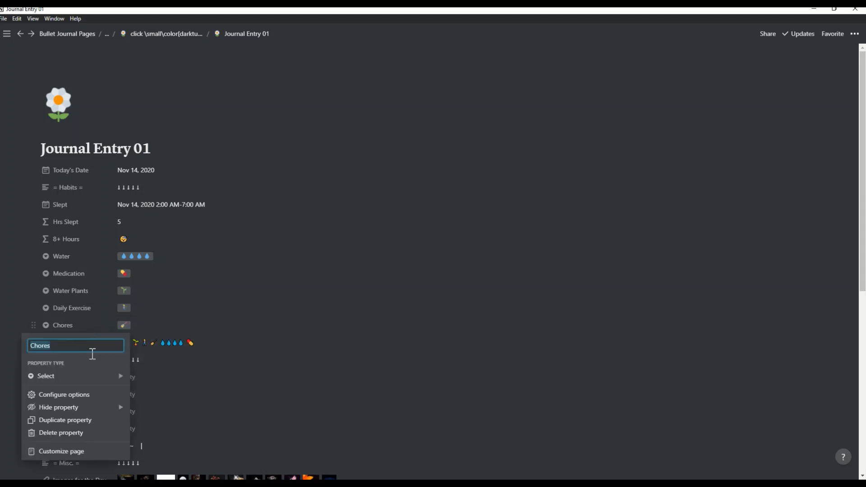
pyautogui.moveTo(91, 378)
pyautogui.click(161, 330)
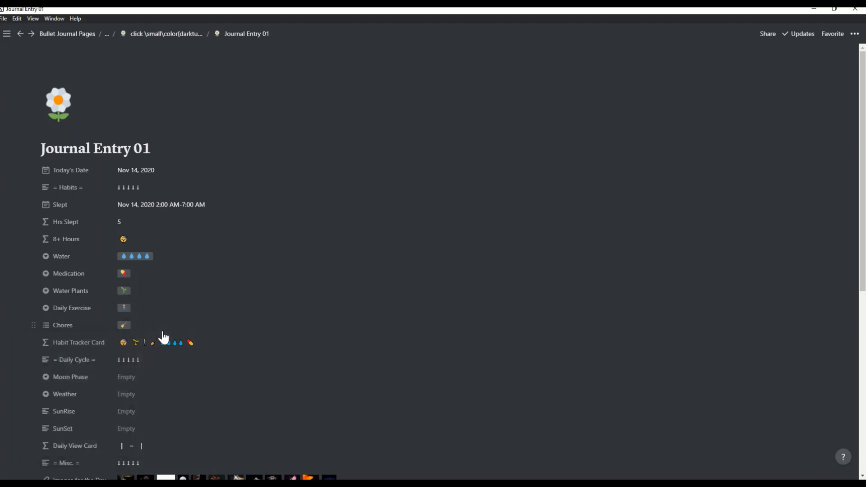
pyautogui.click(159, 328)
pyautogui.click(135, 393)
pyautogui.click(165, 422)
# Step: Set Moon Phase to the partly lit moon and Weather to the sun
pyautogui.click(131, 380)
pyautogui.click(142, 353)
pyautogui.click(153, 400)
pyautogui.click(148, 248)
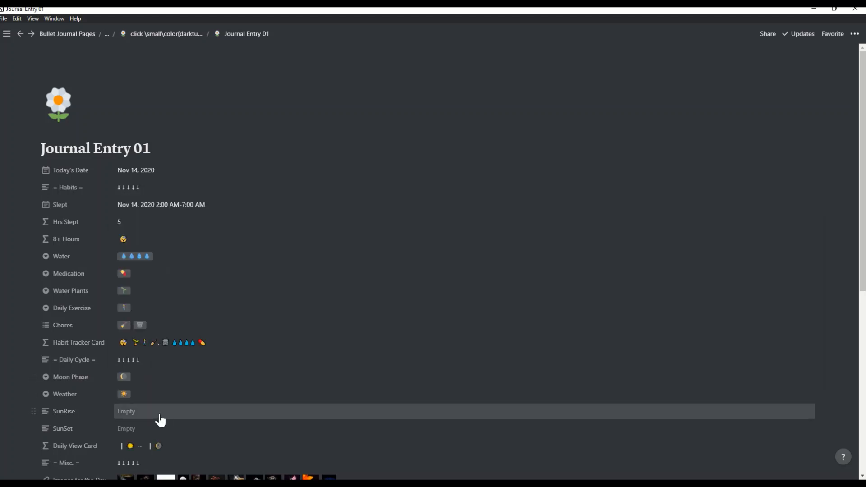
# Step: Enter 6:57 AM as the SunRise time and 5:26 PM as the SunSet time
pyautogui.click(159, 413)
pyautogui.write('6:57')
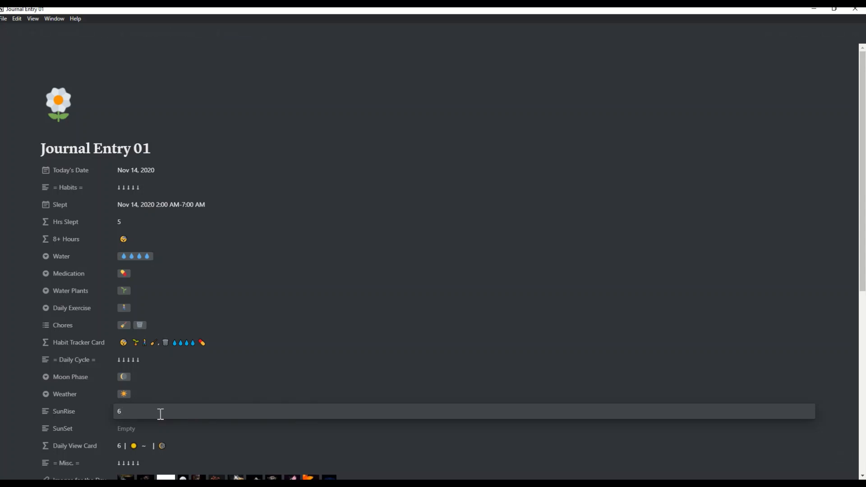
pyautogui.write(' AM')
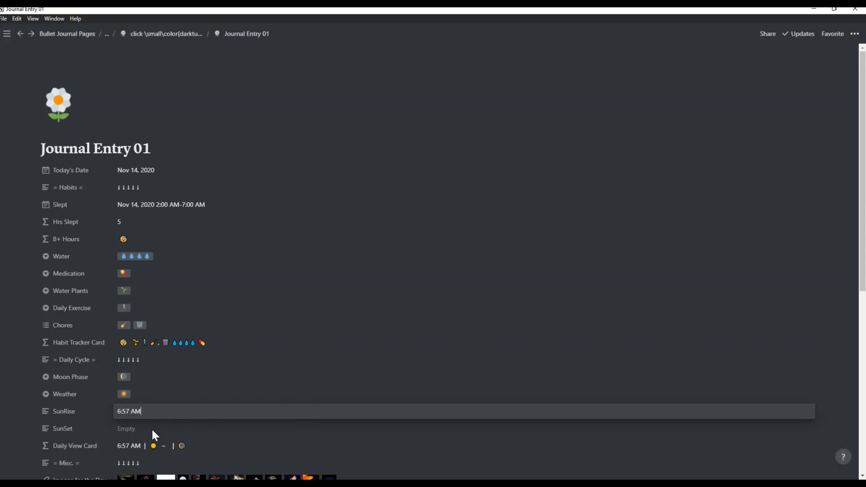
pyautogui.click(151, 428)
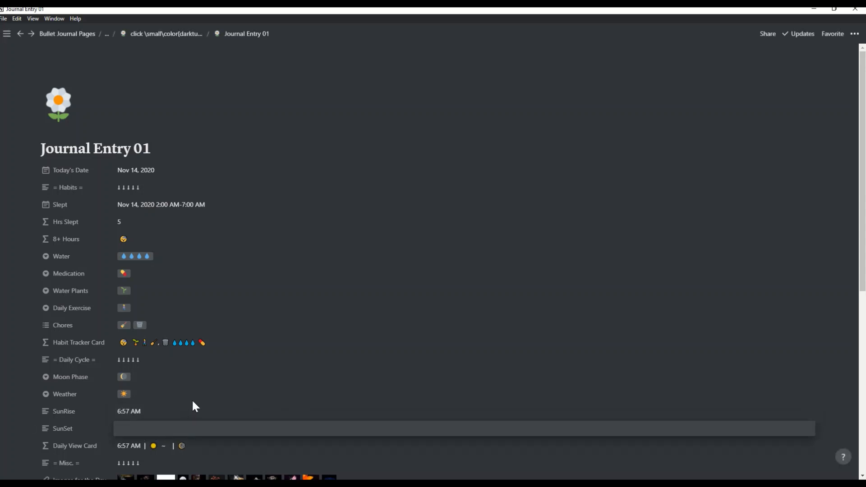
pyautogui.write('5:26 PM')
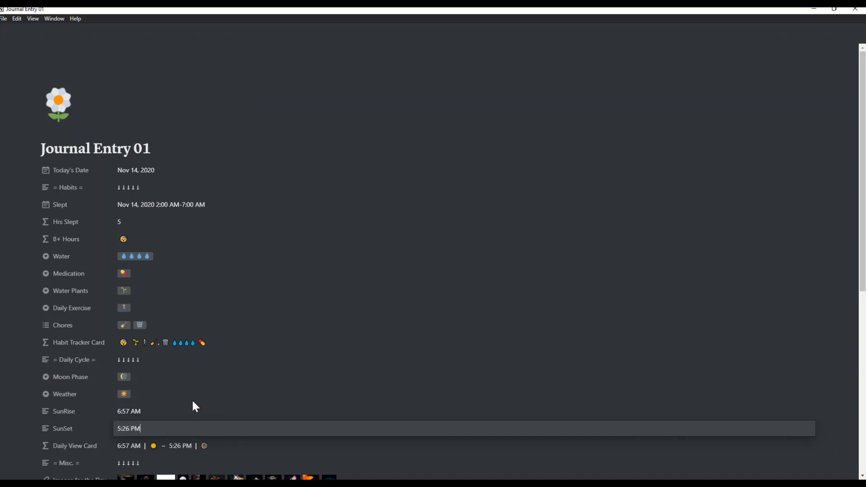
pyautogui.press('Return')
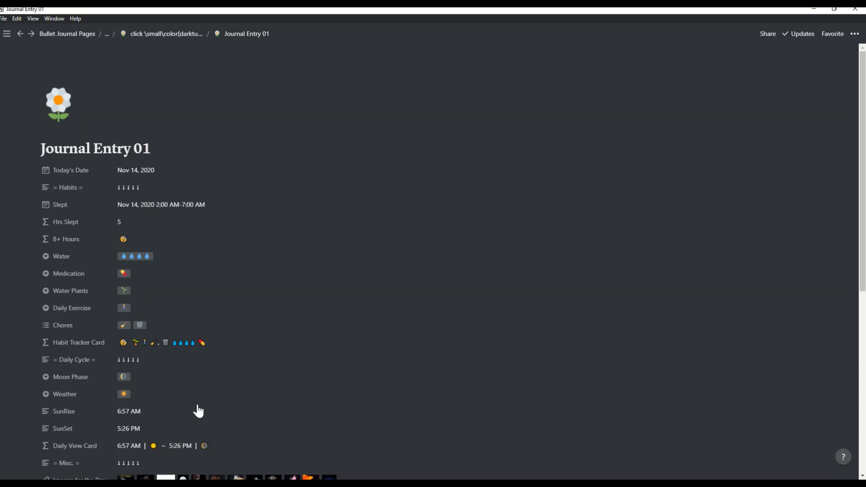
# Step: Move the panda picture to the front of the entry's Images for the Day
pyautogui.scroll(-6, 87, 439)
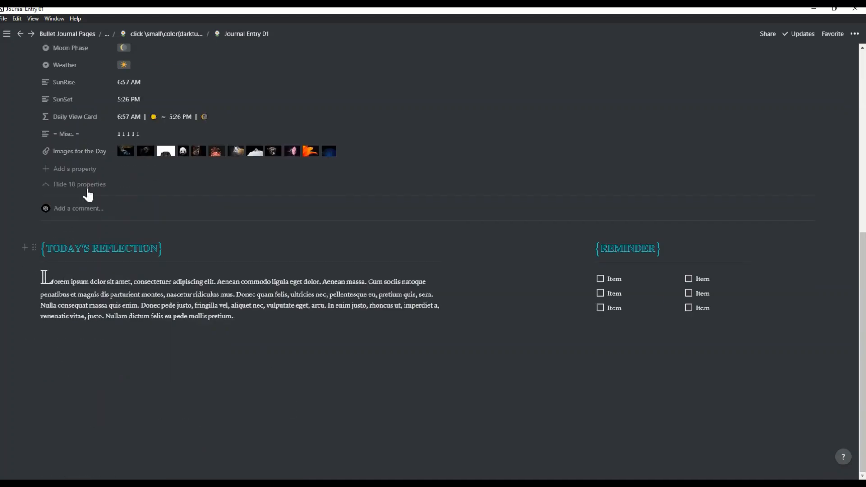
pyautogui.click(132, 159)
pyautogui.scroll(-6, 161, 182)
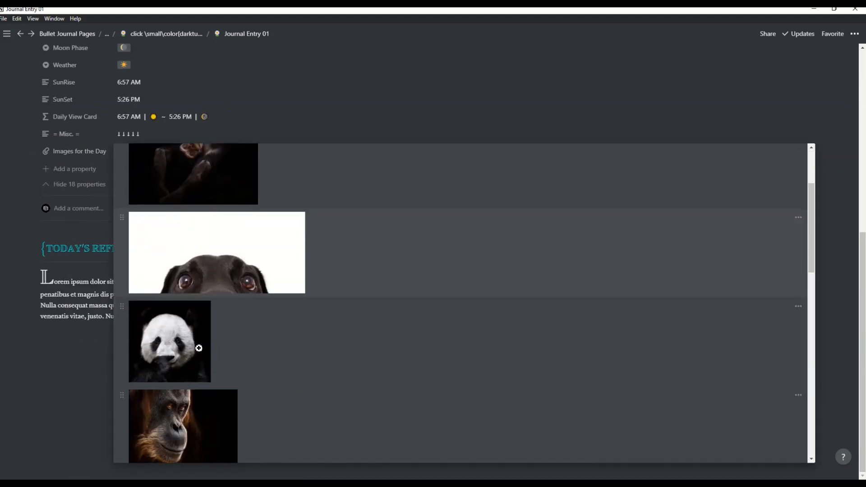
pyautogui.scroll(4, 164, 183)
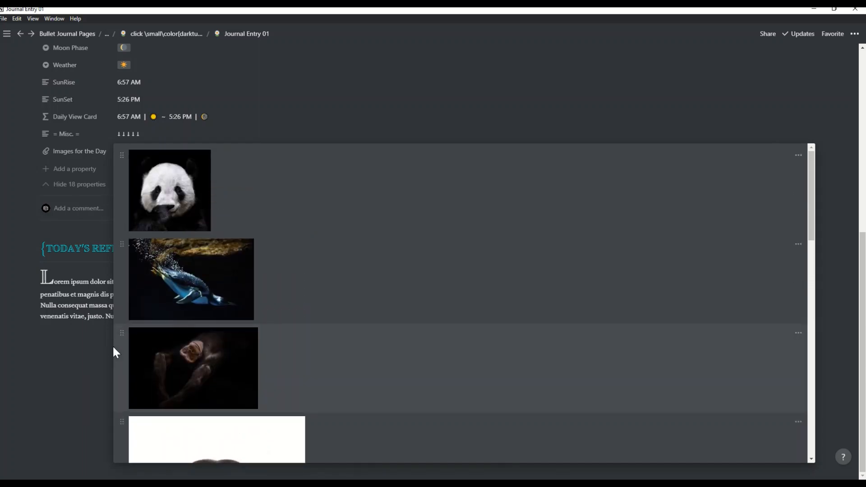
pyautogui.click(65, 256)
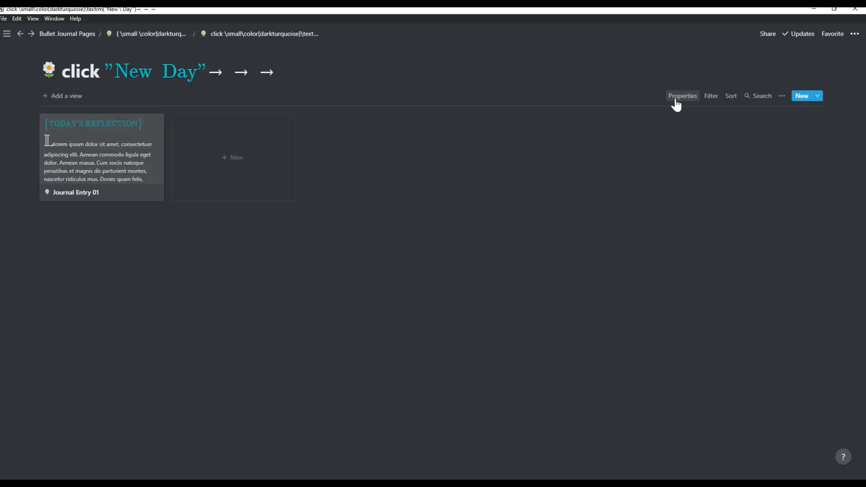
# Step: In the New Day gallery, use Images for the Day as the card preview and set the card size to Large
pyautogui.click(676, 97)
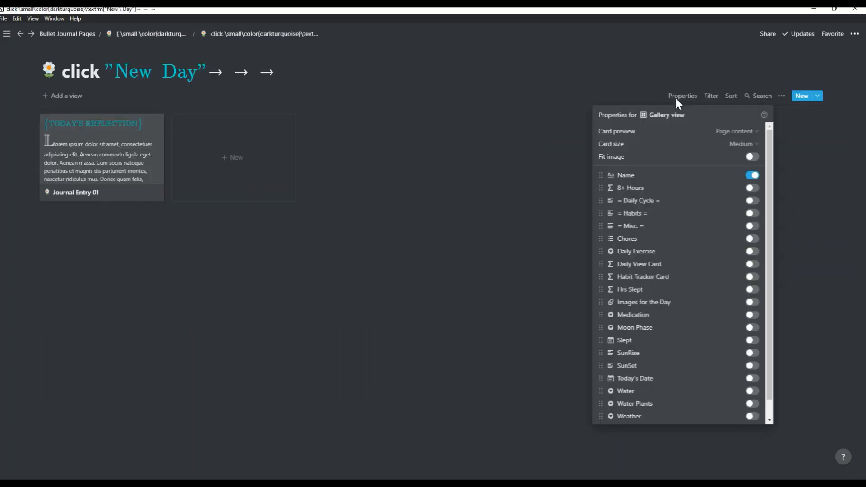
pyautogui.click(740, 131)
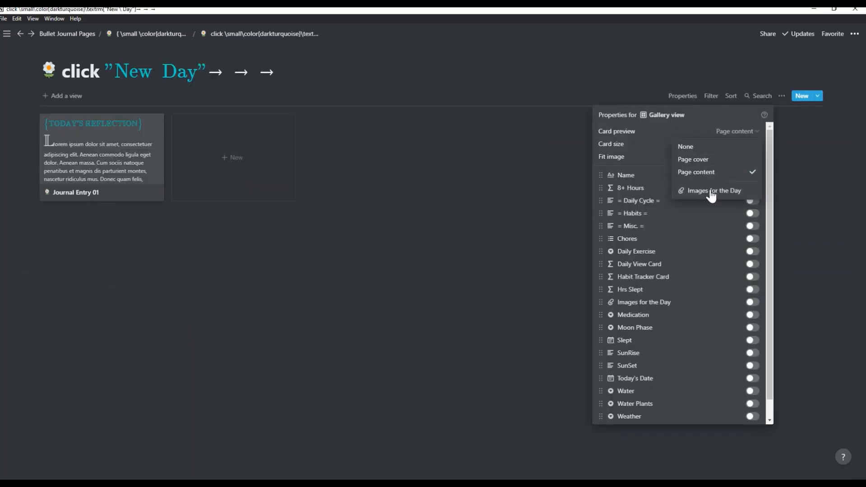
pyautogui.click(714, 194)
pyautogui.click(740, 144)
pyautogui.click(731, 189)
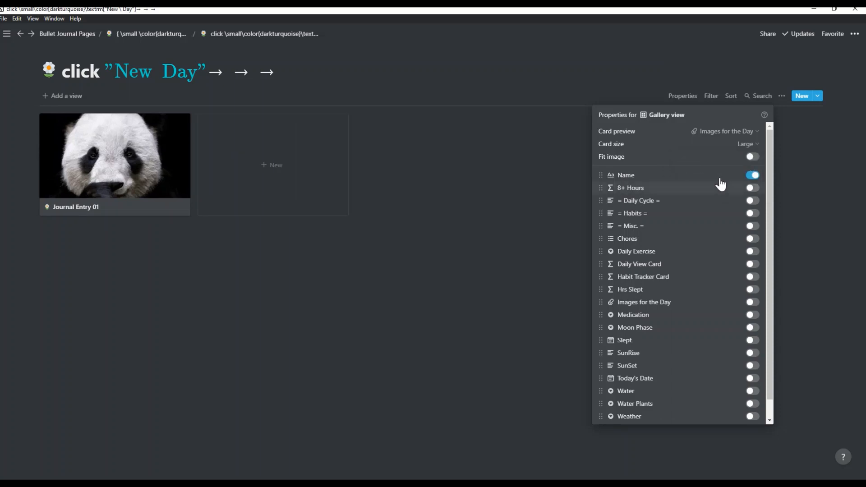
pyautogui.click(747, 162)
pyautogui.click(748, 163)
pyautogui.click(506, 197)
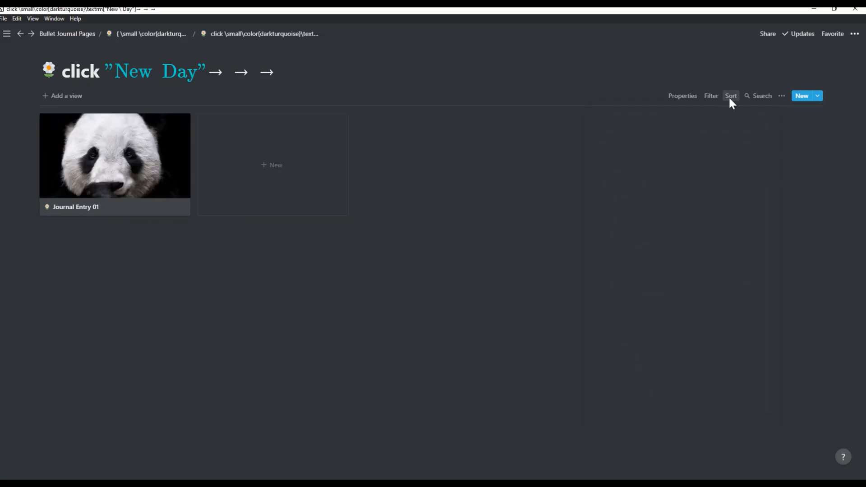
# Step: Add a sort by Today's Date to the New Day gallery view
pyautogui.click(730, 96)
pyautogui.click(669, 180)
pyautogui.click(682, 131)
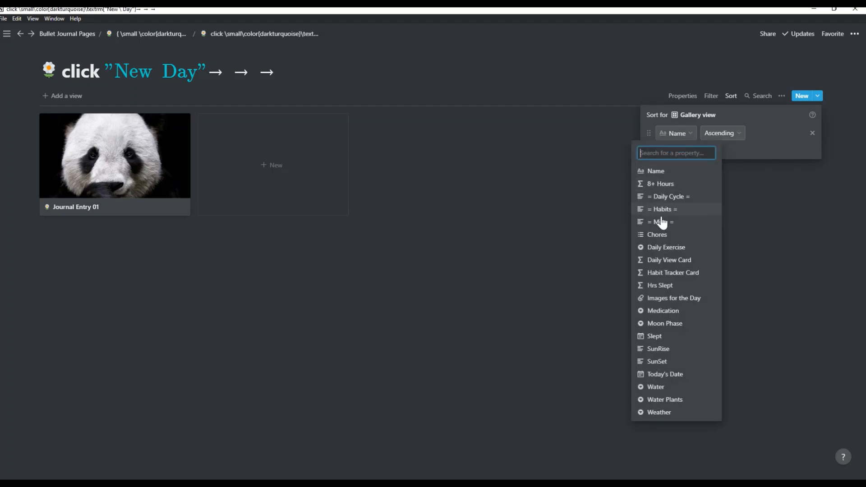
pyautogui.click(671, 375)
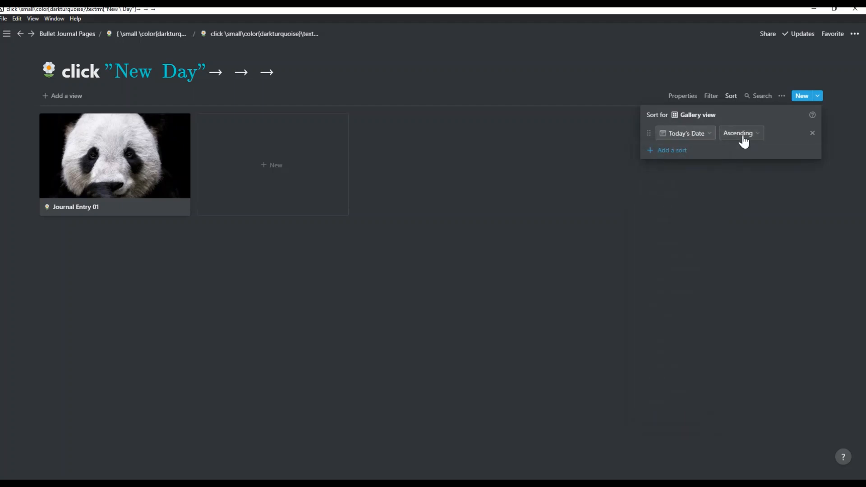
pyautogui.click(692, 179)
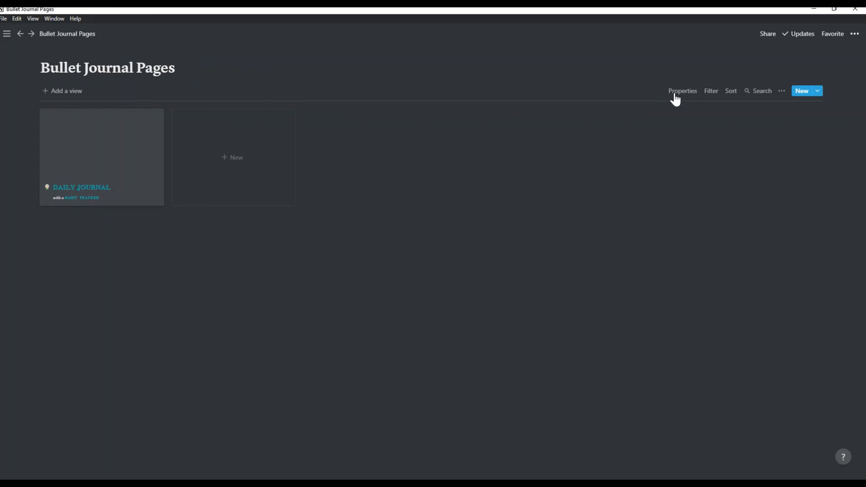
# Step: In the Bullet Journal Pages gallery, use Gallery Card and Cover Images as the card preview and set the card size to Large
pyautogui.click(676, 96)
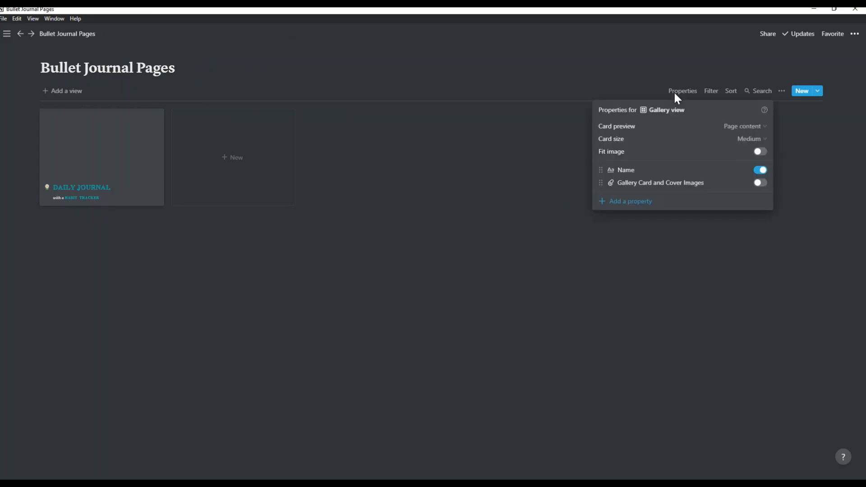
pyautogui.click(740, 129)
pyautogui.click(727, 192)
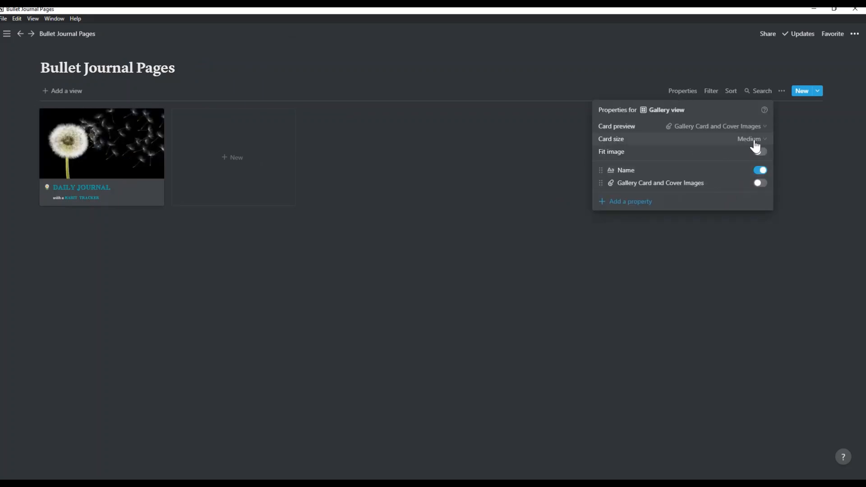
pyautogui.click(752, 140)
pyautogui.click(736, 182)
pyautogui.click(567, 199)
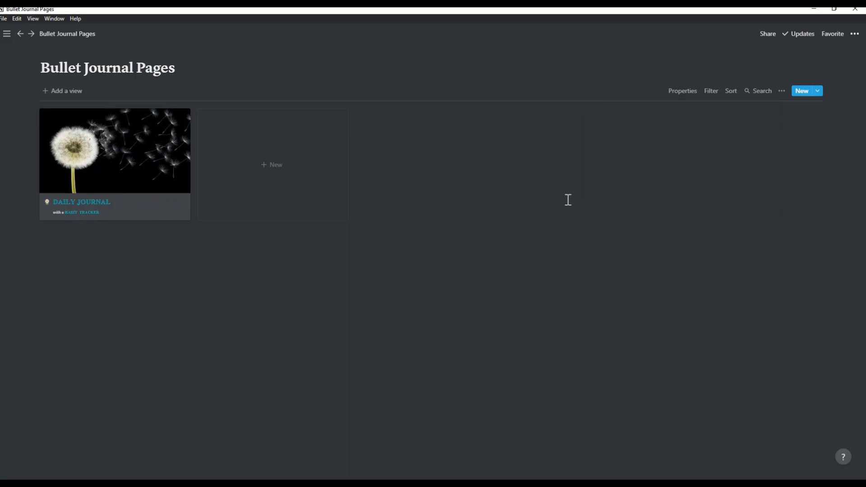
# Step: Open the Daily Journal card as a full page and customize its page view with Backlinks and Page comments set to Off
pyautogui.click(140, 169)
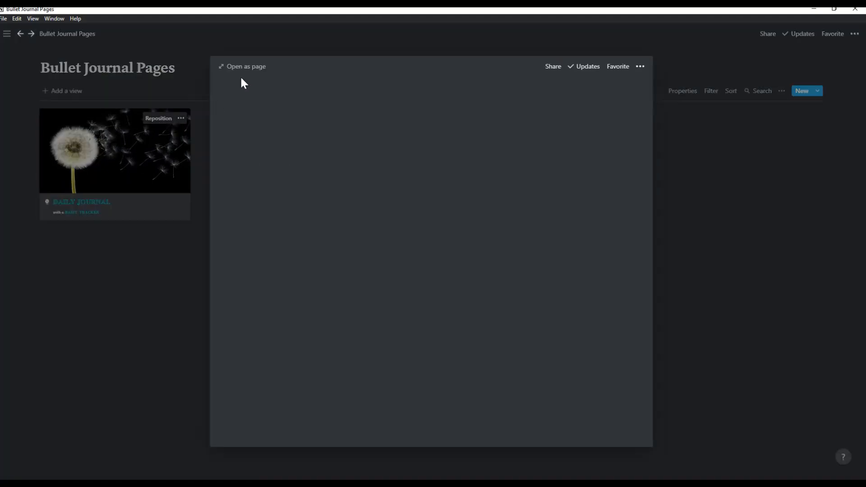
pyautogui.click(245, 67)
pyautogui.click(851, 35)
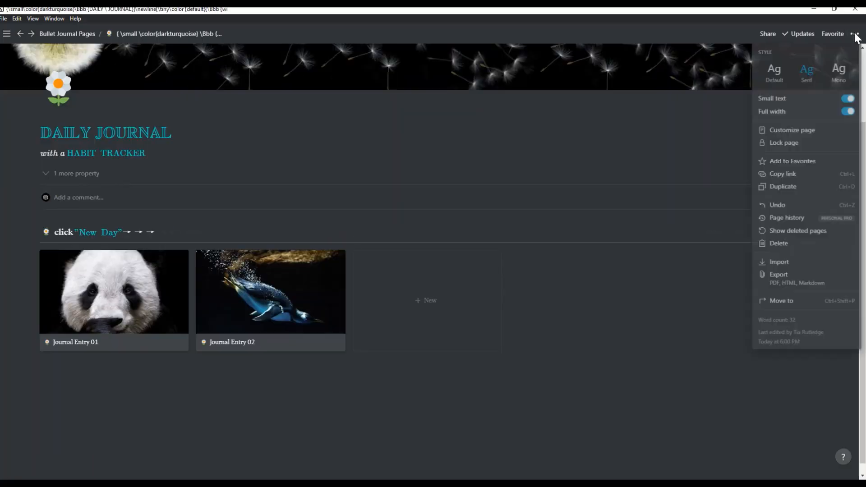
pyautogui.click(822, 130)
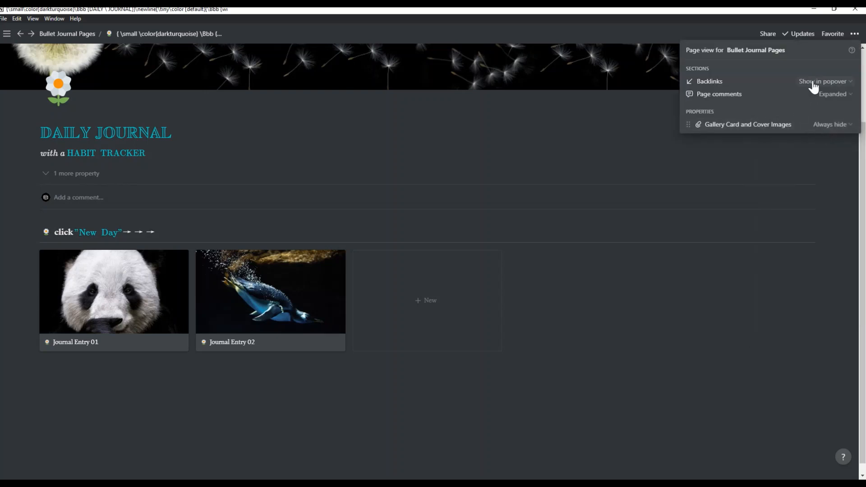
pyautogui.click(814, 86)
pyautogui.click(808, 121)
pyautogui.click(826, 94)
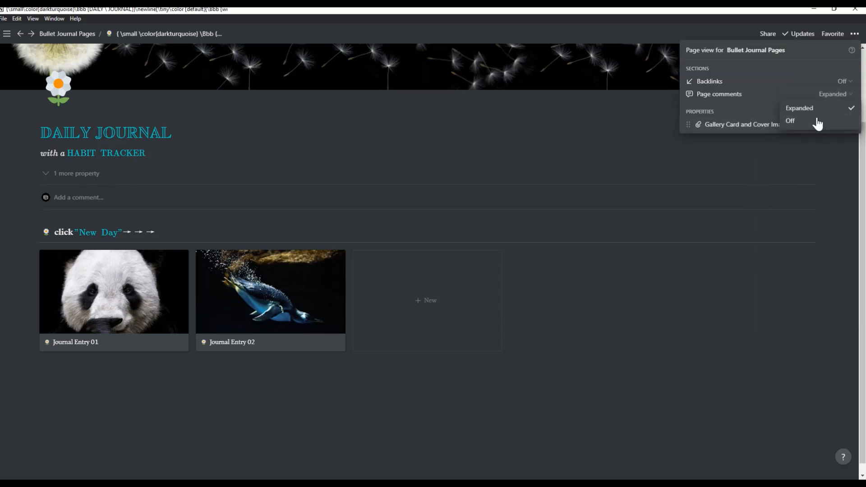
pyautogui.click(818, 121)
pyautogui.click(794, 149)
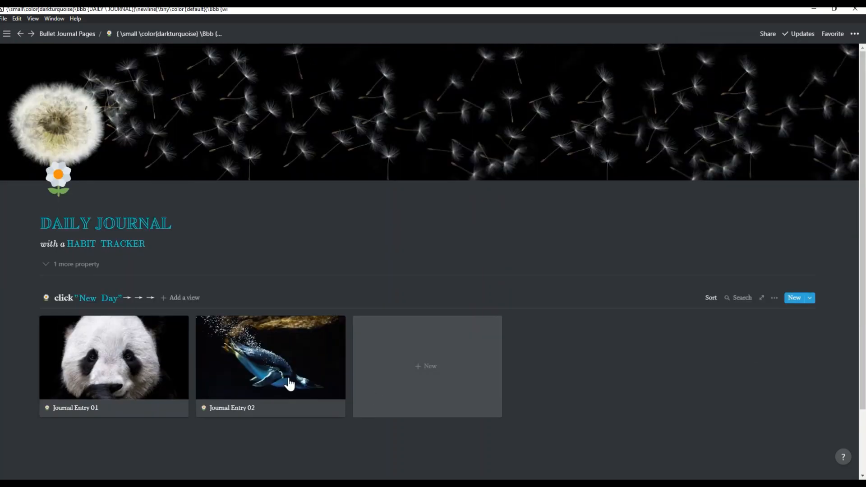
# Step: Add a Calendar view to the New Day database on the Daily Journal page
pyautogui.click(180, 298)
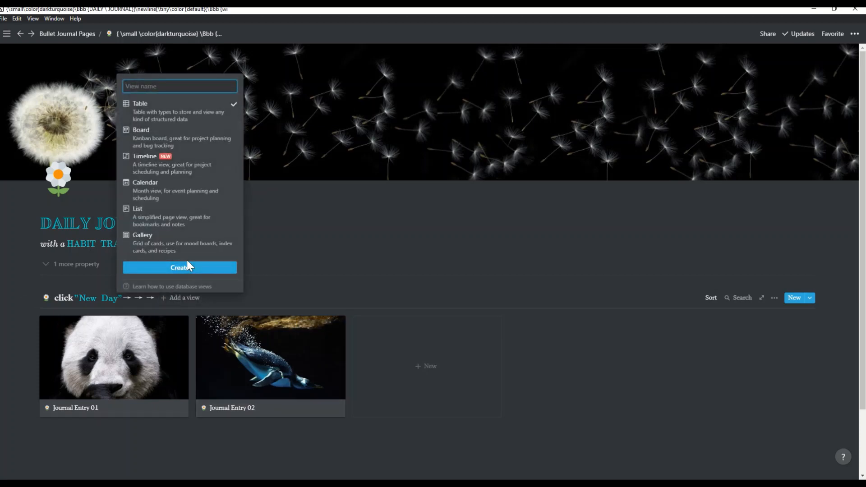
pyautogui.click(186, 193)
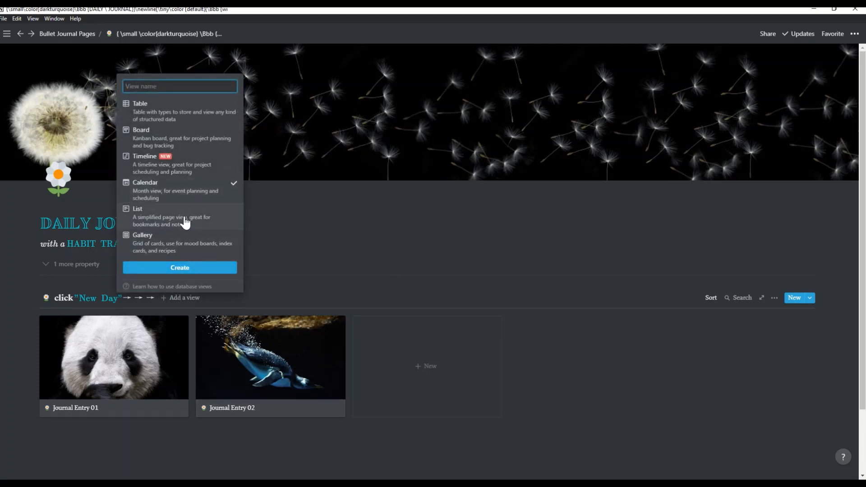
pyautogui.click(179, 269)
# Step: Show the Habit Tracker Card property on the entries in the New Day Calendar view
pyautogui.scroll(-4, 631, 257)
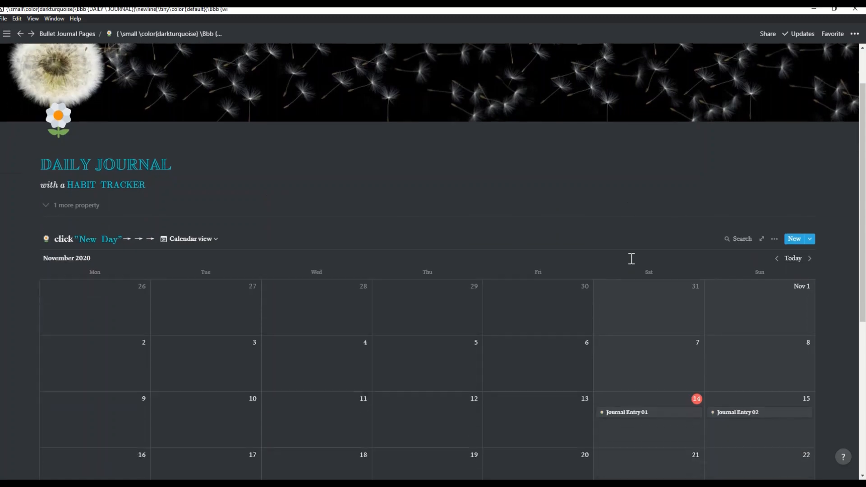
pyautogui.click(775, 117)
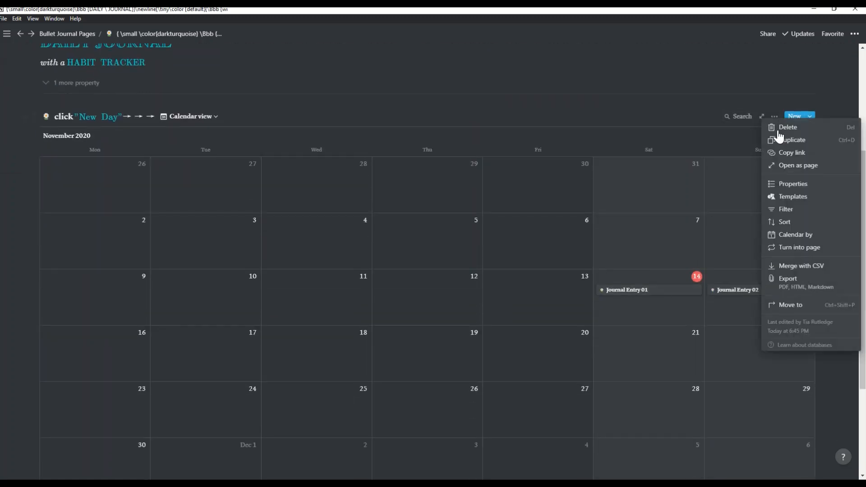
pyautogui.click(787, 187)
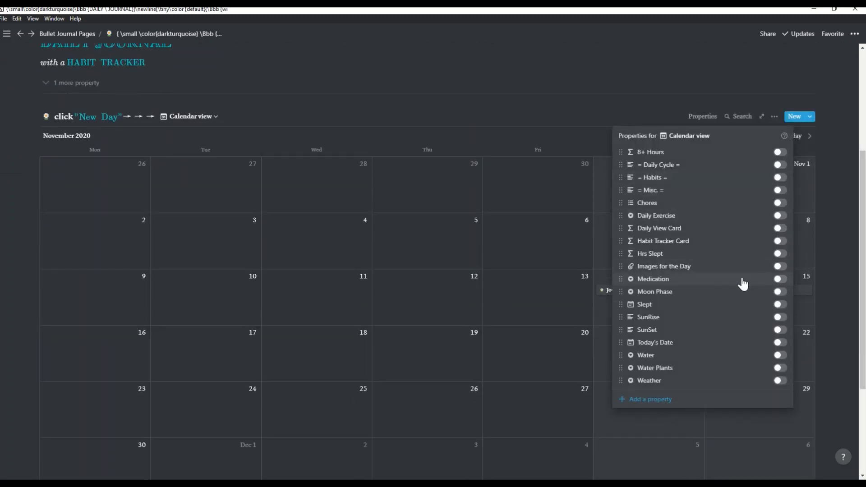
pyautogui.click(782, 242)
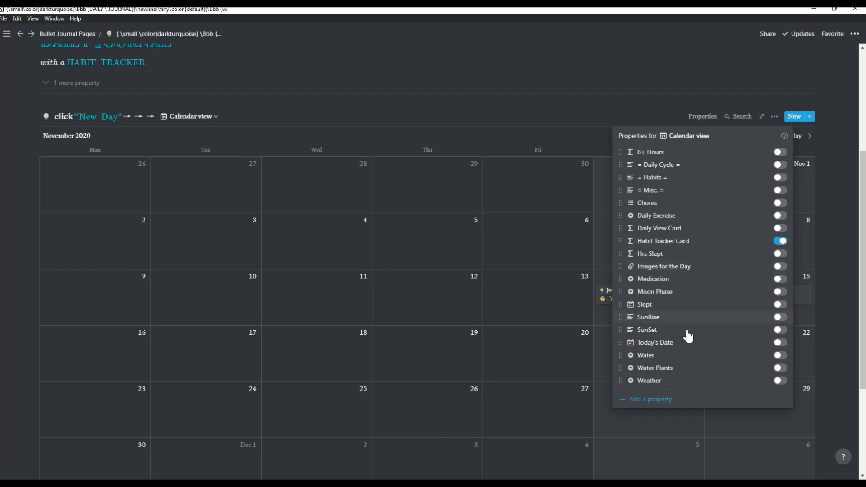
pyautogui.click(584, 139)
# Step: Add a List view to the New Day database alongside the Gallery and Calendar views
pyautogui.click(207, 119)
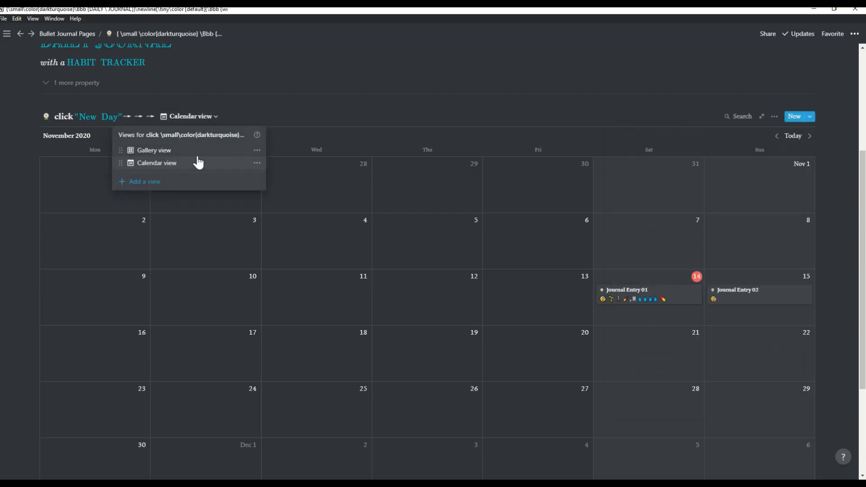
pyautogui.click(194, 182)
pyautogui.click(287, 226)
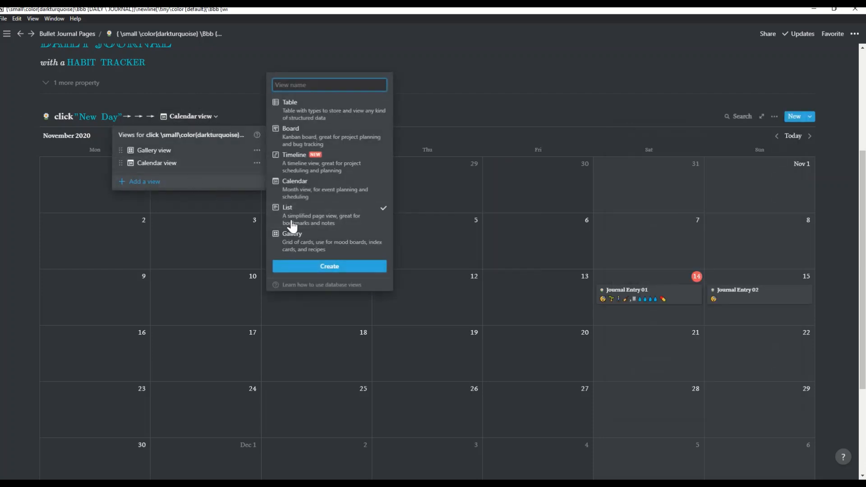
pyautogui.click(306, 266)
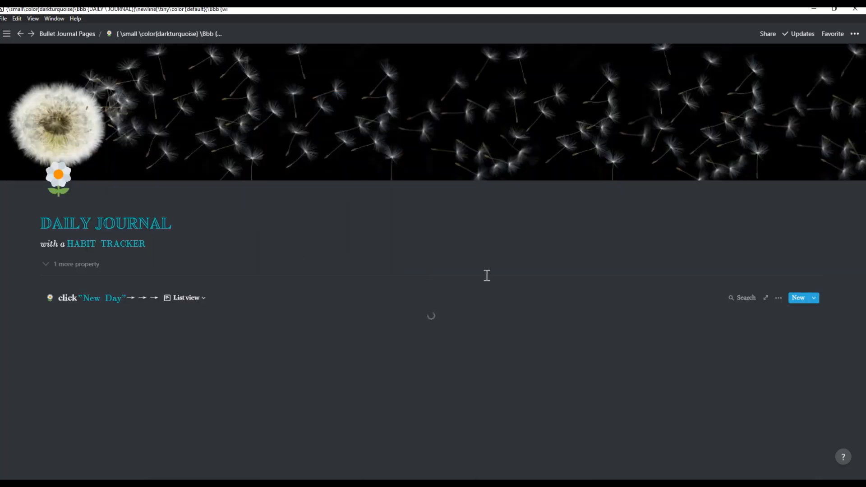
# Step: Show the Habit Tracker Card property in the List view and move it ahead of Today's Date
pyautogui.click(774, 299)
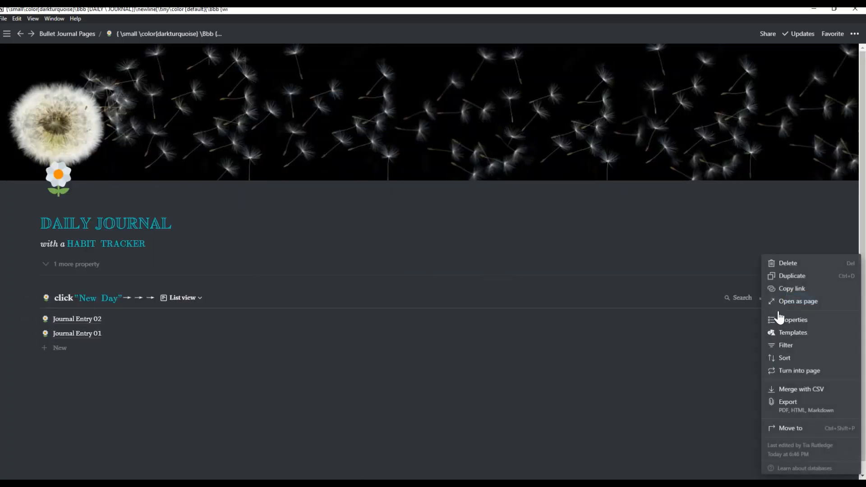
pyautogui.click(782, 322)
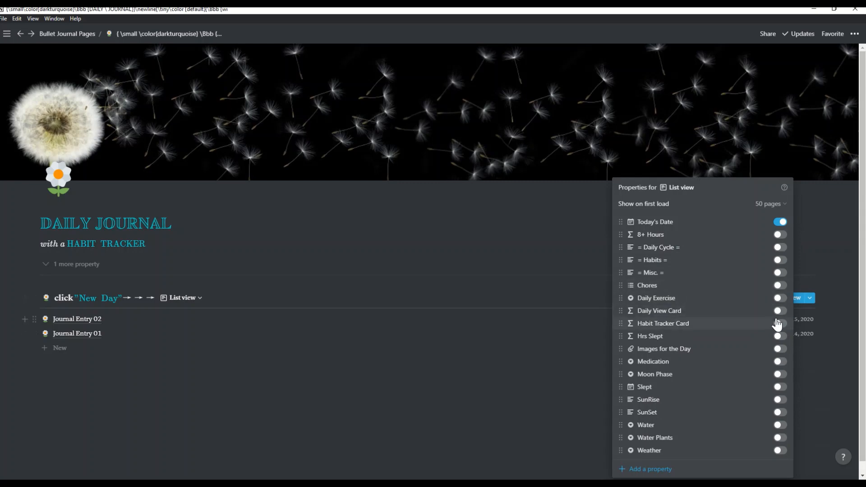
pyautogui.click(779, 323)
pyautogui.moveTo(622, 324); pyautogui.dragTo(630, 225)
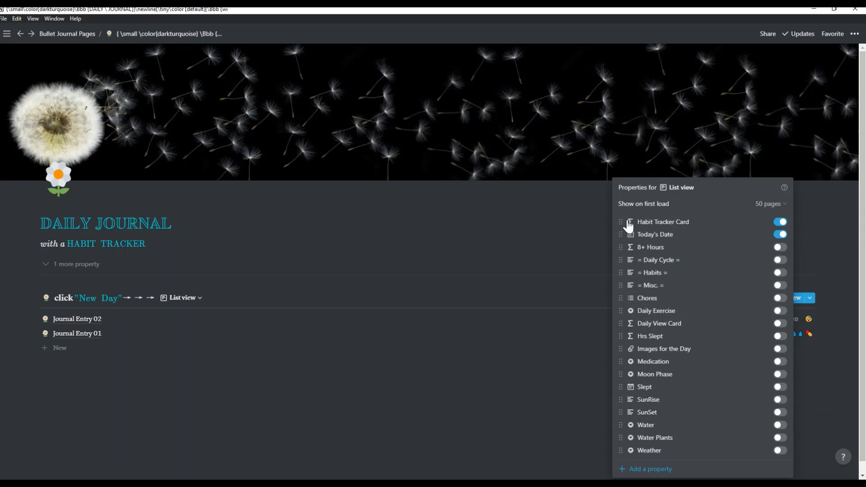
pyautogui.click(556, 337)
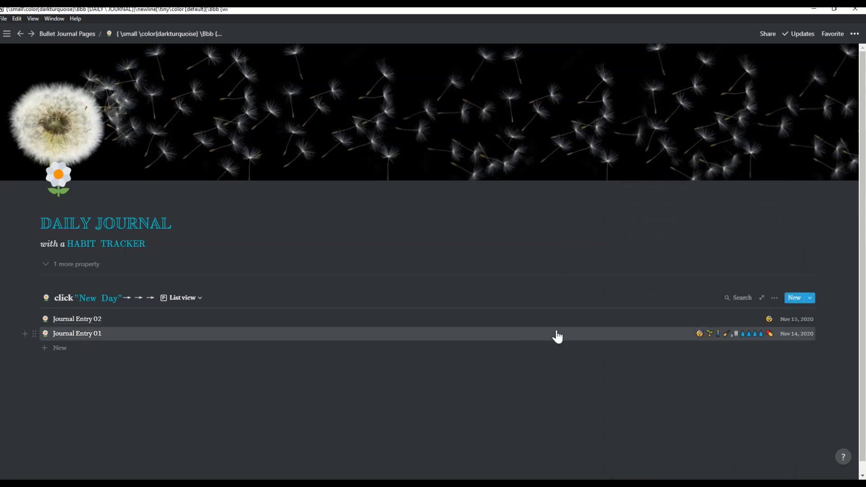
# Step: Add a sort by Today's Date to the List view, and switch the New Day database back to its Gallery view
pyautogui.click(773, 298)
pyautogui.click(784, 359)
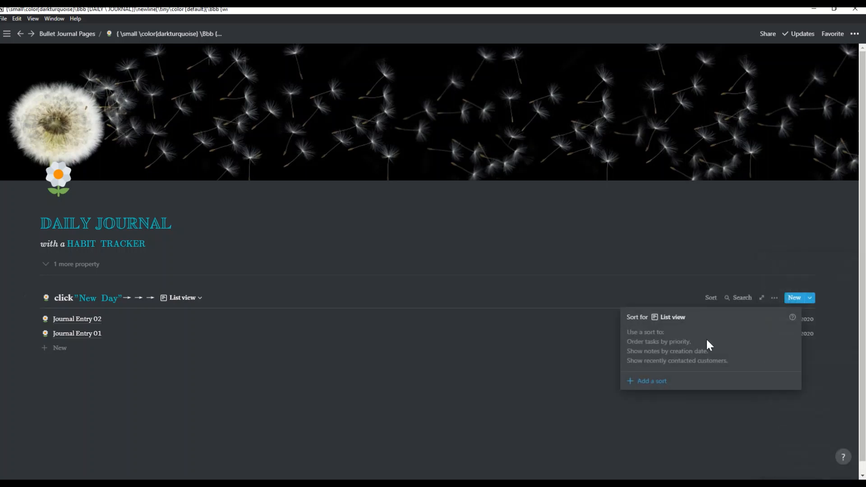
pyautogui.click(656, 383)
pyautogui.click(662, 336)
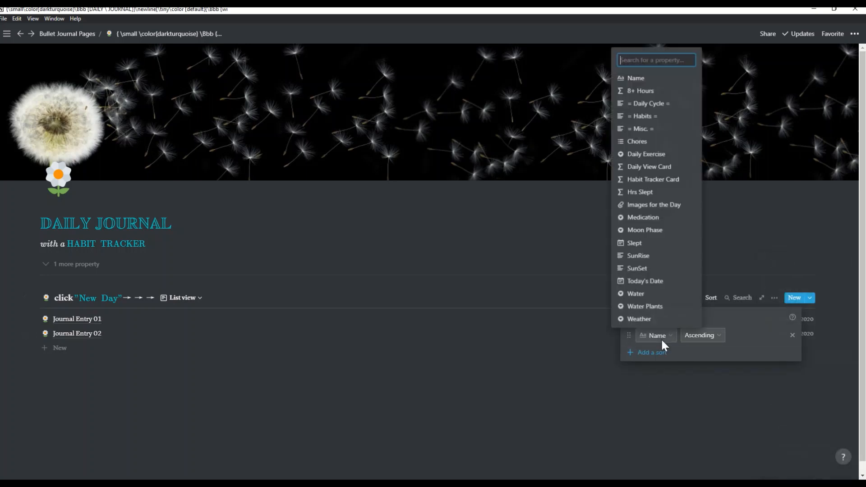
pyautogui.click(658, 281)
pyautogui.click(574, 382)
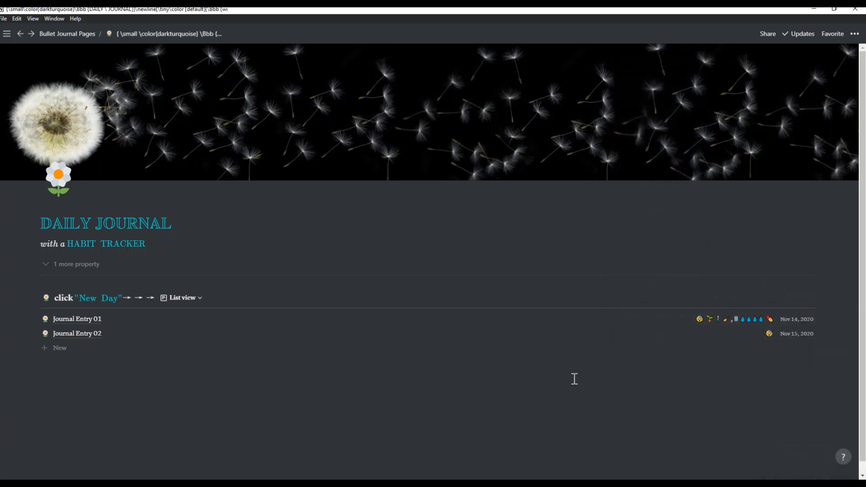
pyautogui.click(185, 298)
pyautogui.click(176, 333)
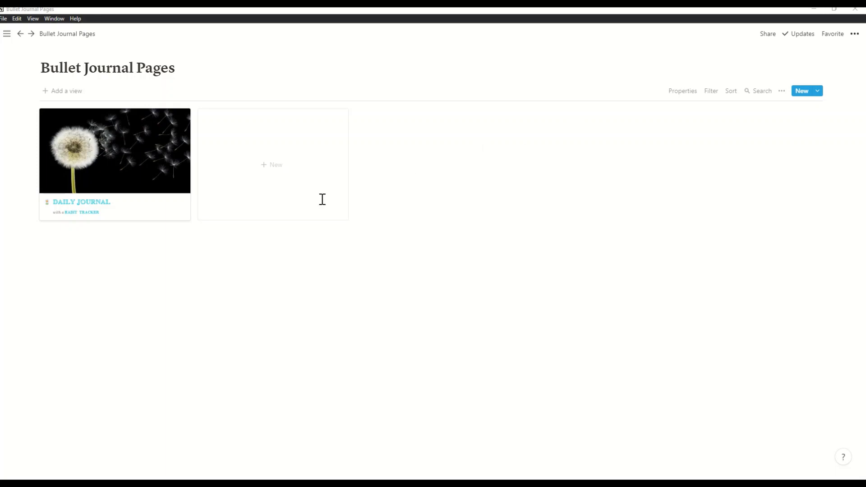
# Step: Open the Daily Journal card as a full page and view Journal Entry 01 from its gallery as a full page
pyautogui.click(154, 179)
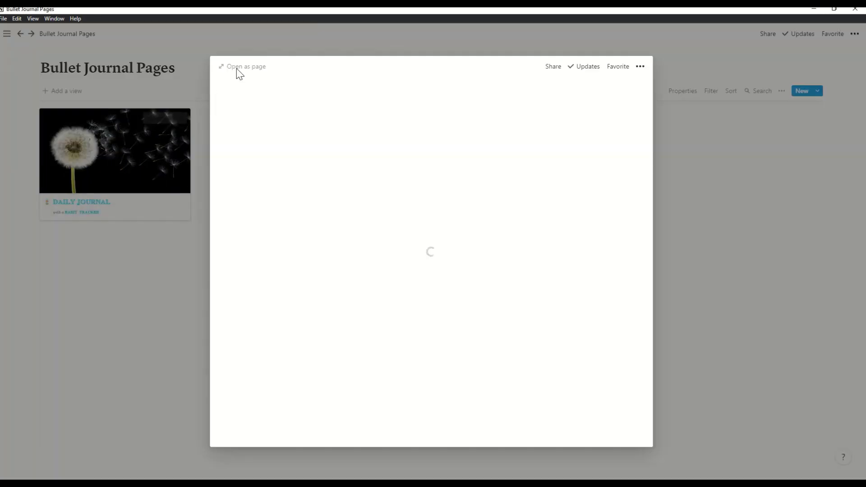
pyautogui.click(237, 69)
pyautogui.scroll(-2, 392, 190)
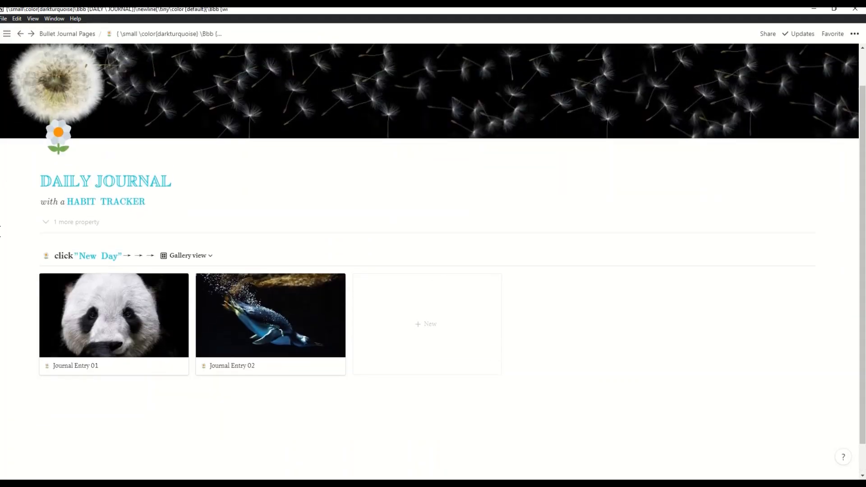
pyautogui.scroll(1, 2, 278)
pyautogui.click(42, 266)
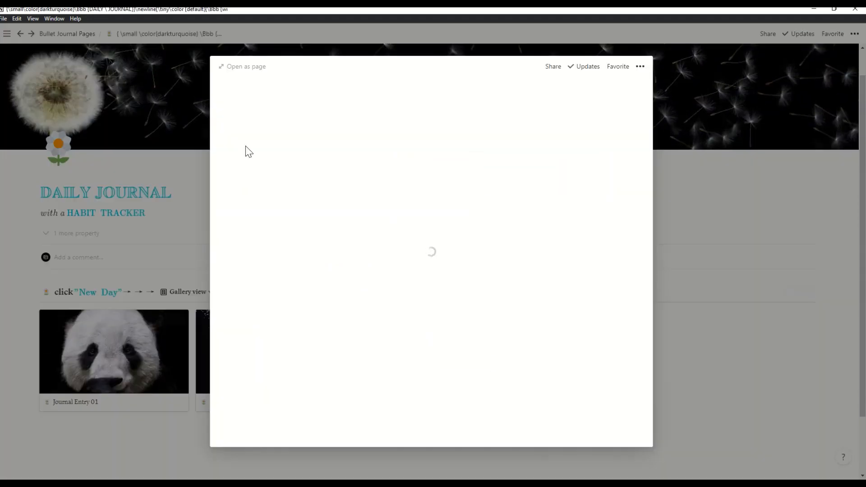
pyautogui.click(254, 68)
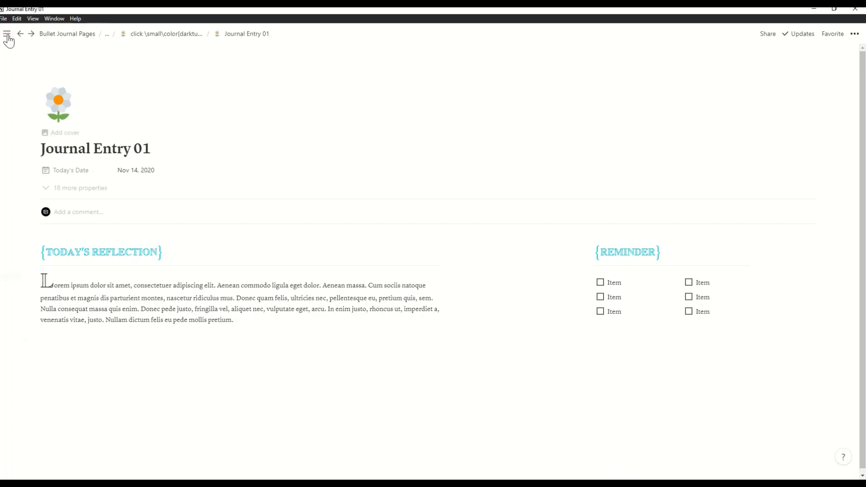
# Step: Go to the favorited A Nerdy Notioneer Free Templates page and switch the workspace to dark mode
pyautogui.moveTo(7, 36)
pyautogui.click(49, 137)
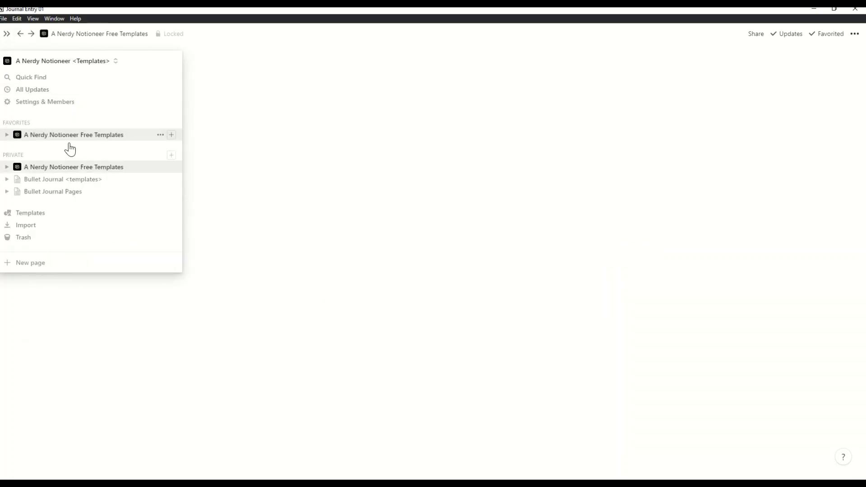
pyautogui.hotkey('ctrl', 'shift', 'l')
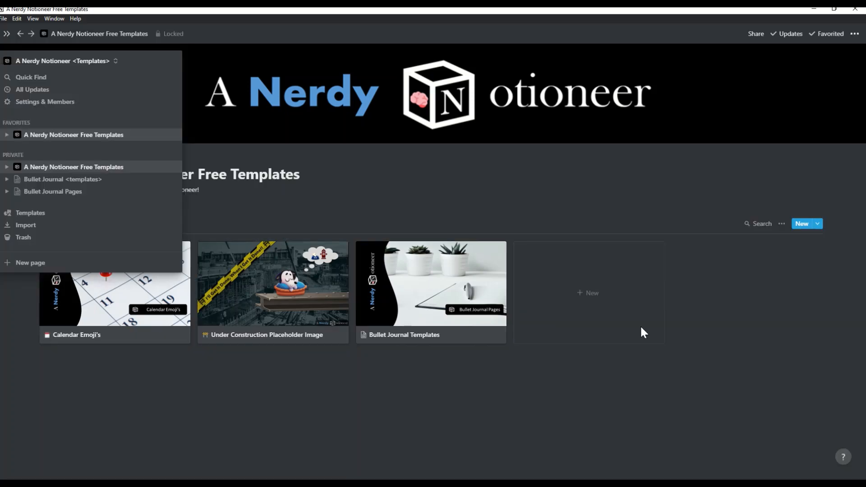